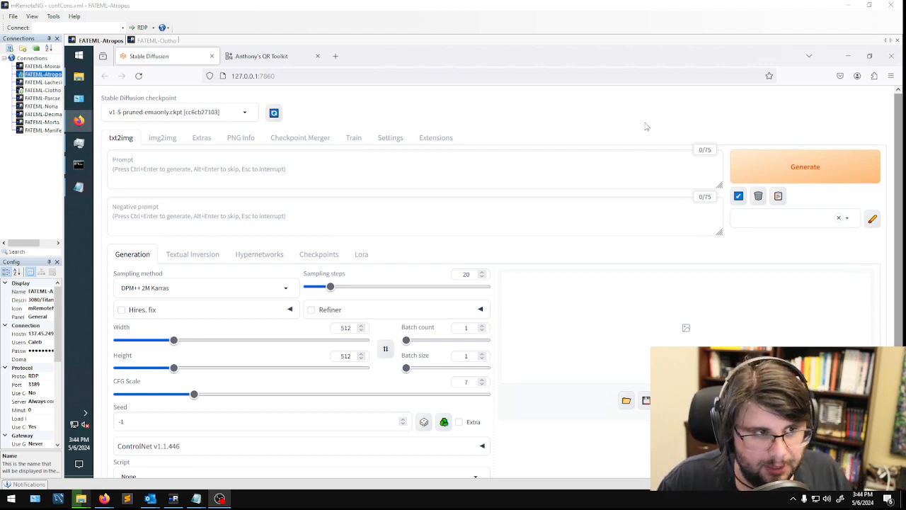
- Search the web for "qr code stable diffusion" in a new browser tab and show the image results
left_click(335, 57)
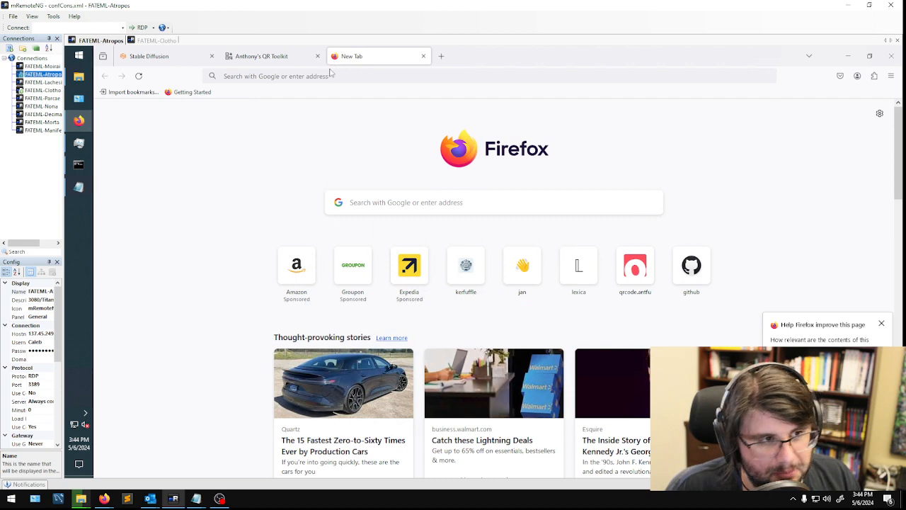
left_click(332, 74)
type("qr cod")
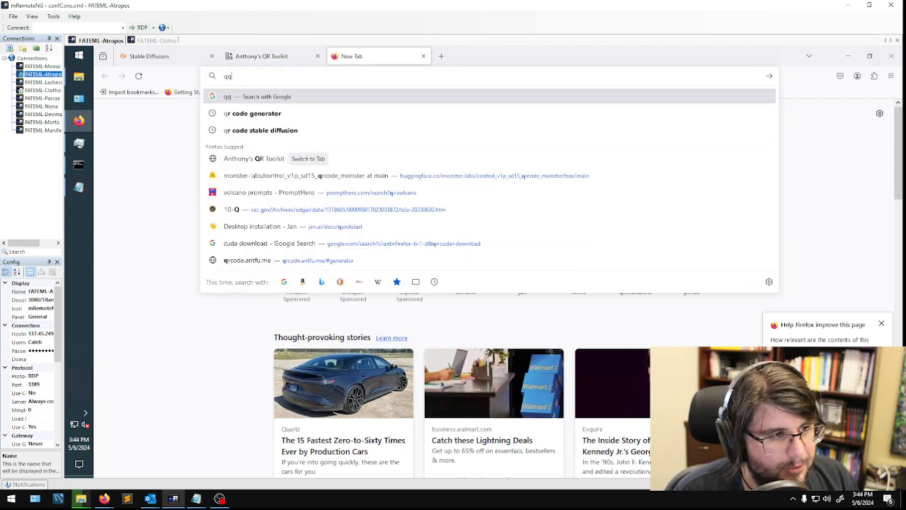
type("e stable diffusion")
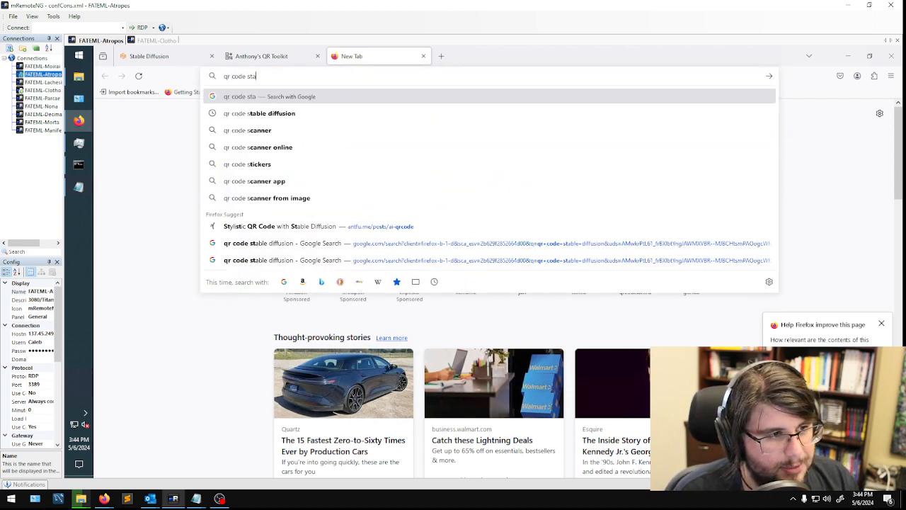
key("Return")
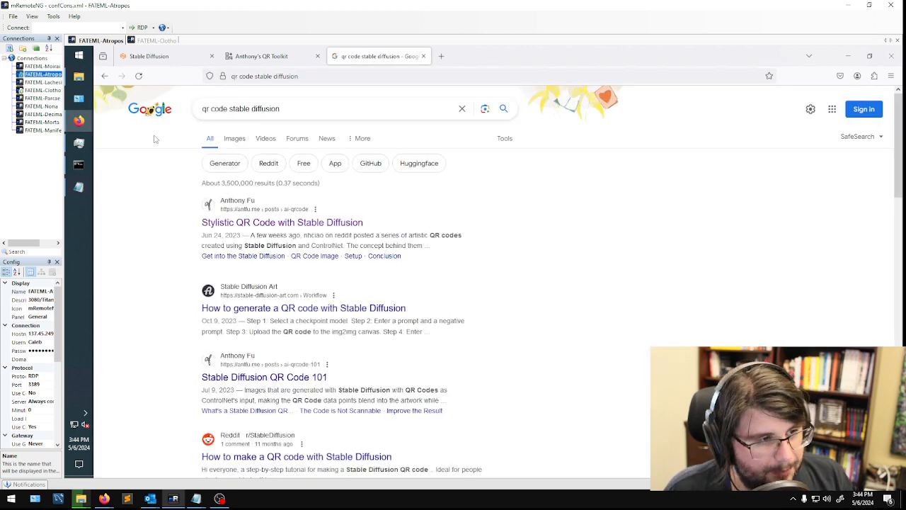
left_click(234, 138)
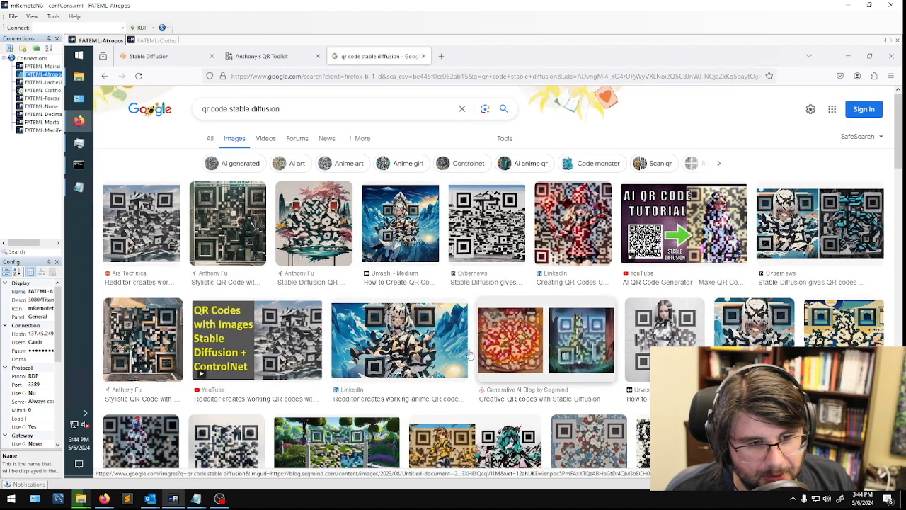
- Preview the Ars Technica village QR image and the market-stall QR image, and close the search page
left_click(141, 266)
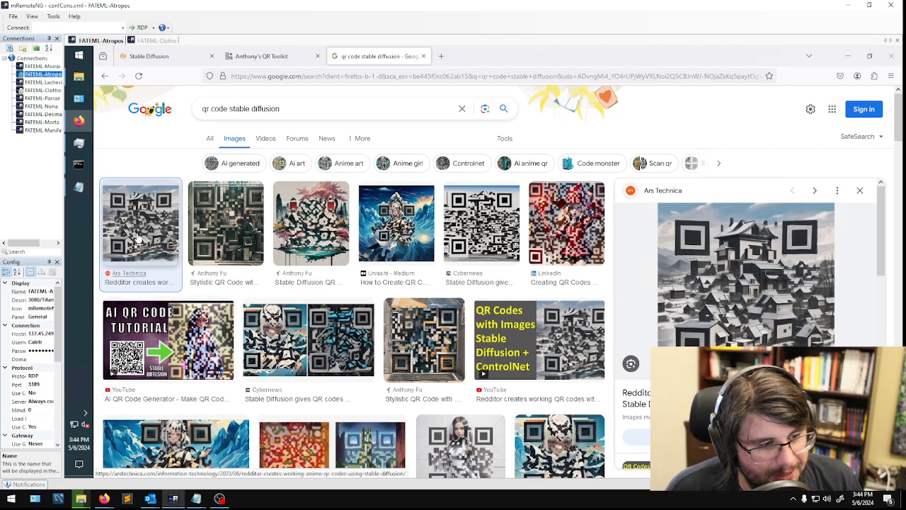
scroll(425, 318, "down", 2)
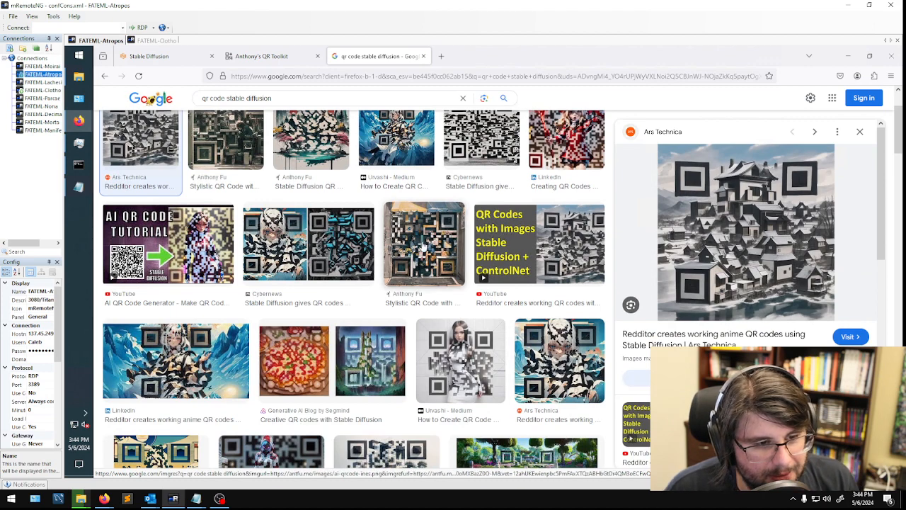
left_click(453, 275)
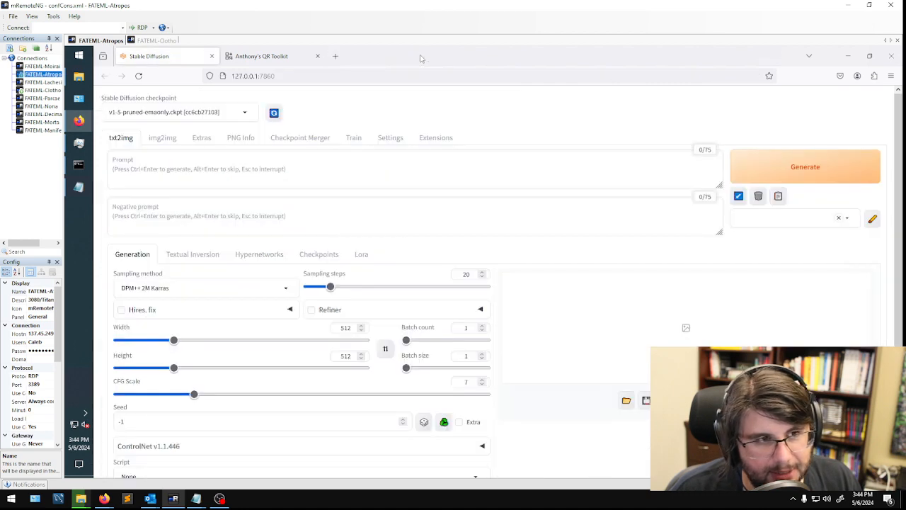
left_click(423, 57)
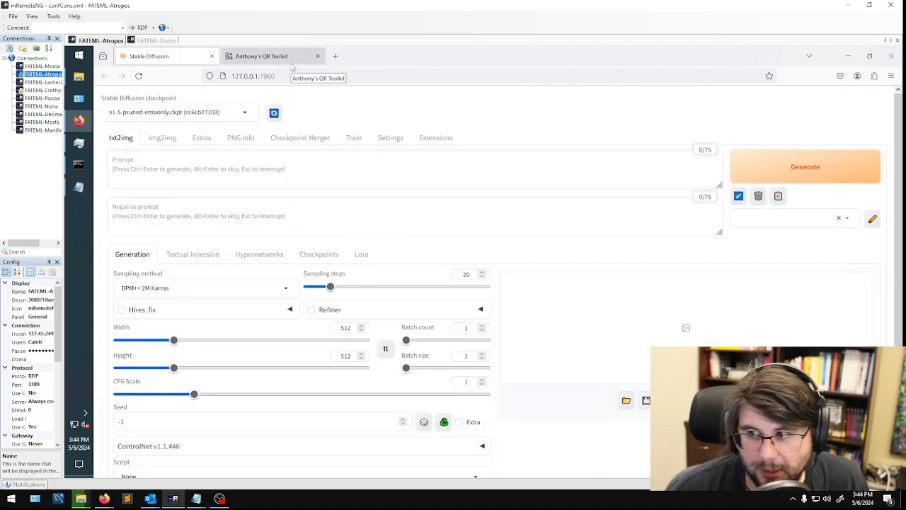
- Bring up the untitled Notepad notes and review the numbered workflow from starting Stable Diffusion to testing
left_click(79, 187)
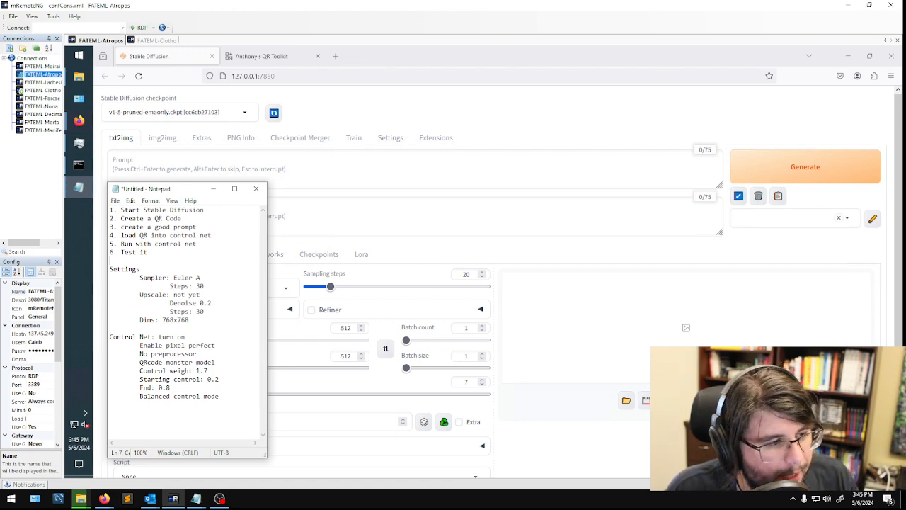
left_click_drag(142, 269, 110, 209)
left_click(110, 226)
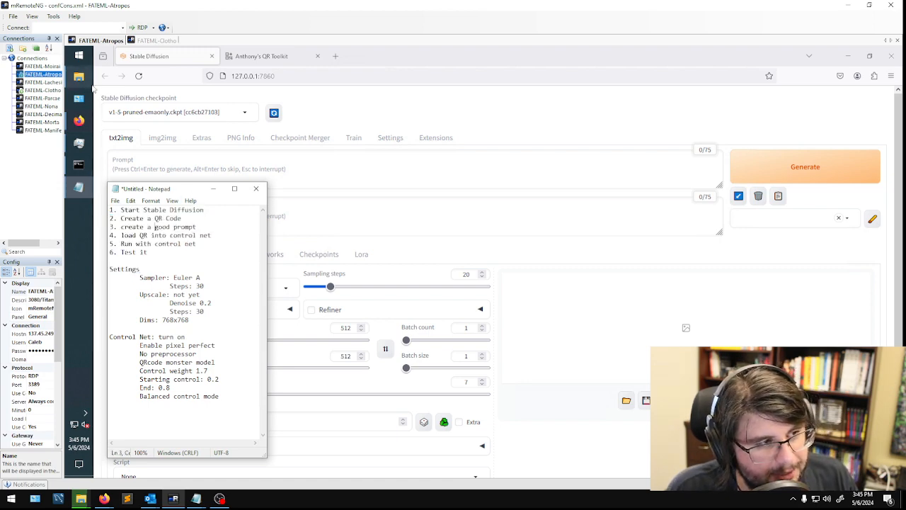
- Create a shortcut to the webui Windows batch file in the stable-diffusion-webui-1.8.0 folder
left_click(86, 85)
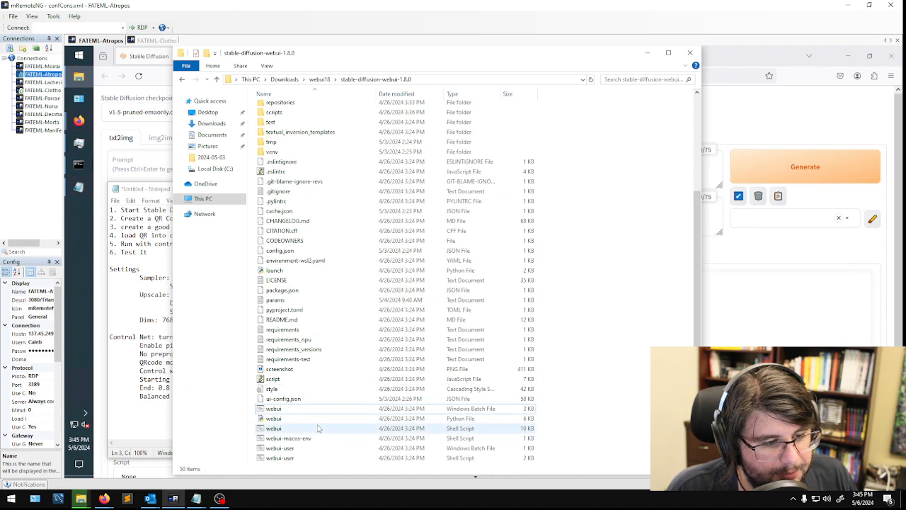
double_click(282, 408)
right_click(279, 407)
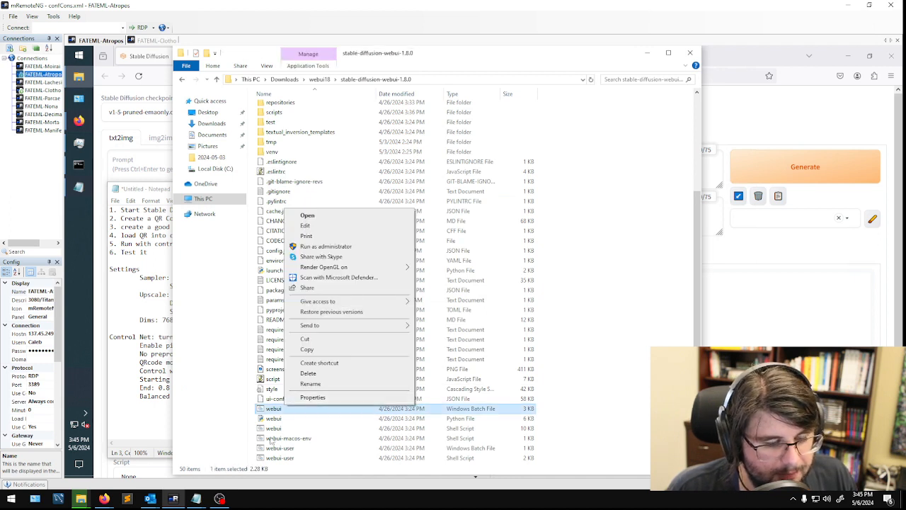
left_click(333, 364)
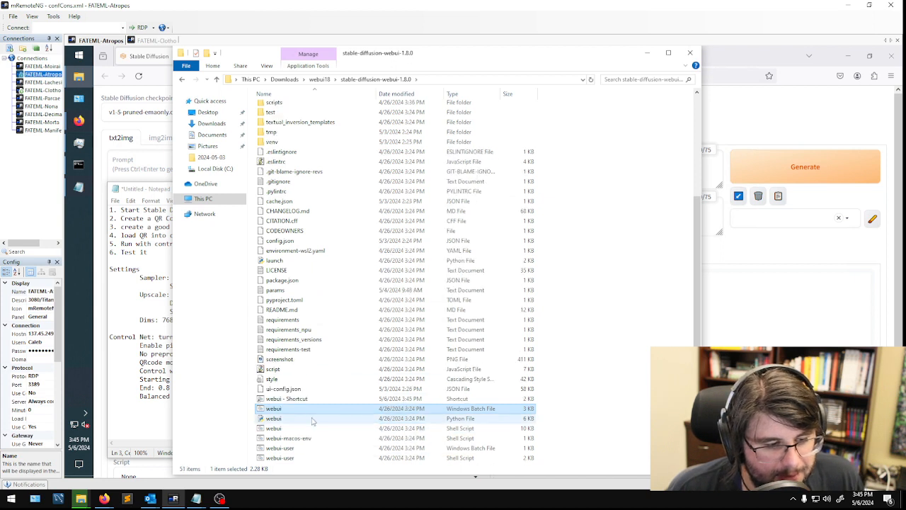
- Move the webui shortcut to the Desktop folder, check it there, and minimize the file window
left_click(300, 400)
left_click_drag(300, 401, 215, 114)
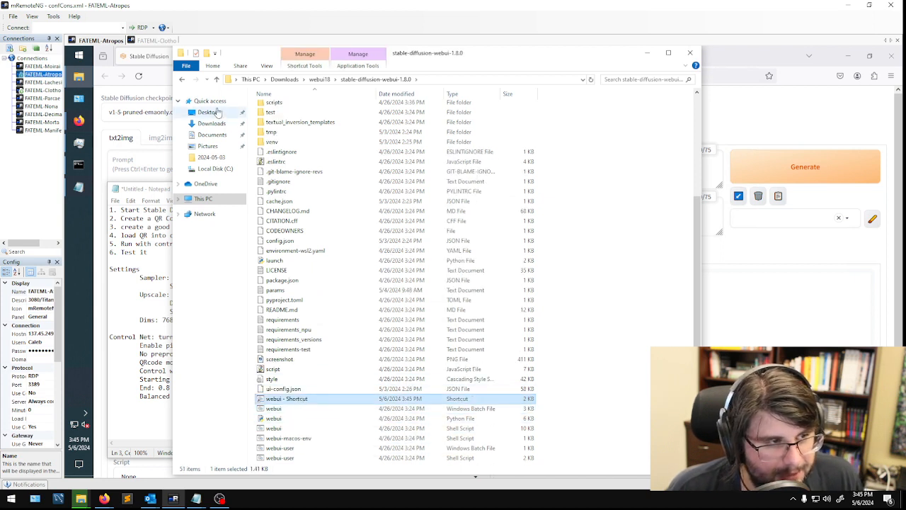
left_click(216, 113)
left_click(613, 119)
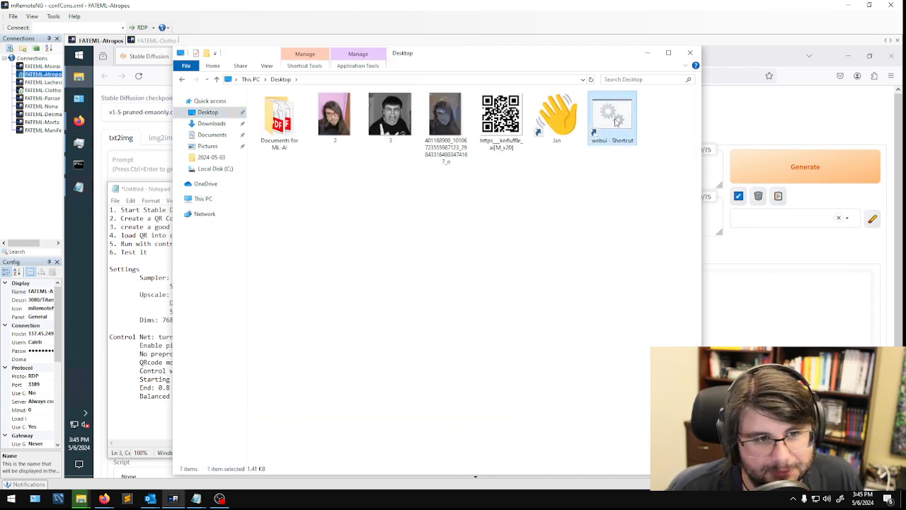
left_click_drag(324, 173, 427, 181)
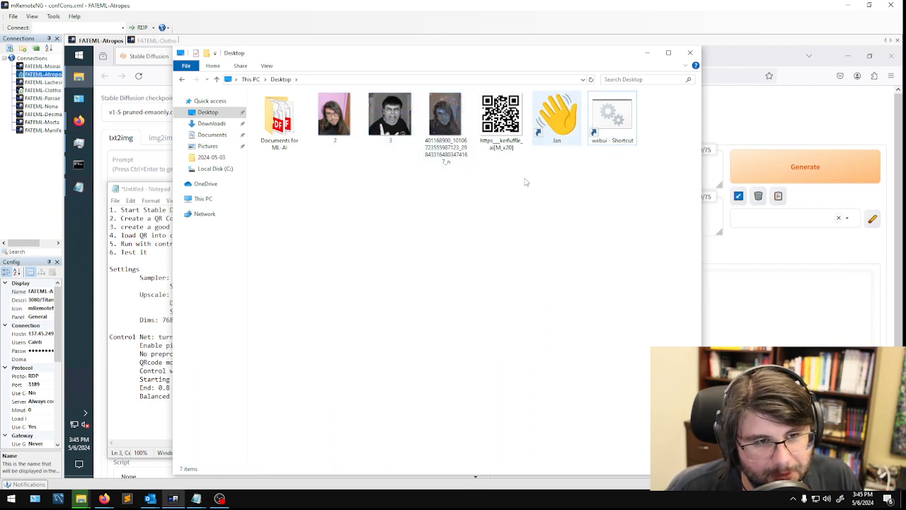
left_click(613, 117)
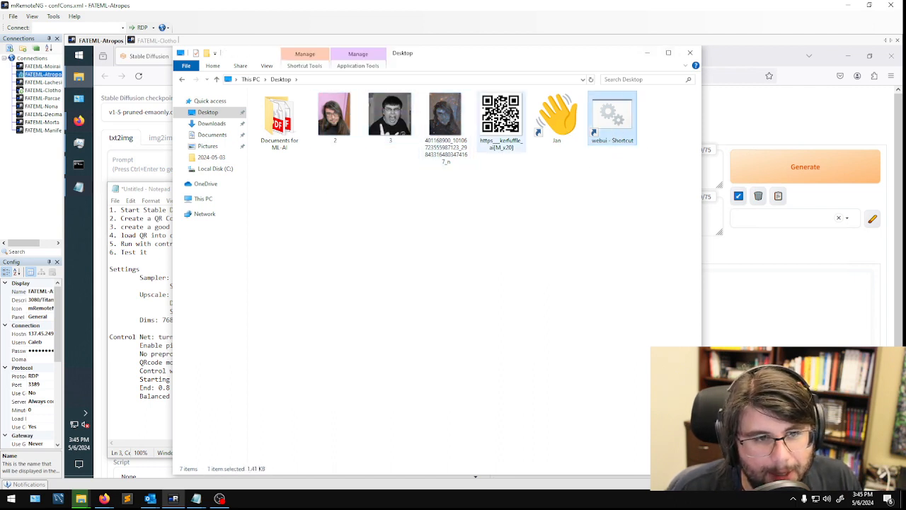
left_click(507, 116)
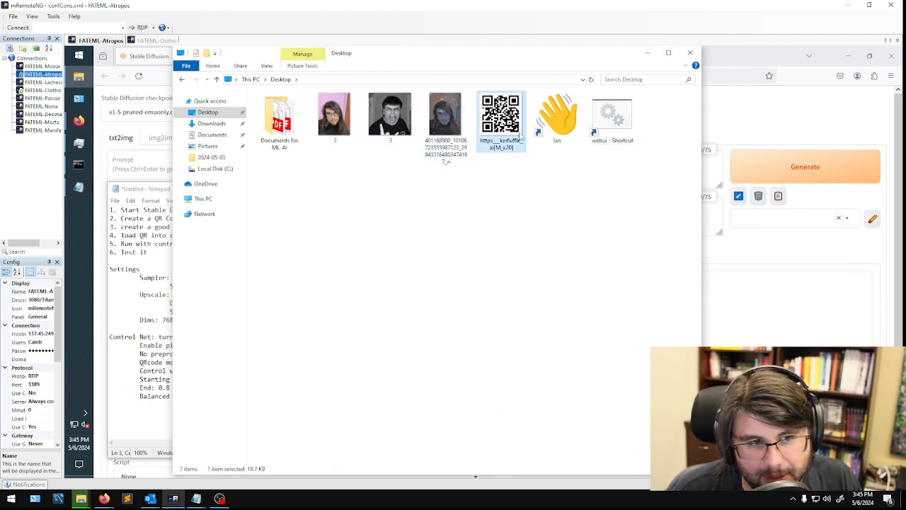
left_click(650, 59)
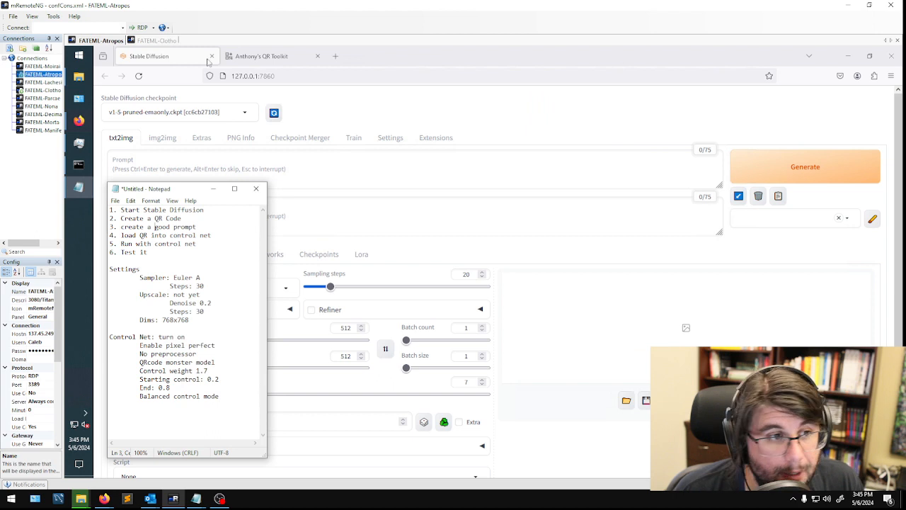
- Switch to the QR Toolkit page in the browser and set the code's error correction to H
left_click(259, 56)
left_click_drag(311, 75, 199, 71)
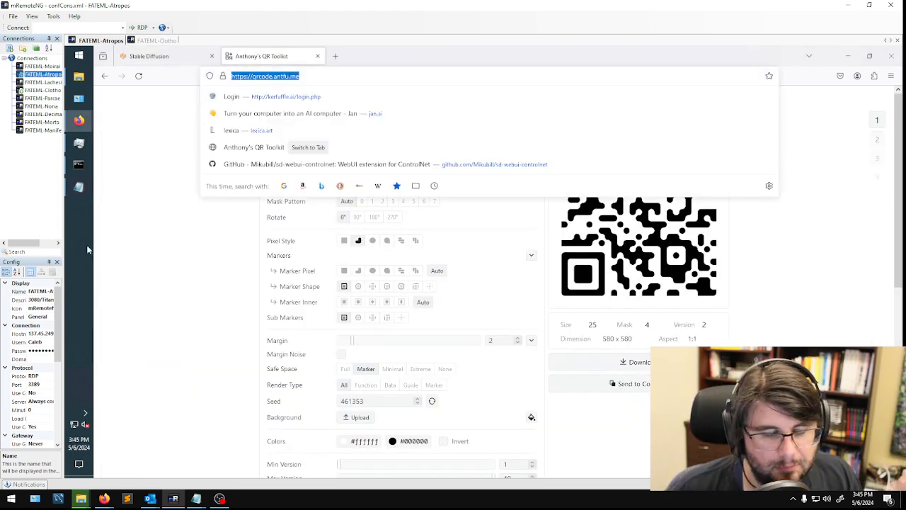
left_click(149, 295)
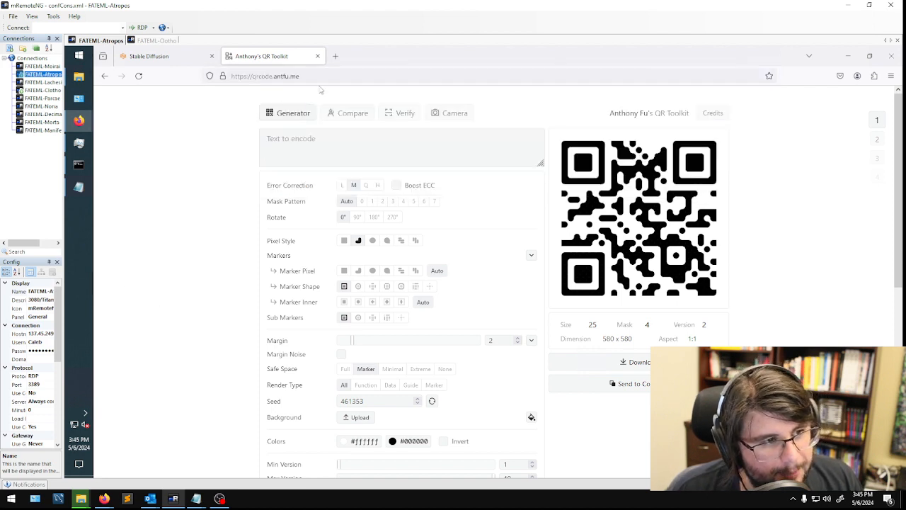
left_click(383, 147)
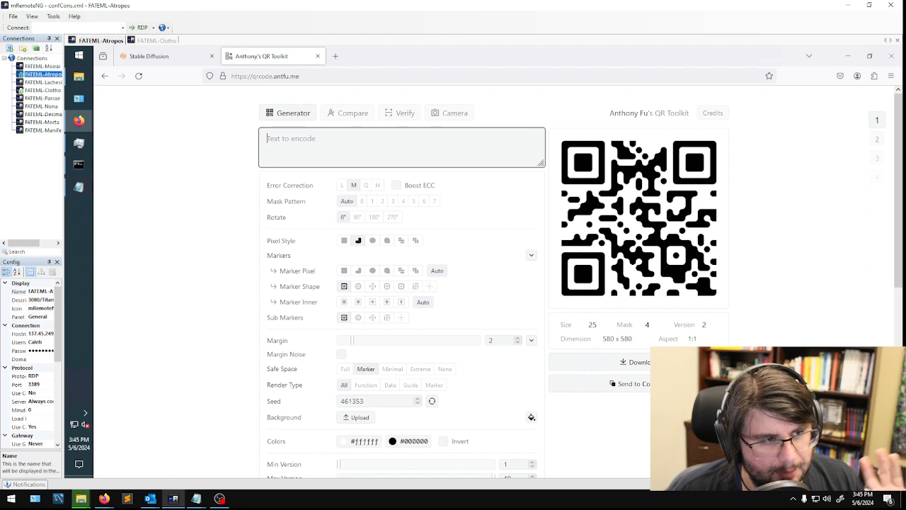
left_click(378, 185)
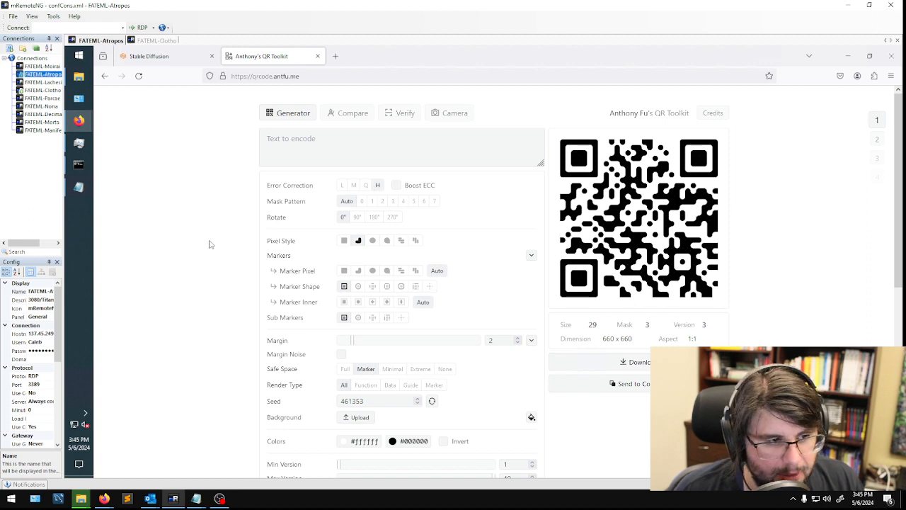
- Set the QR code's pixel style, marker pixel and marker inner to square
left_click(345, 240)
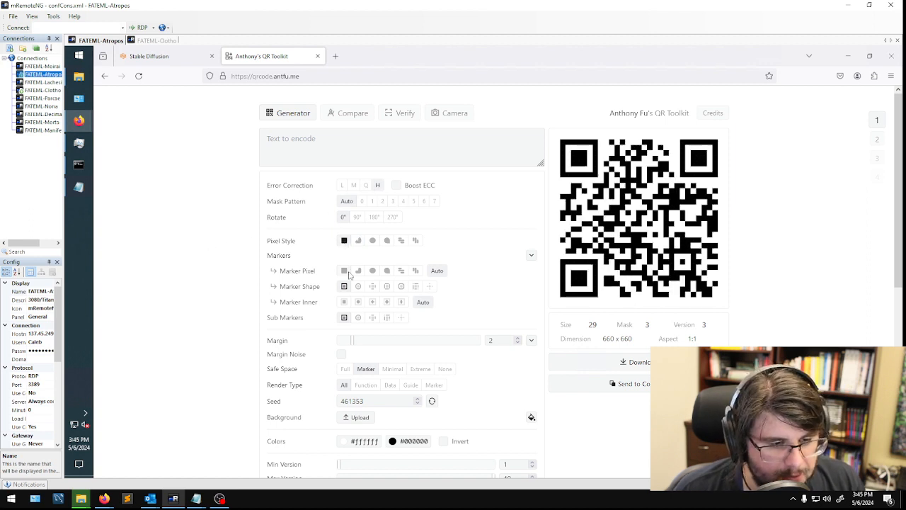
left_click(344, 271)
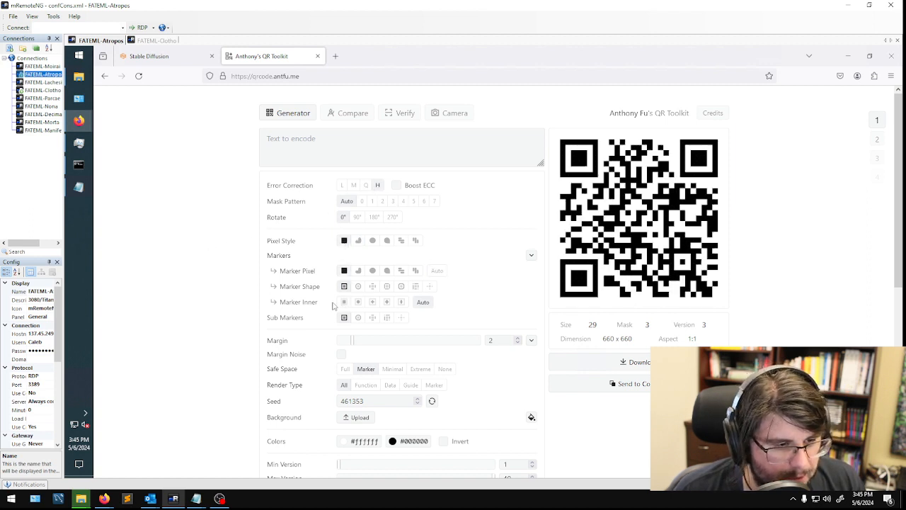
left_click(345, 303)
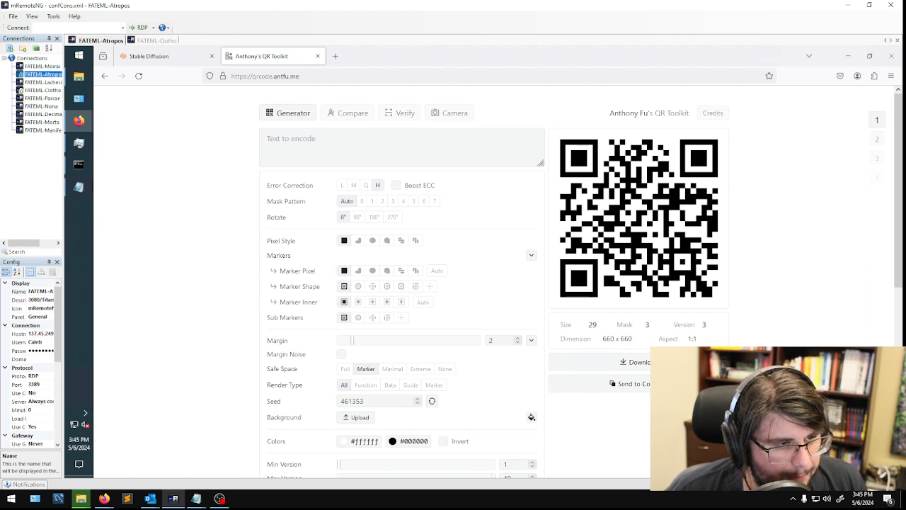
left_click(283, 152)
type("https")
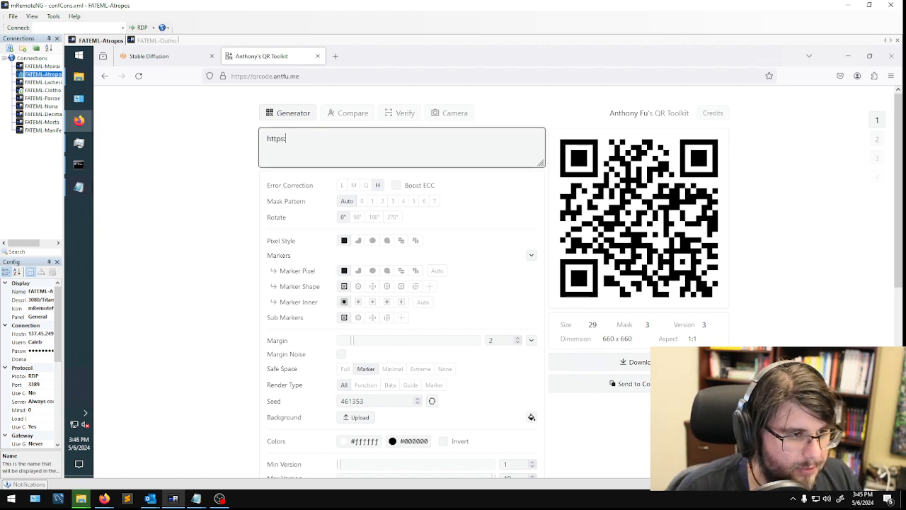
type("://kerfuffle.ai")
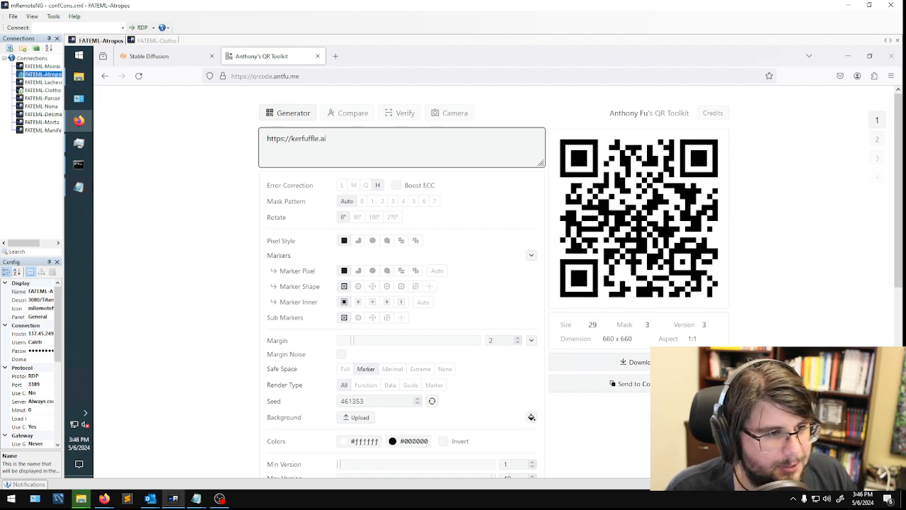
key("ctrl+a")
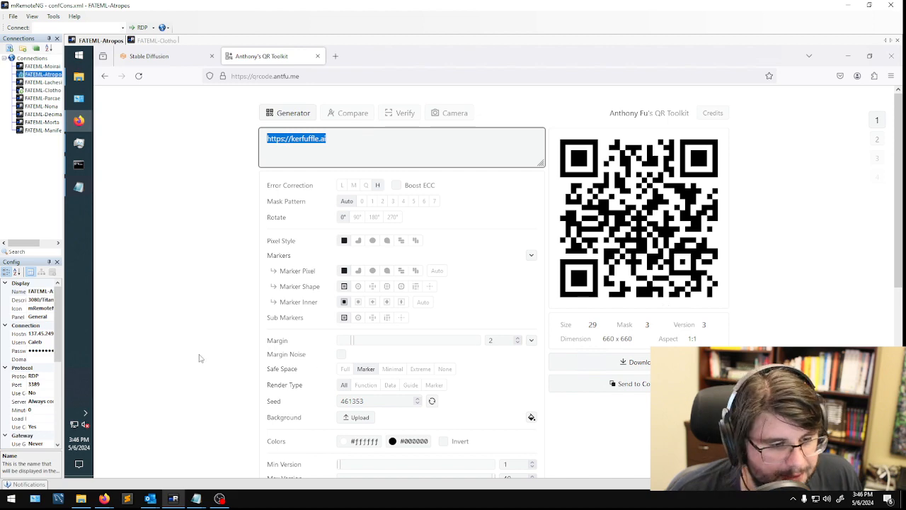
- Check the QR code's pixel size and error correction settings in the generator
scroll(264, 365, "down", 3)
scroll(611, 343, "down", 3)
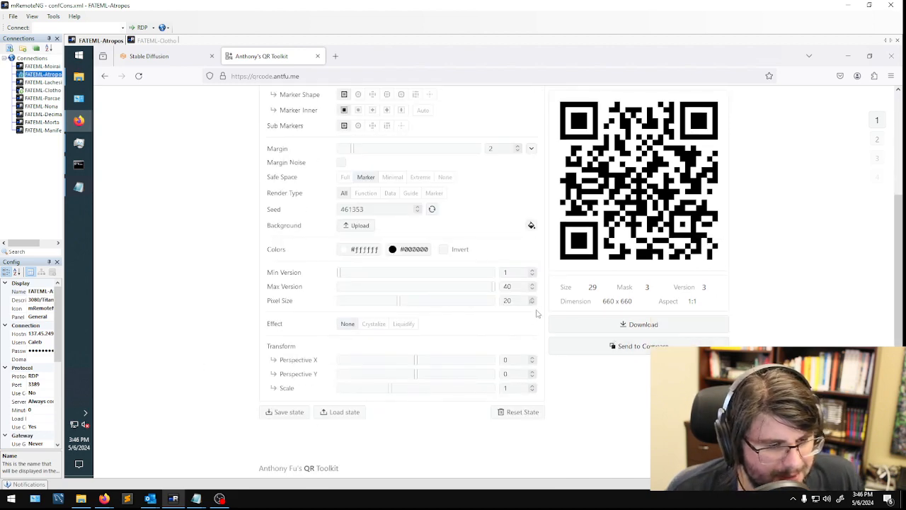
double_click(506, 300)
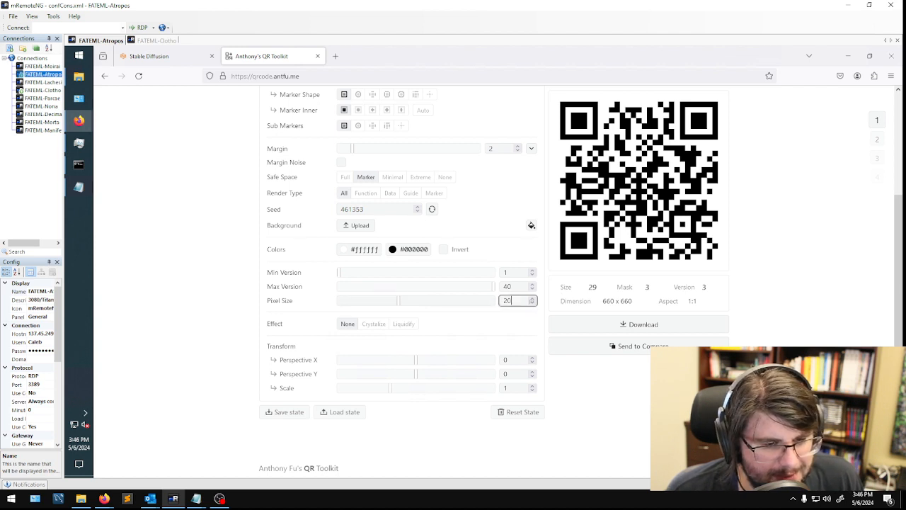
scroll(467, 311, "up", 6)
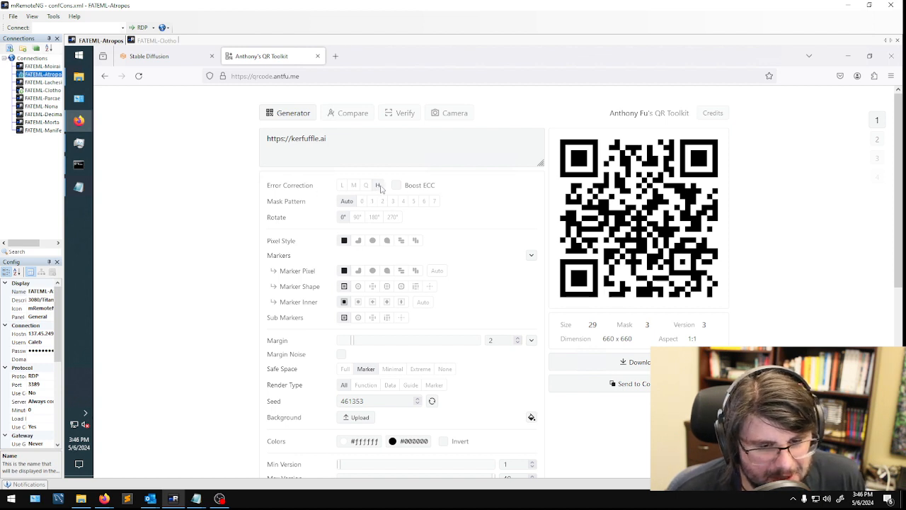
scroll(403, 205, "down", 3)
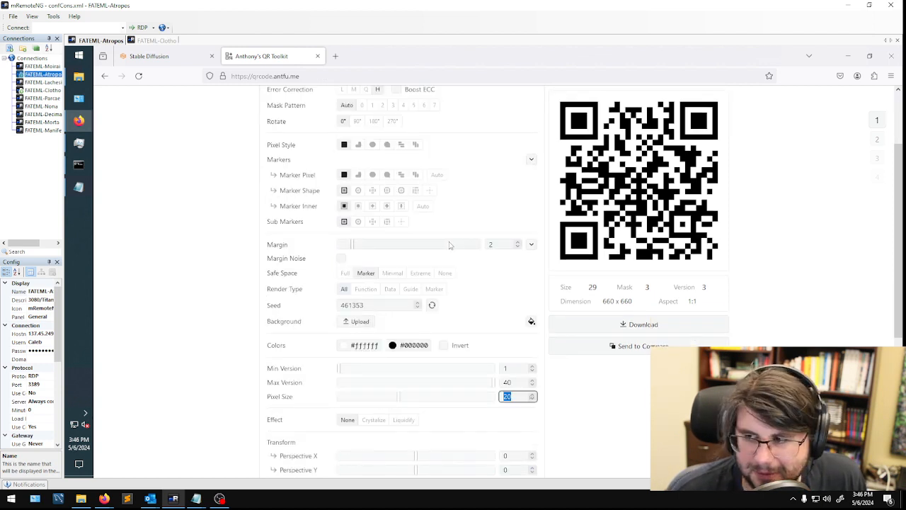
scroll(591, 205, "up", 3)
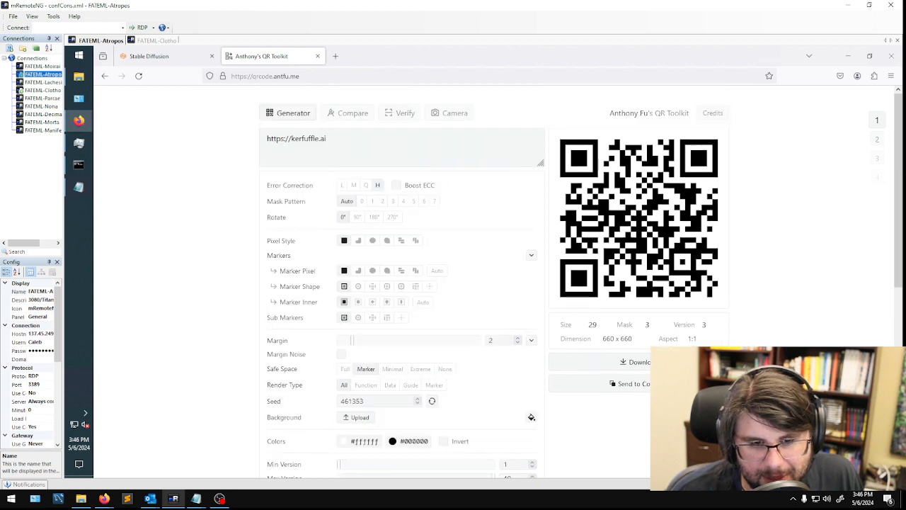
- Download the generated QR code as a PNG and check the saved image from the Downloads folder
left_click(641, 362)
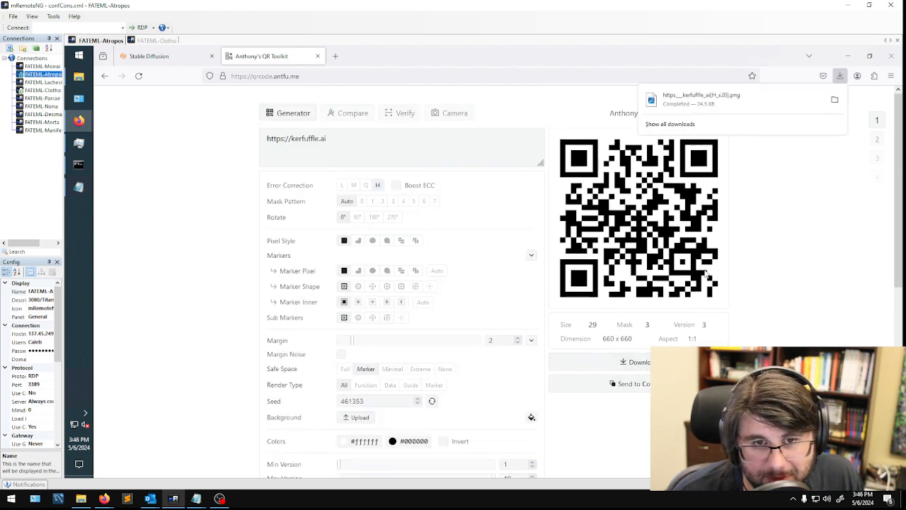
left_click(835, 100)
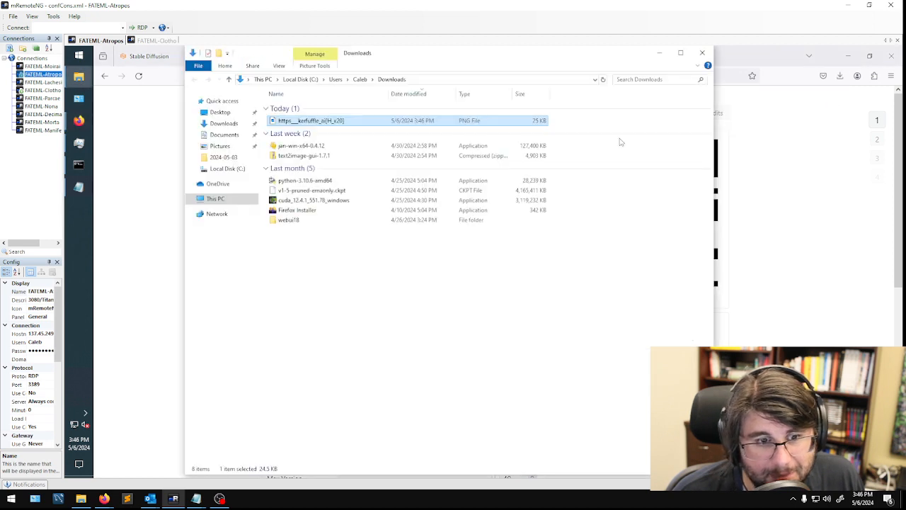
double_click(324, 120)
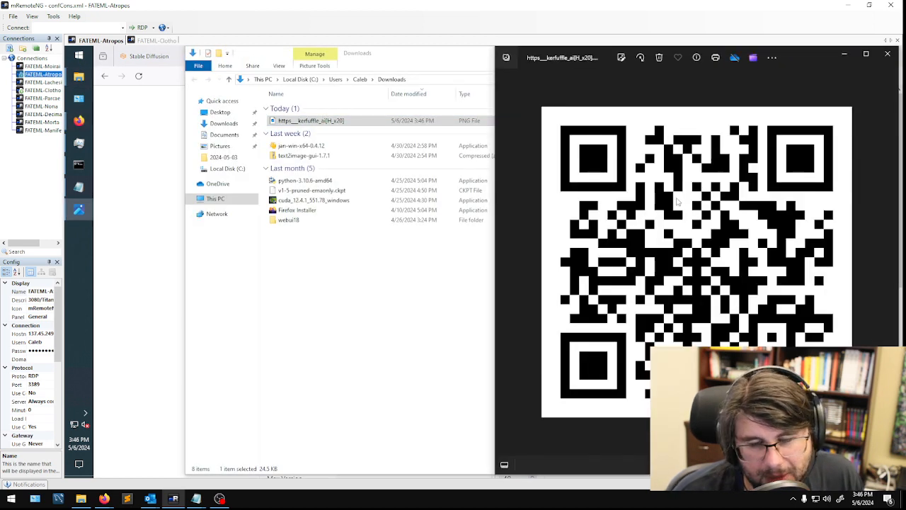
left_click(886, 53)
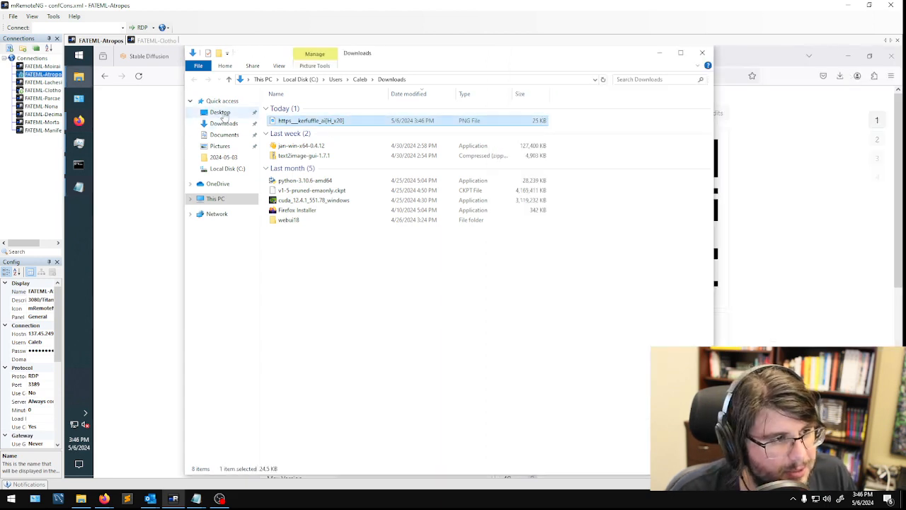
- Delete the old https___kerfuffle_ai[M_x20] image from the Desktop and move the https___kerfuffle_ai[H_x20] image there from Downloads
left_click(219, 111)
left_click(532, 126)
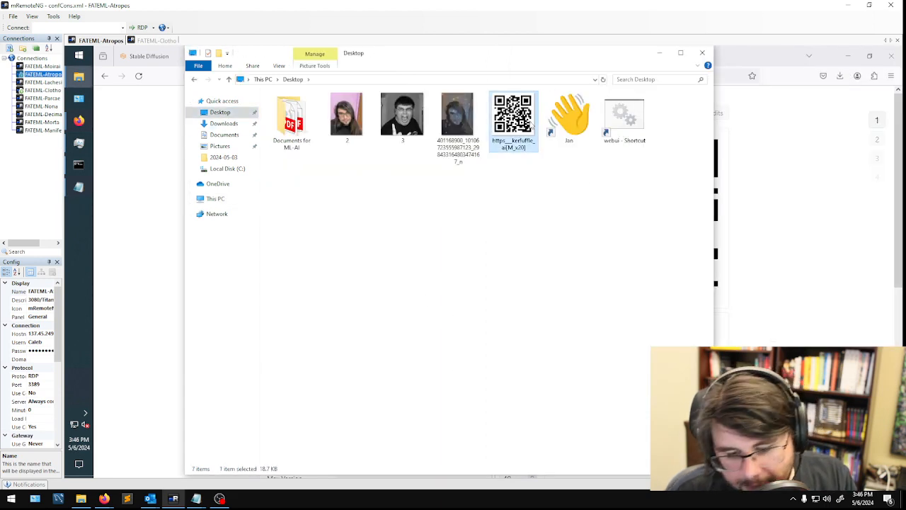
key("Delete")
key("ctrl+z")
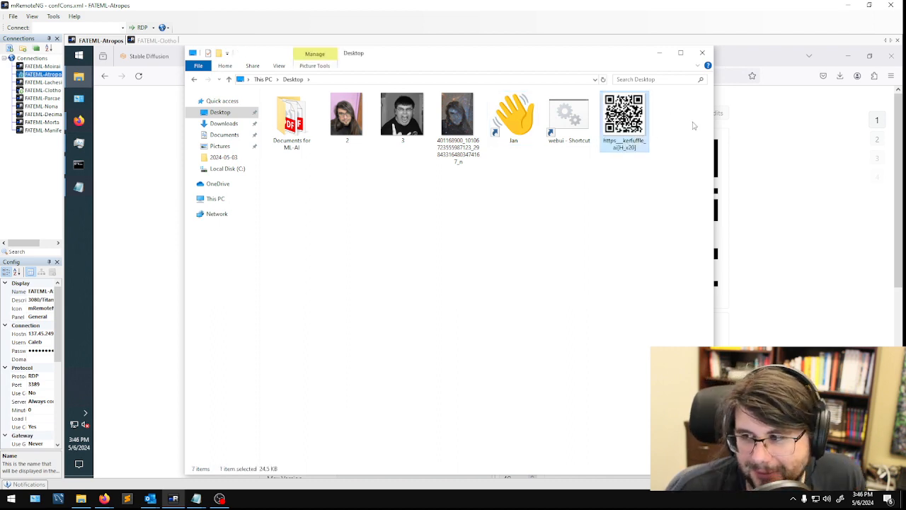
left_click(548, 212)
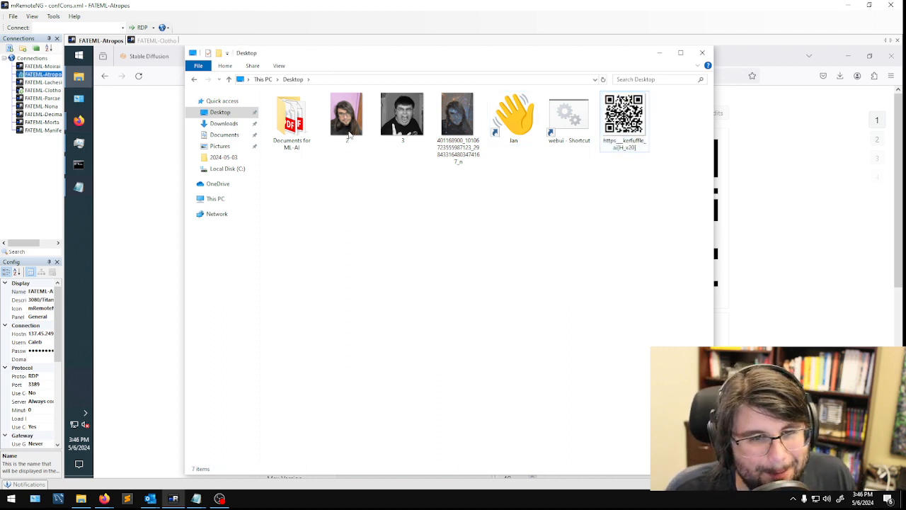
left_click(219, 123)
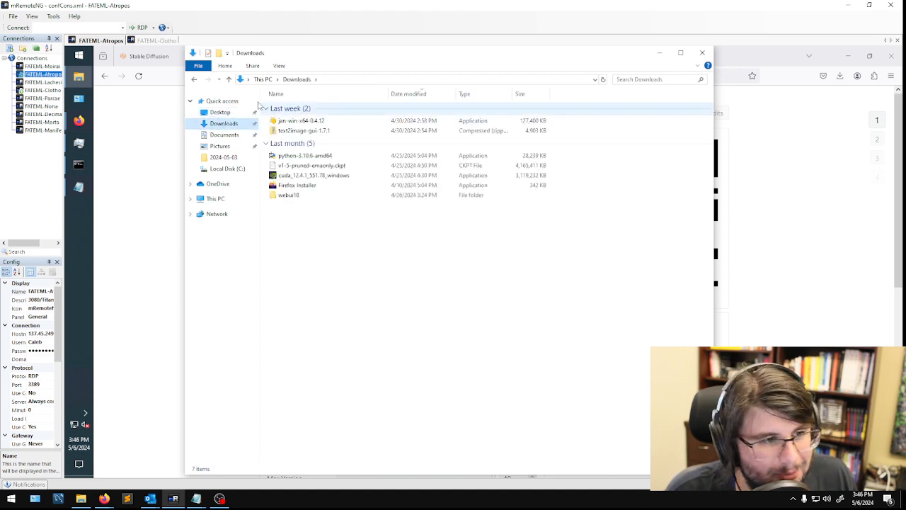
left_click(659, 53)
- Review the numbered workflow list in the Notepad notes and highlight the line "2. Create a QR Code"
left_click(79, 187)
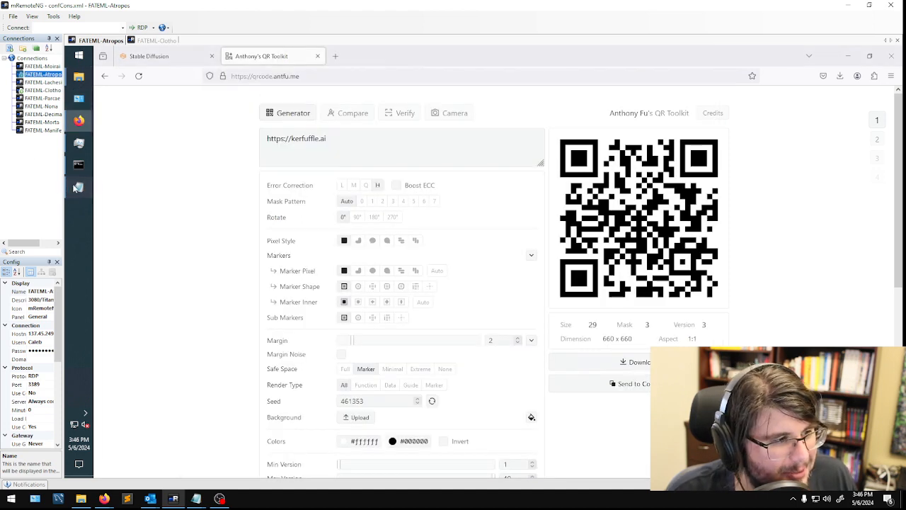
left_click_drag(149, 253, 89, 183)
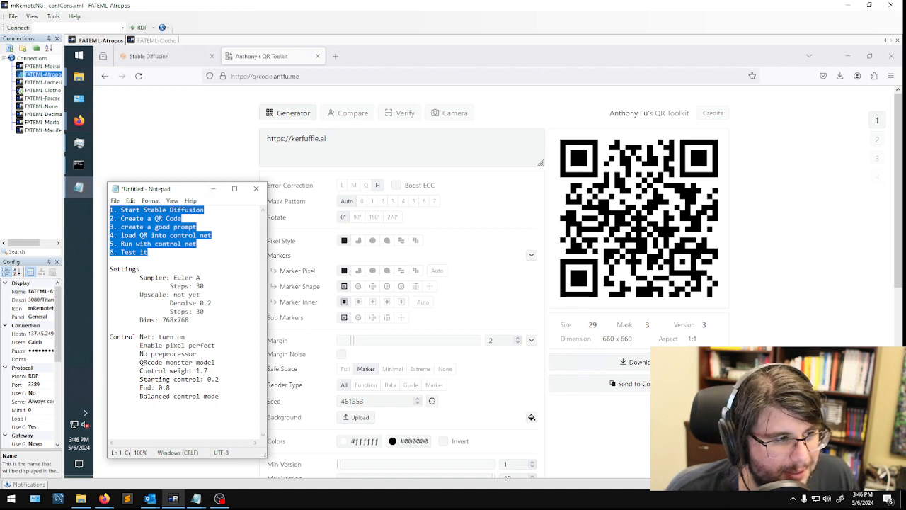
left_click(183, 218)
key("shift+Home")
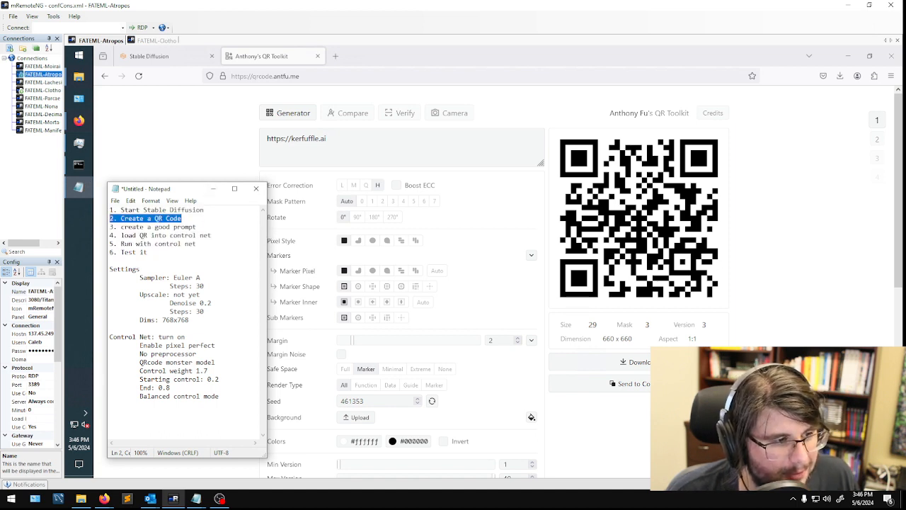
- Open the Lexica website (lexica.art) in a new browser tab
left_click(160, 56)
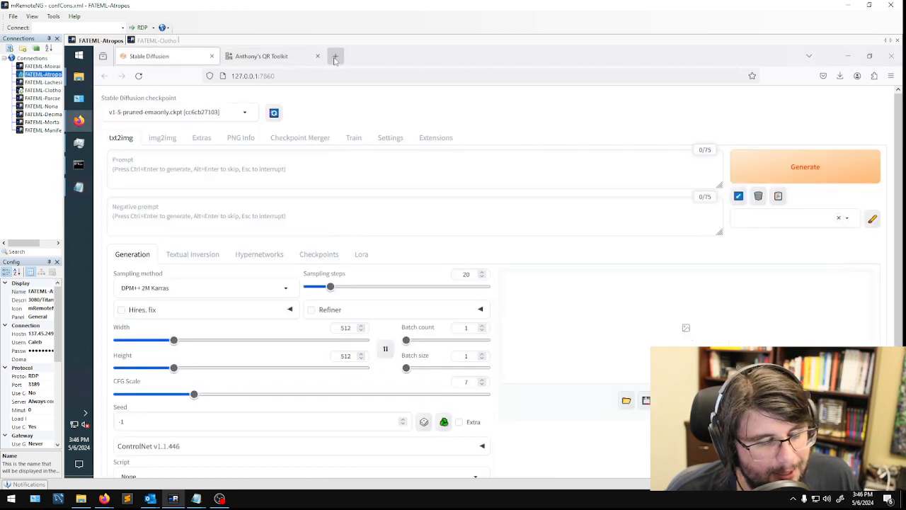
left_click(335, 56)
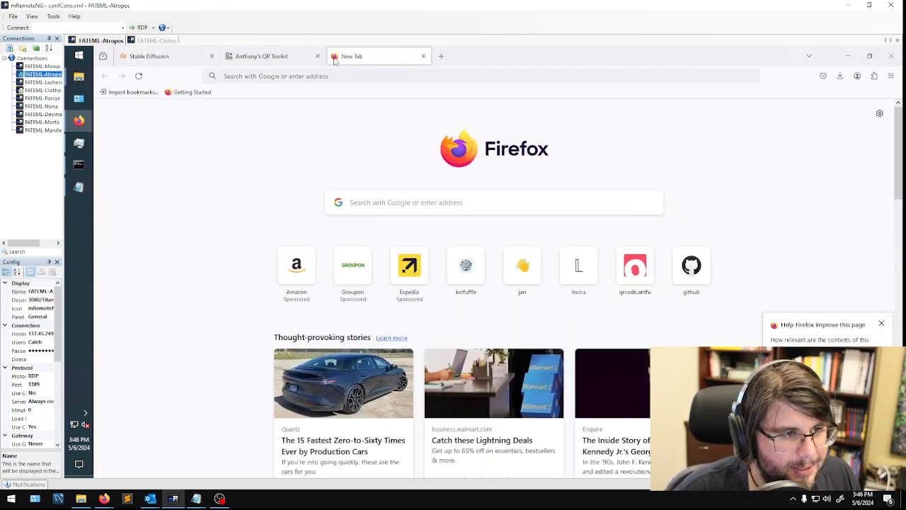
left_click(330, 75)
type("lexia")
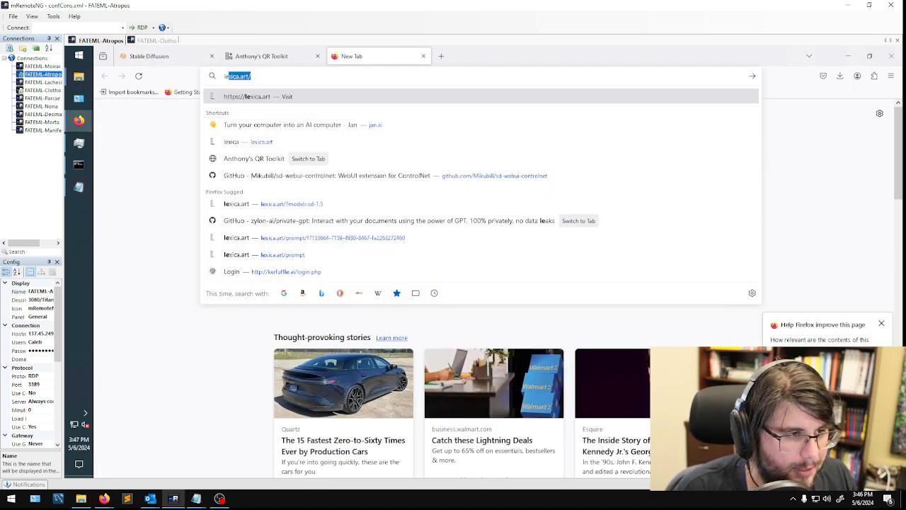
key("Return")
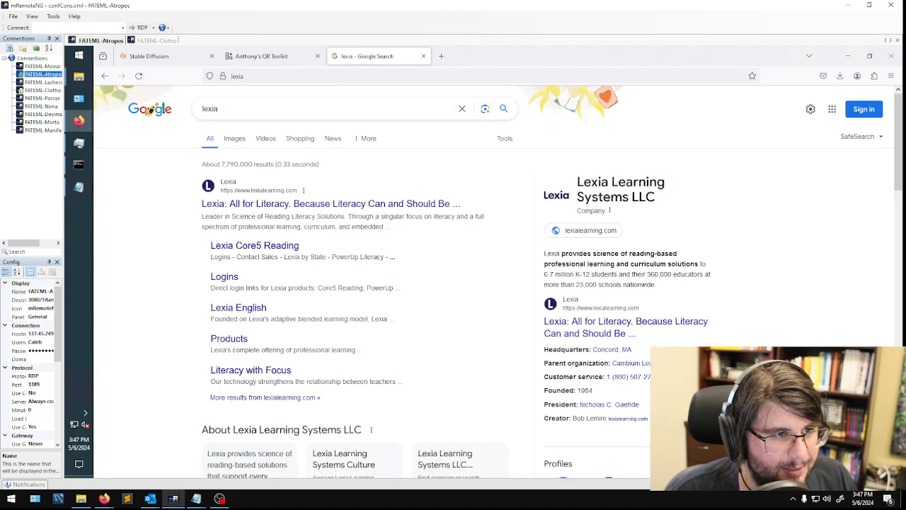
key("ctrl+l")
type("lexica.art")
key("Return")
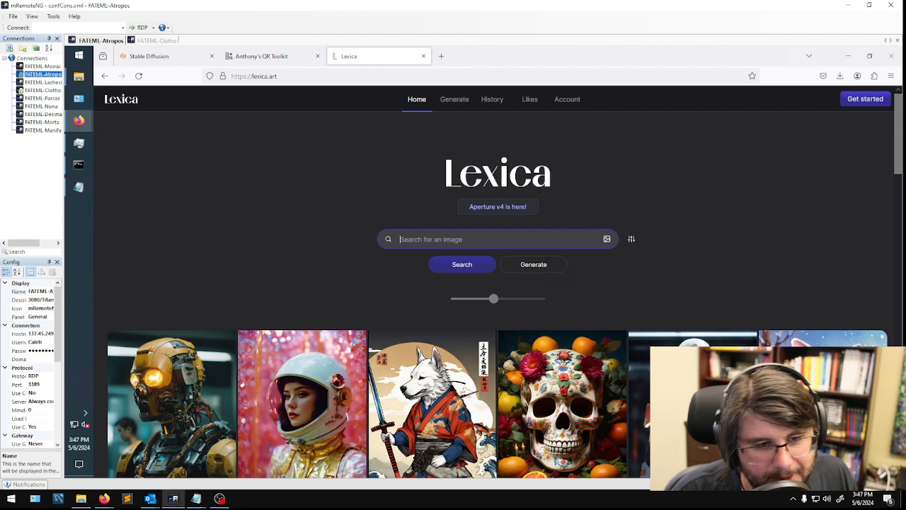
- Search Lexica for lightning and examine the prompt details of the neon storm image over a street, returning to the results
type("lightning")
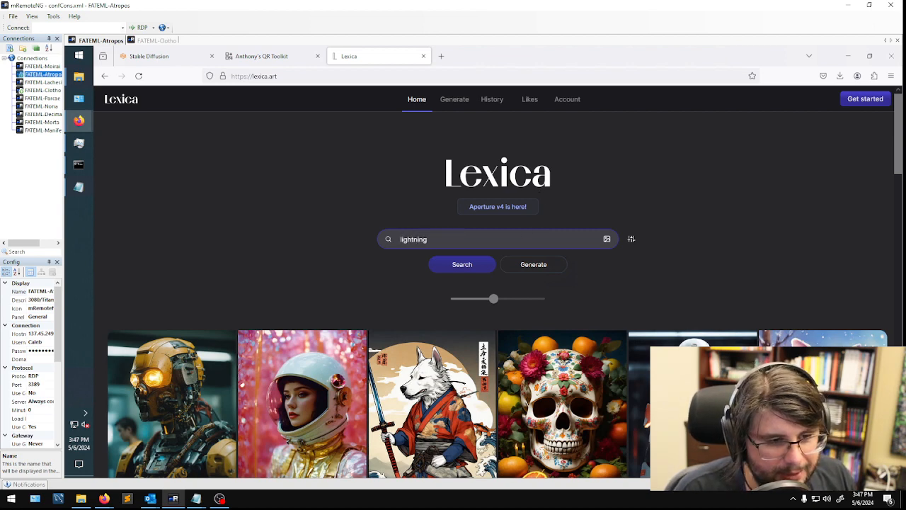
key("Return")
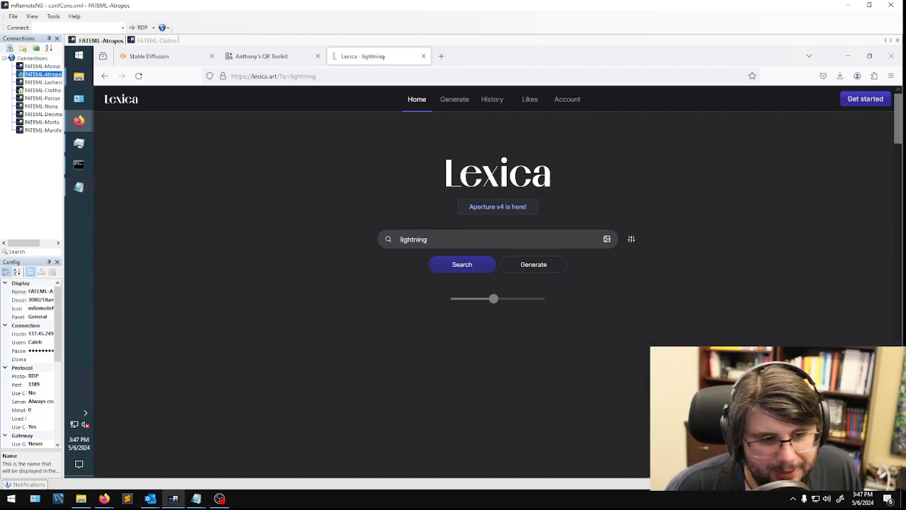
scroll(508, 375, "down", 2)
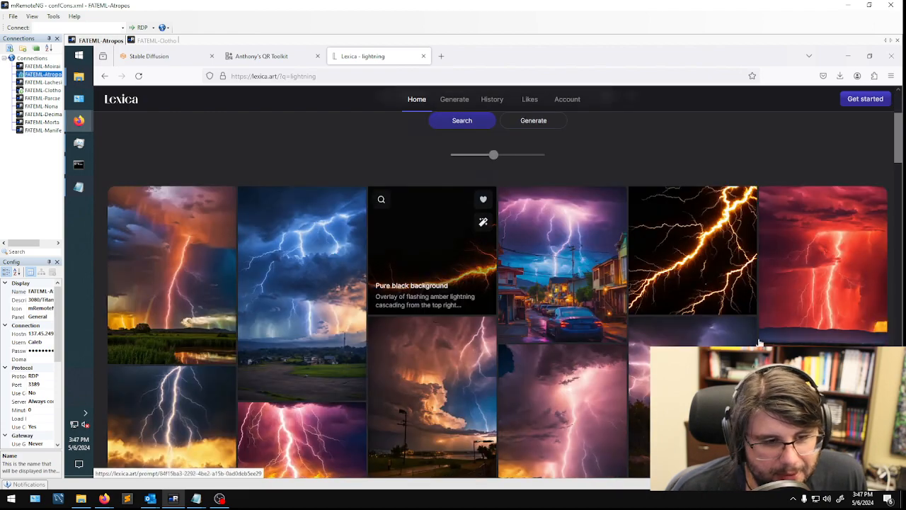
scroll(823, 320, "down", 1)
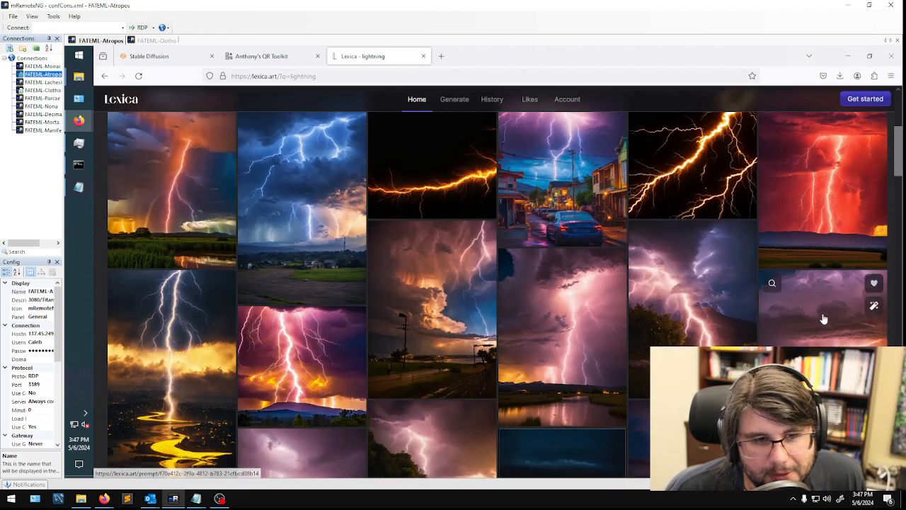
left_click(575, 145)
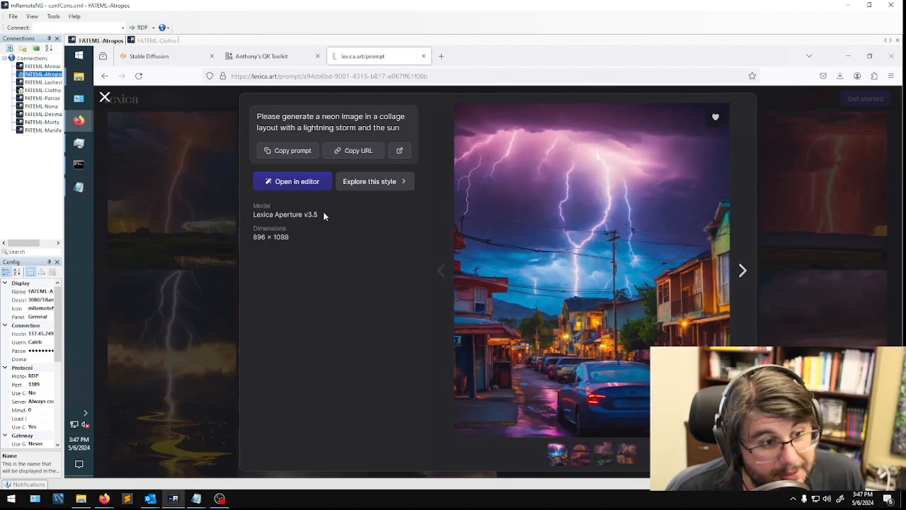
left_click(200, 226)
scroll(498, 219, "up", 3)
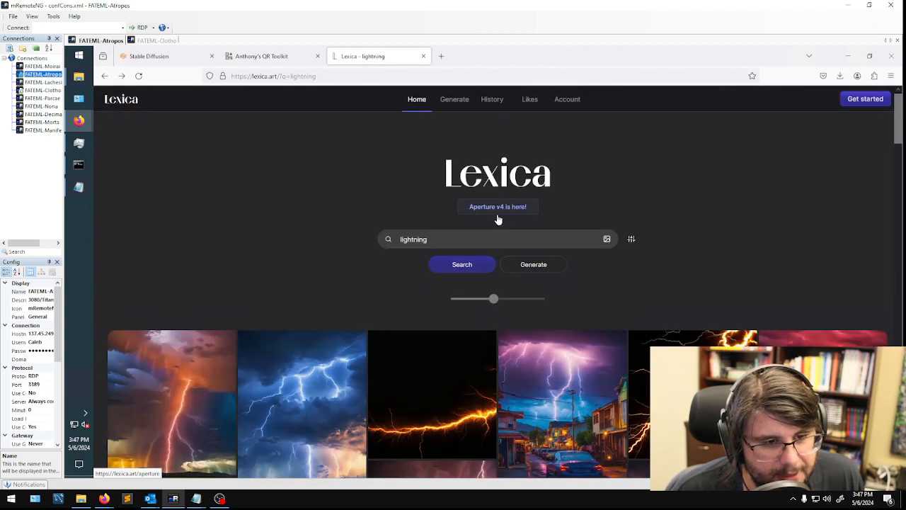
- Try to switch the model filter of the lightning search to Stable Diffusion 1.5
left_click(631, 240)
left_click(517, 264)
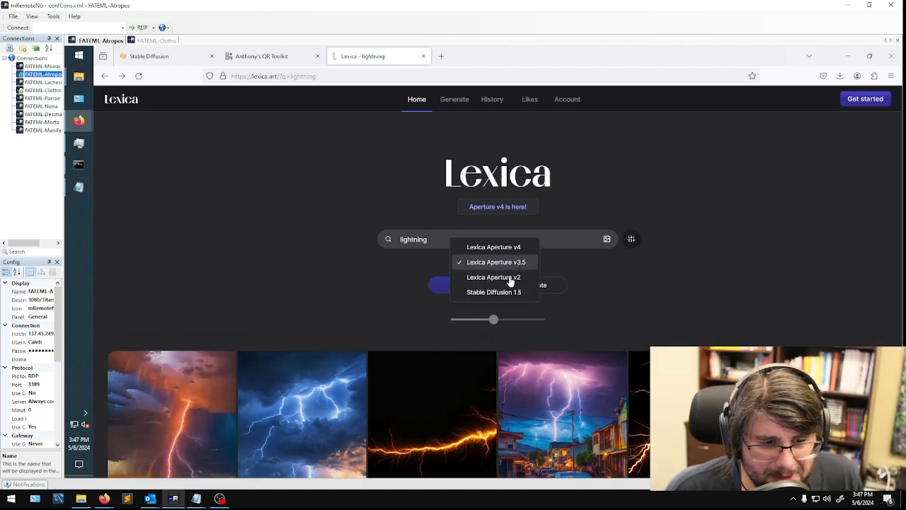
left_click(502, 291)
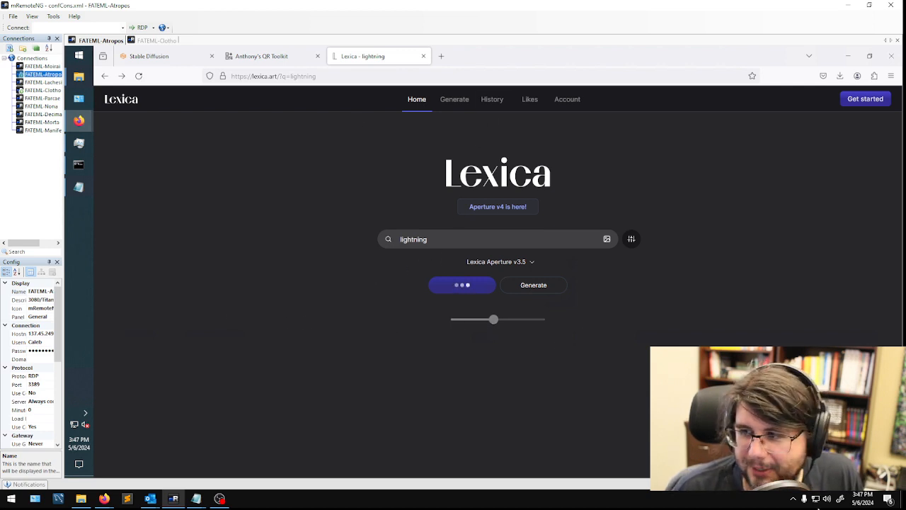
- Search the web in a new tab for "stable diffusion 1.5 cool prompts for lighning and scenery"
left_click(441, 57)
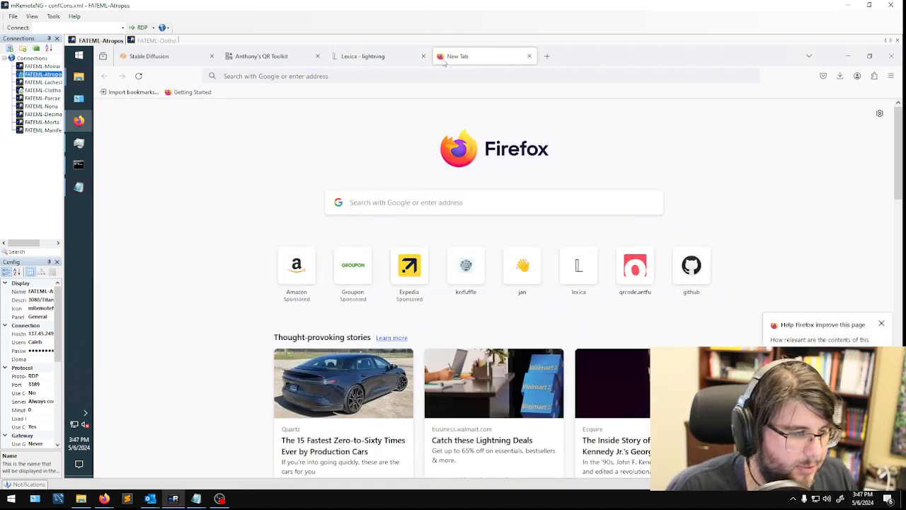
left_click(458, 204)
type("stable d")
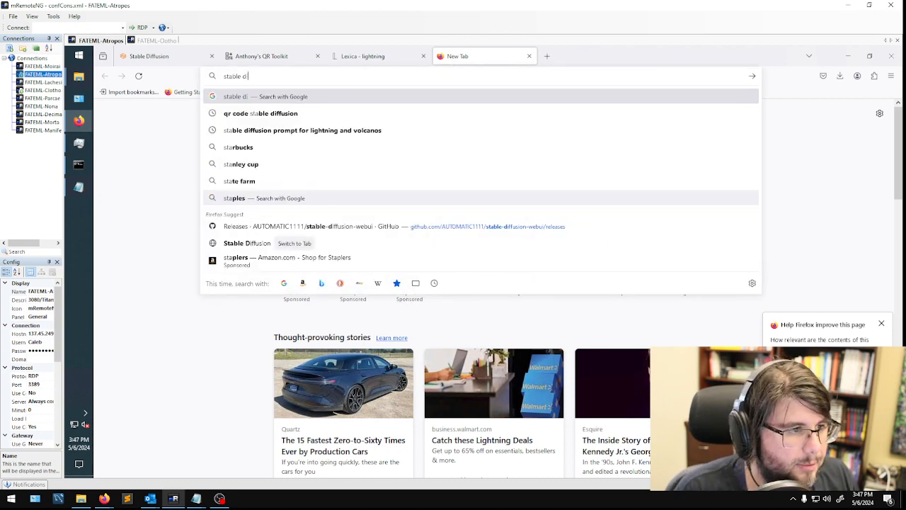
type("iffusion 1.5 cool")
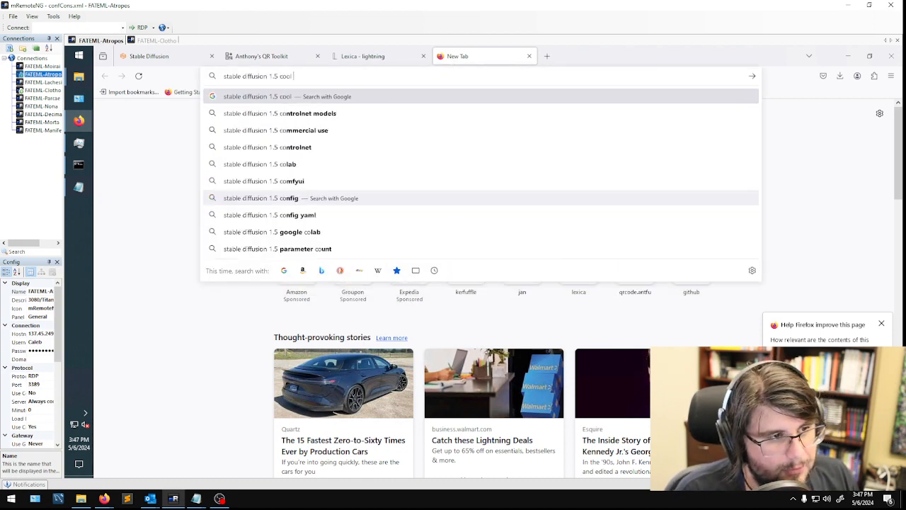
type(" prompts for li")
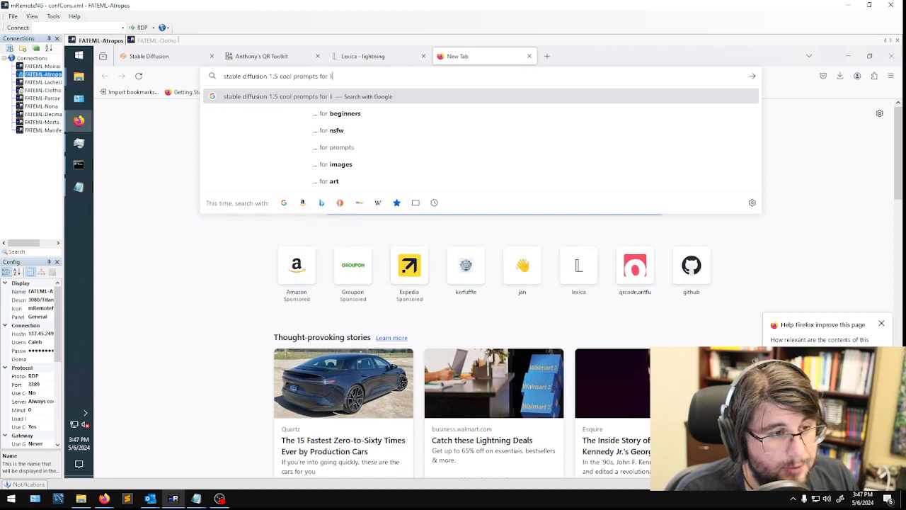
type("ghtning")
key("BackSpace")
key("BackSpace")
key("BackSpace")
key("BackSpace")
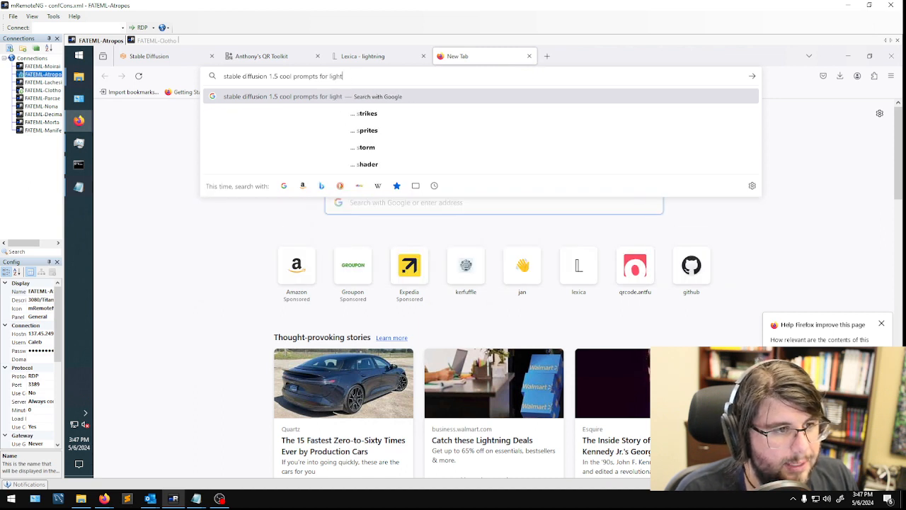
type("ning an")
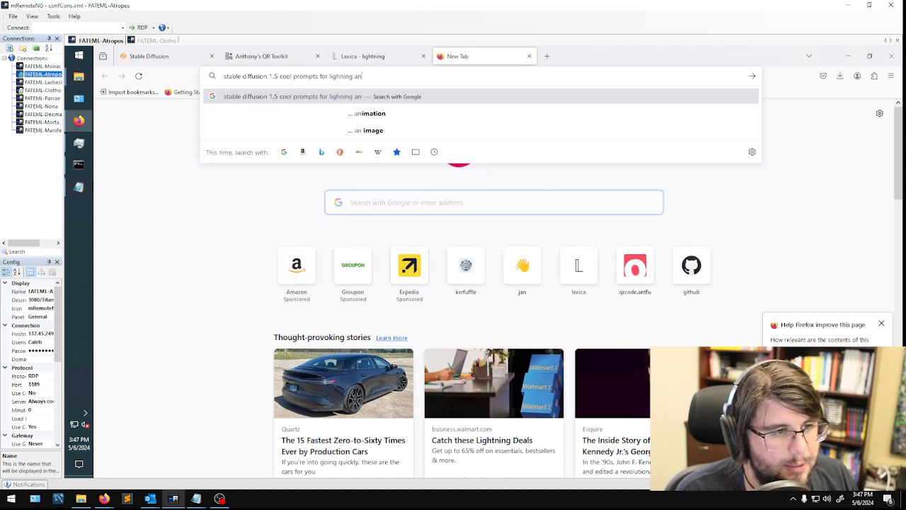
type("d scenery")
key("Return")
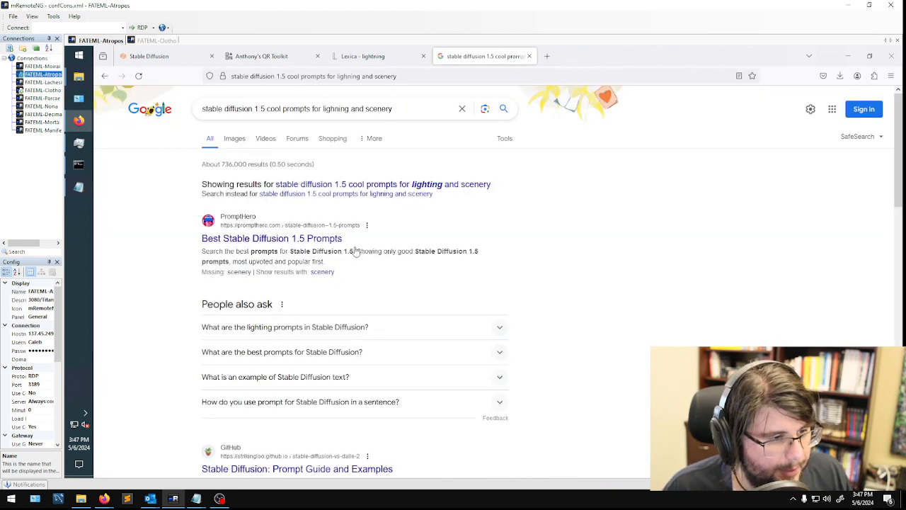
- Open PromptHero's Best Stable Diffusion 1.5 Prompts page, close the Lexica tab and look over the PromptHero images
left_click(313, 240)
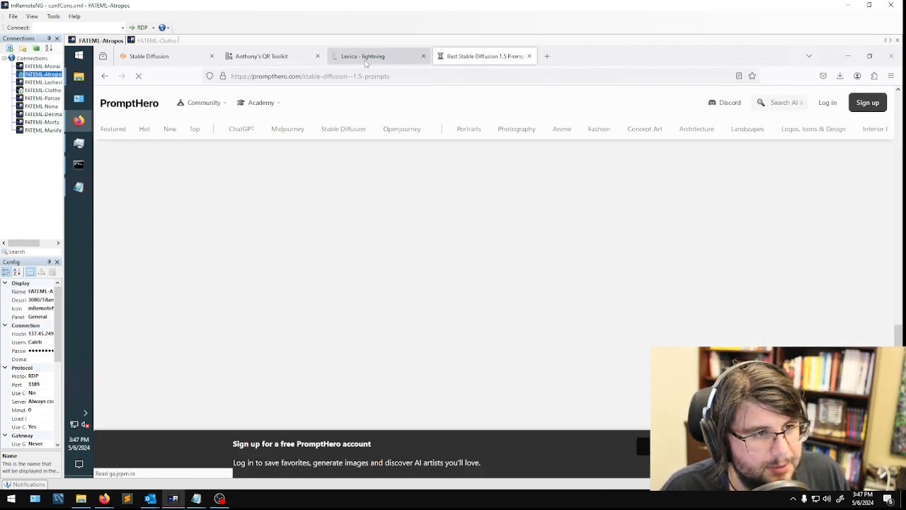
left_click(364, 56)
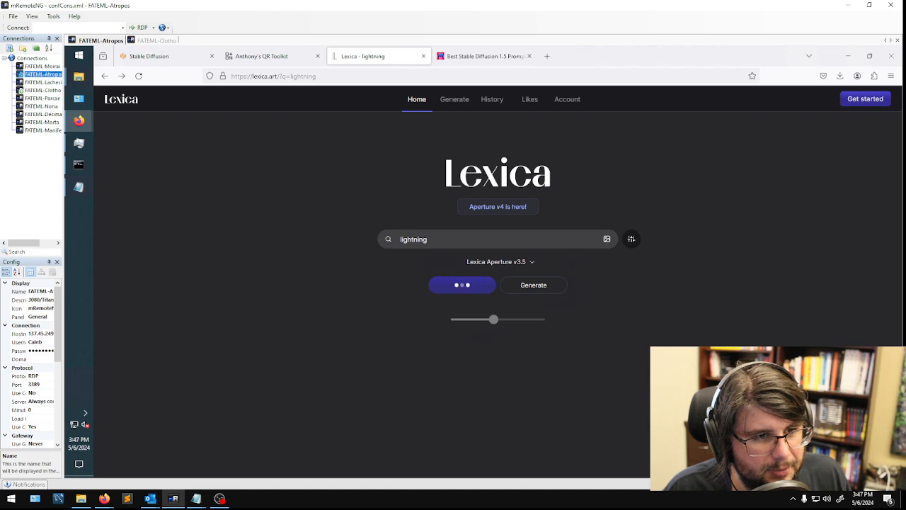
left_click(424, 56)
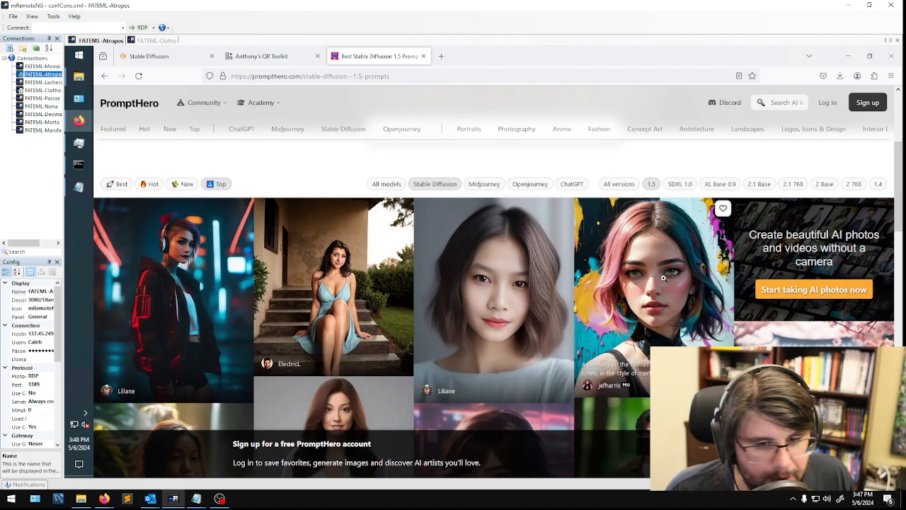
scroll(223, 240, "down", 1)
scroll(241, 220, "up", 2)
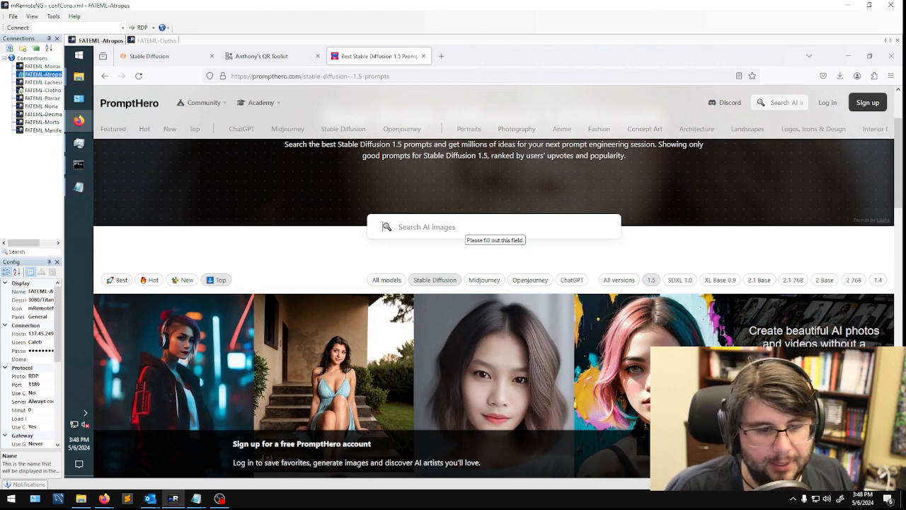
- Search PromptHero for "landscape lava", and repeat the search with only "landscape"
type("lan")
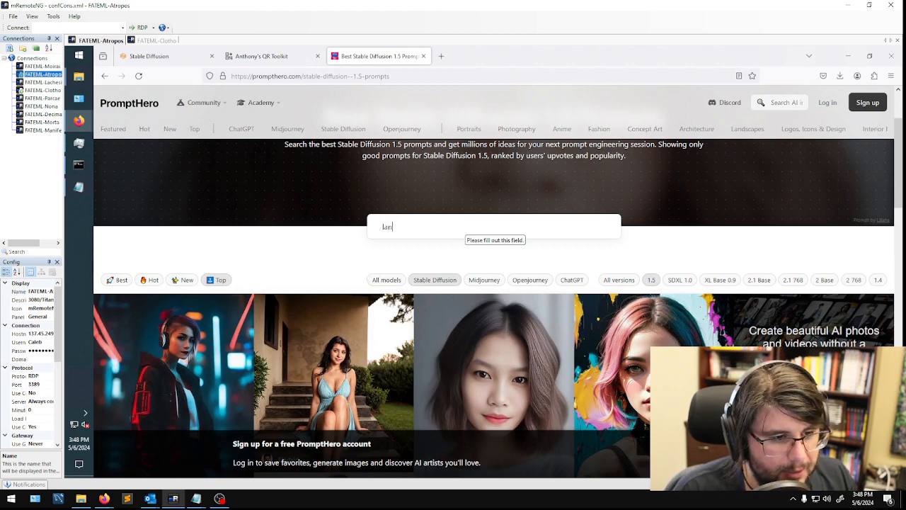
type("dscape l")
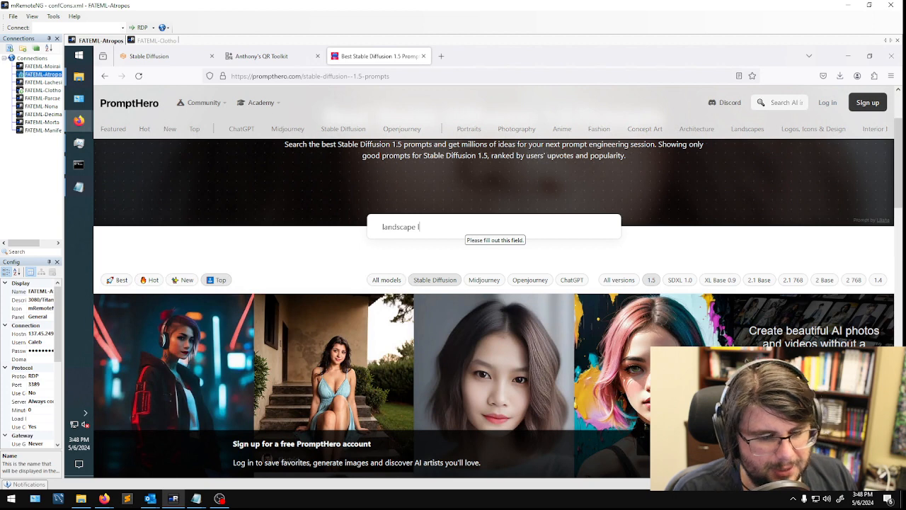
type("ava")
key("Return")
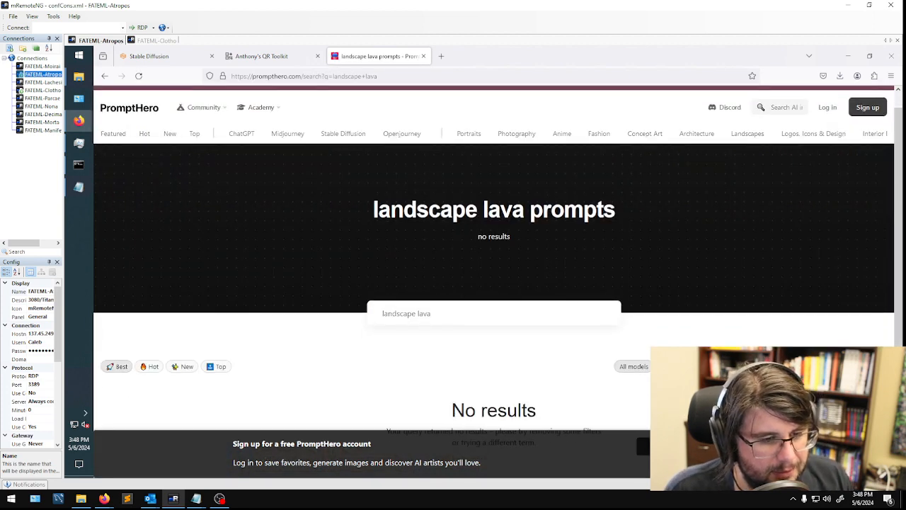
key("ctrl+shift+Left")
key("BackSpace")
key("Return")
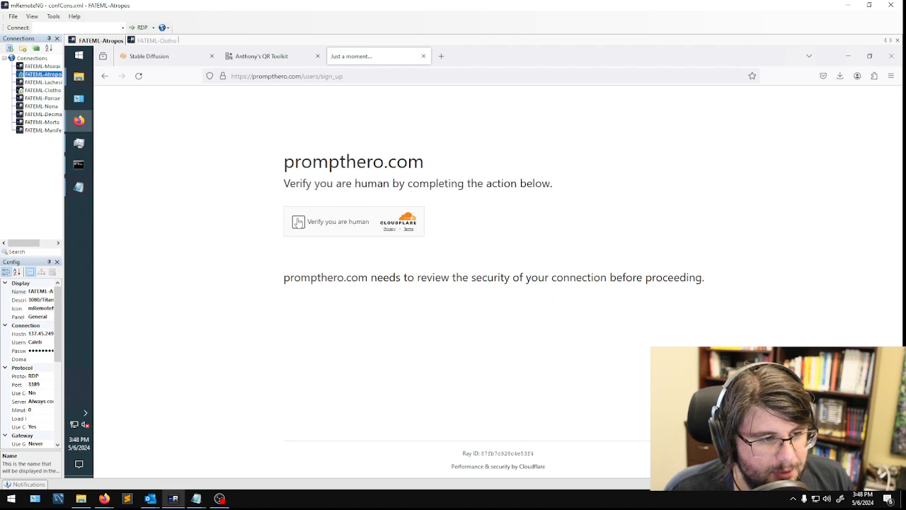
- Complete PromptHero's human verification check and dismiss the notice about creating a free account
left_click(298, 221)
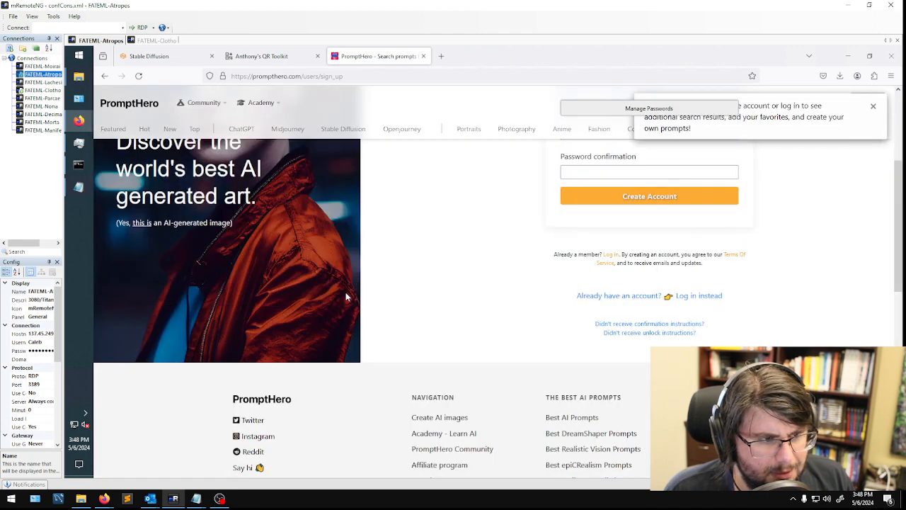
scroll(500, 288, "down", 3)
scroll(534, 288, "up", 5)
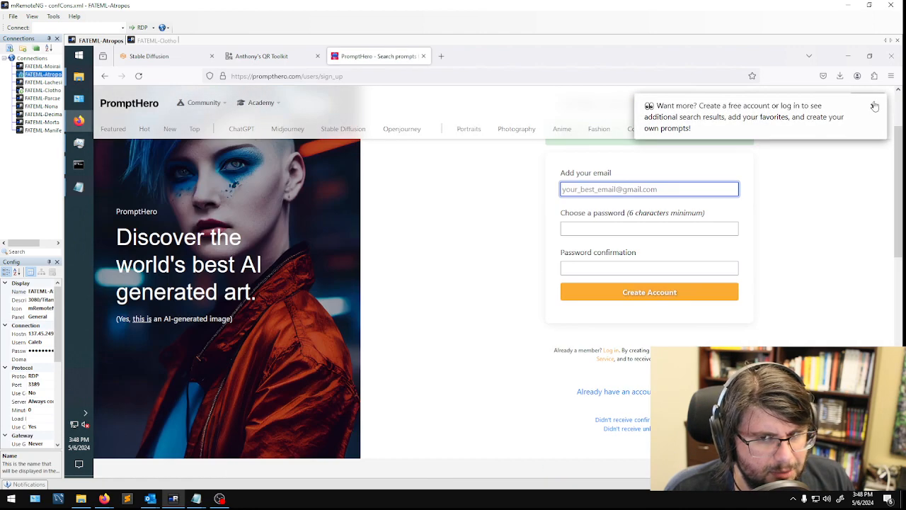
left_click(874, 105)
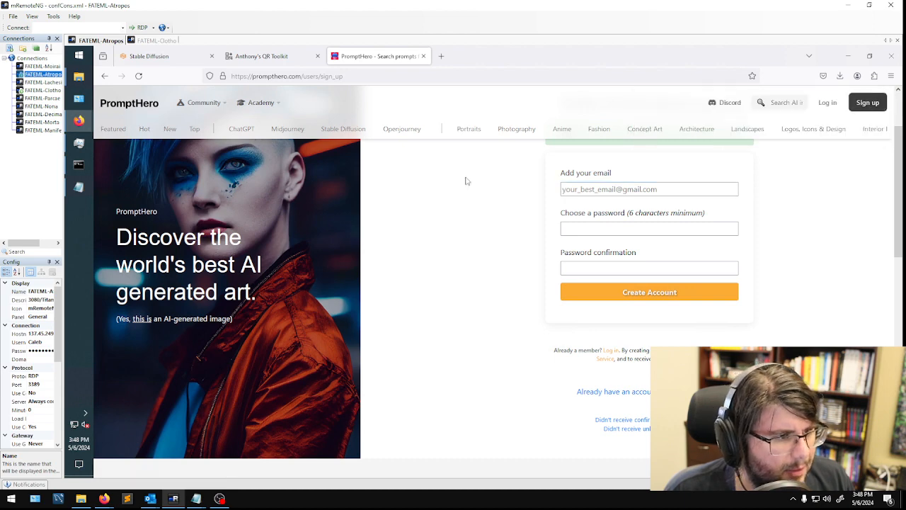
scroll(370, 258, "up", 2)
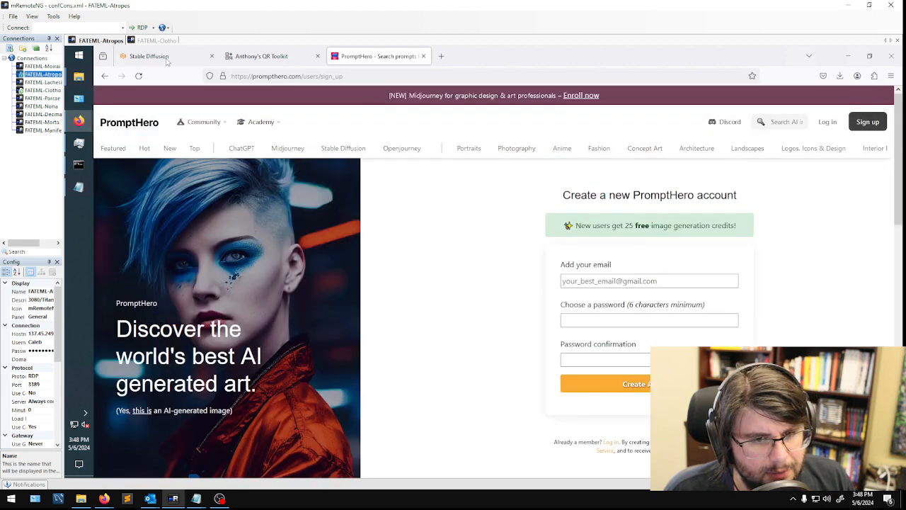
- Return to the Google results for the Stable Diffusion 1.5 prompt search and look over the listed pages
right_click(104, 75)
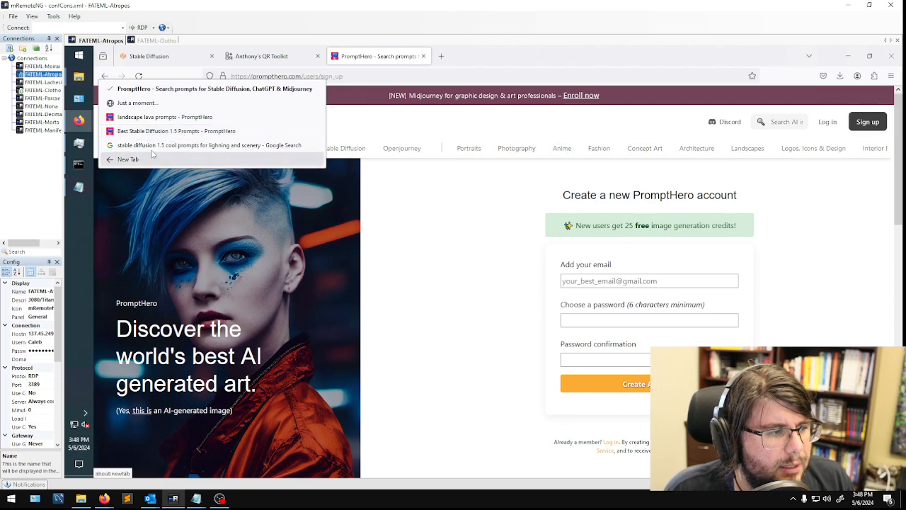
left_click(152, 147)
scroll(350, 315, "down", 3)
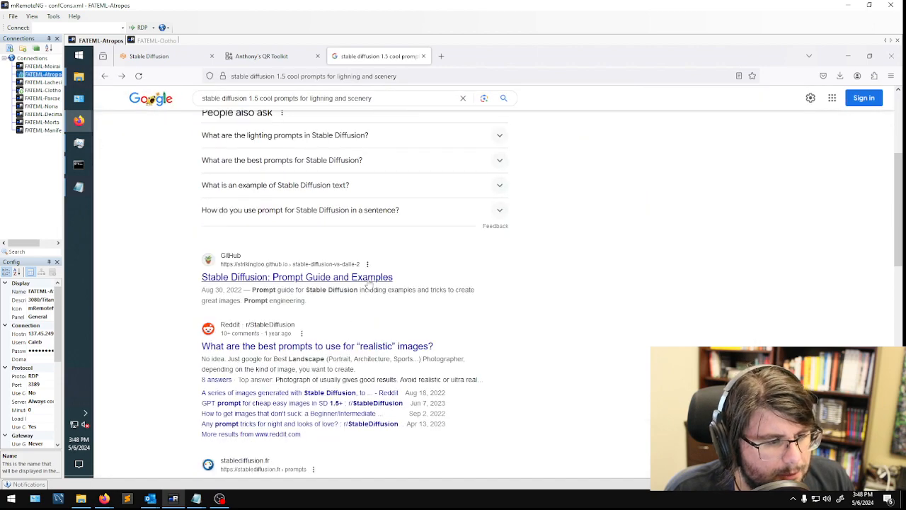
- Enter the Stable Diffusion prompt "lightning striking a tree with a volcano in the background BREAK hdr, high definition, 8k ultra, 50mm prime, unreal engine"
left_click(162, 57)
left_click(205, 169)
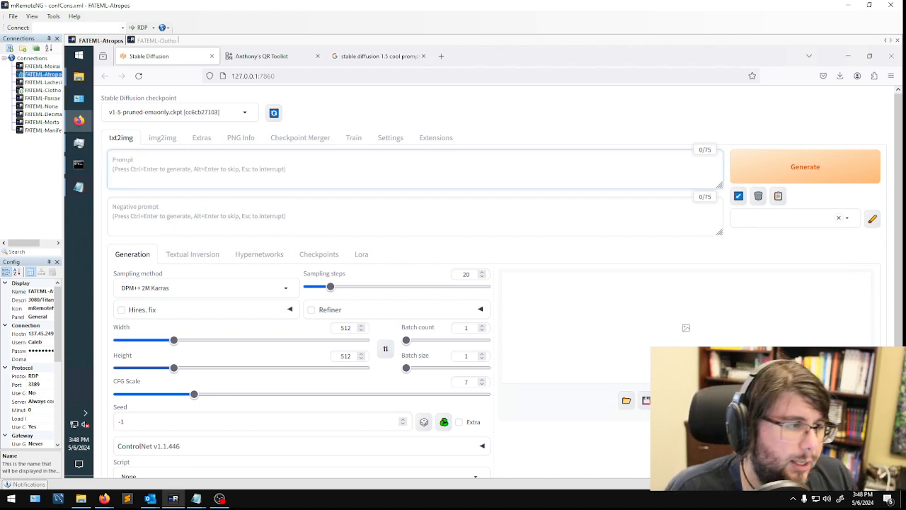
type("I")
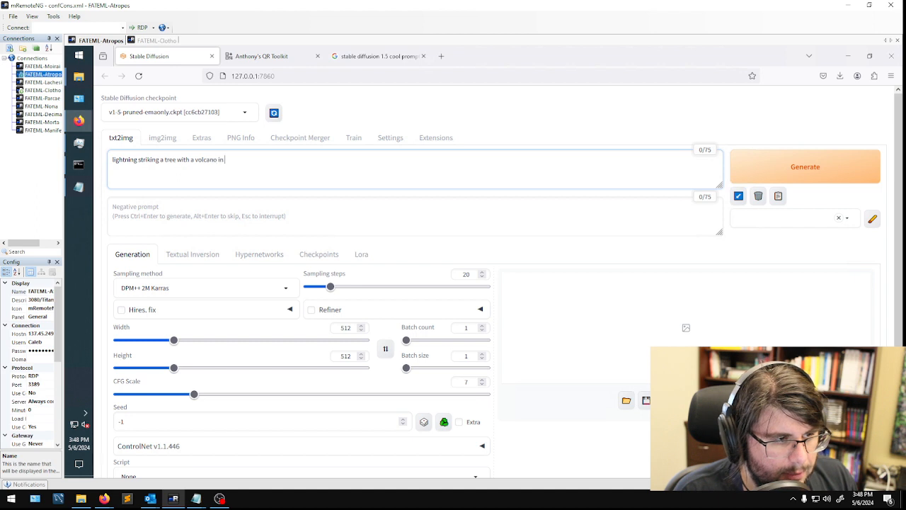
type("REAK hdr, high definition, 8k ultra, 5")
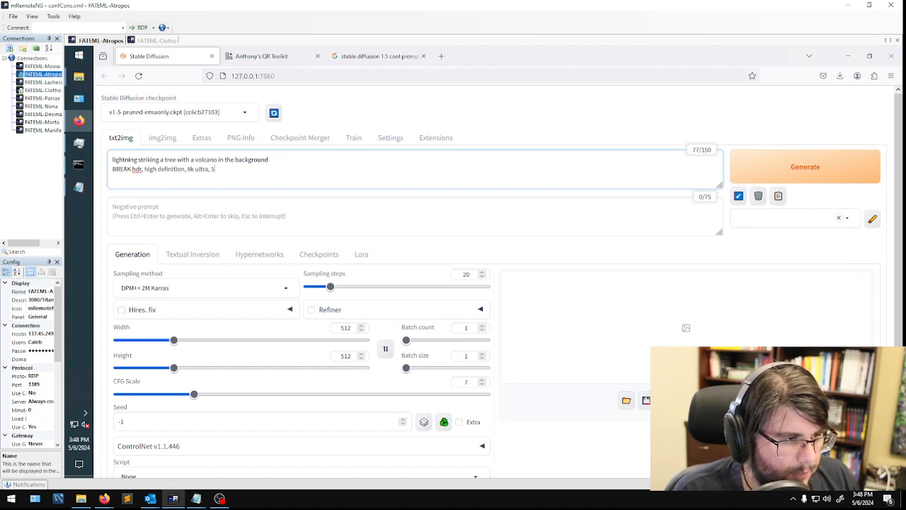
type("0mm prime, unreal engine")
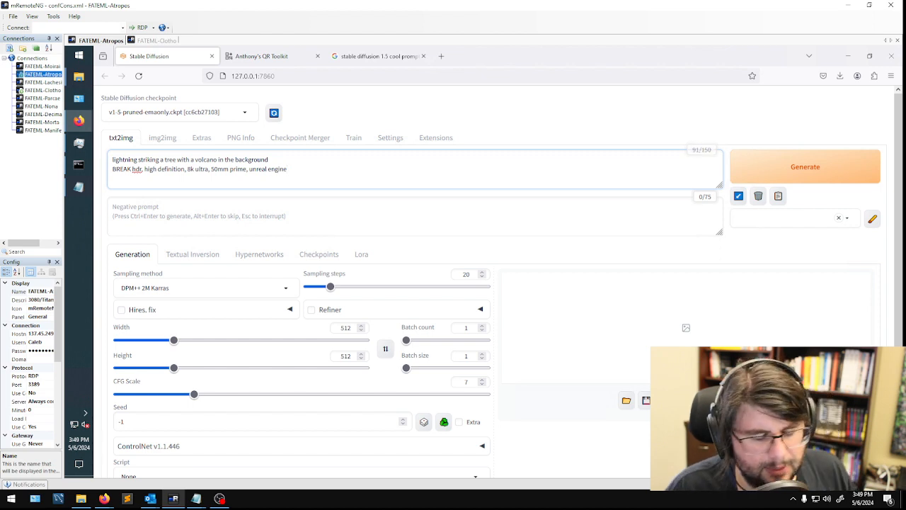
- Check the QR code's dimensions in the QR Toolkit and set the Stable Diffusion image width and height to 660
left_click(280, 58)
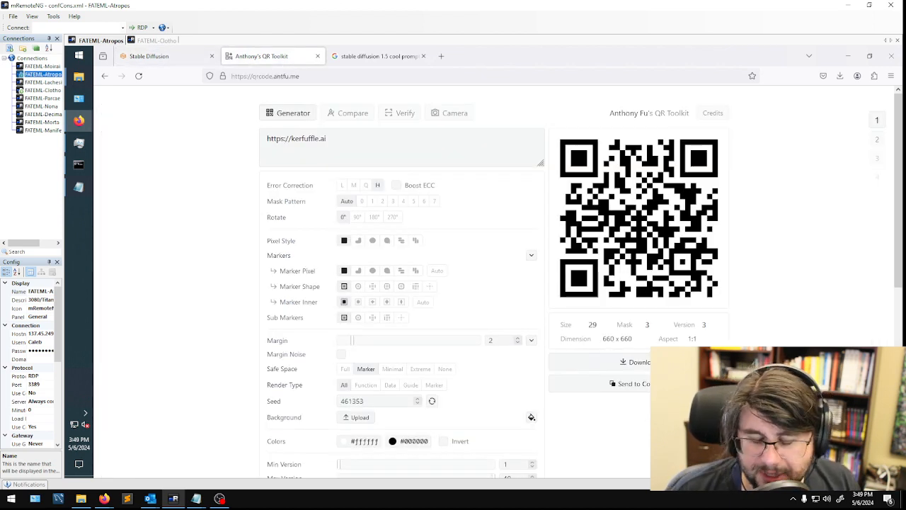
double_click(609, 339)
double_click(626, 339)
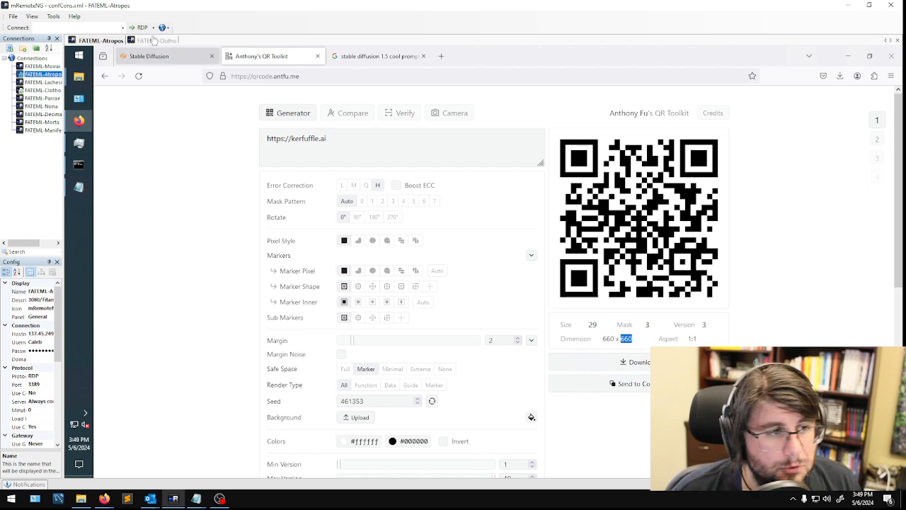
left_click(166, 61)
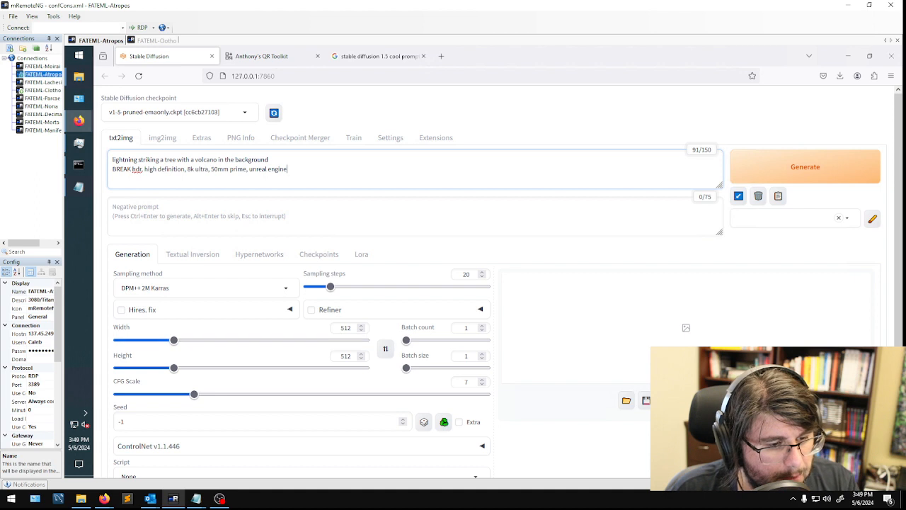
double_click(345, 327)
type("660")
key("Tab")
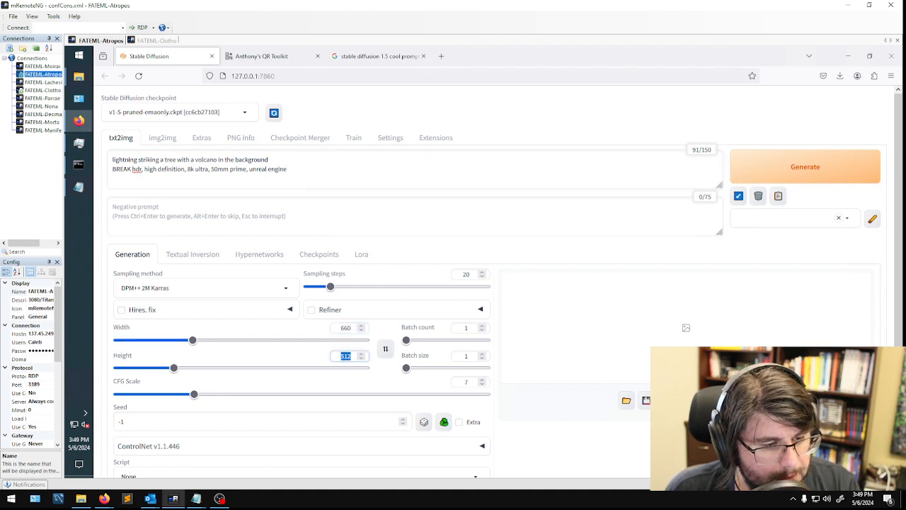
type("660")
- Set the sampling method to Euler a with 30 sampling steps
left_click(202, 287)
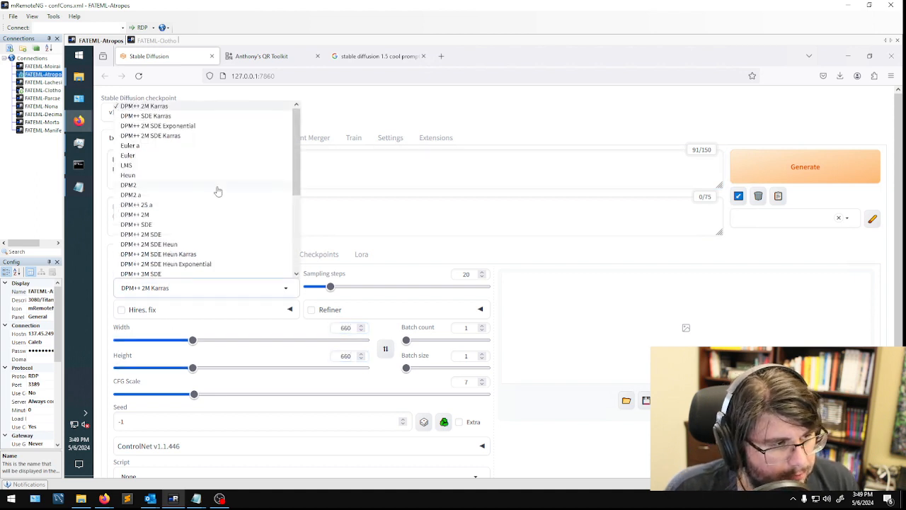
left_click(155, 147)
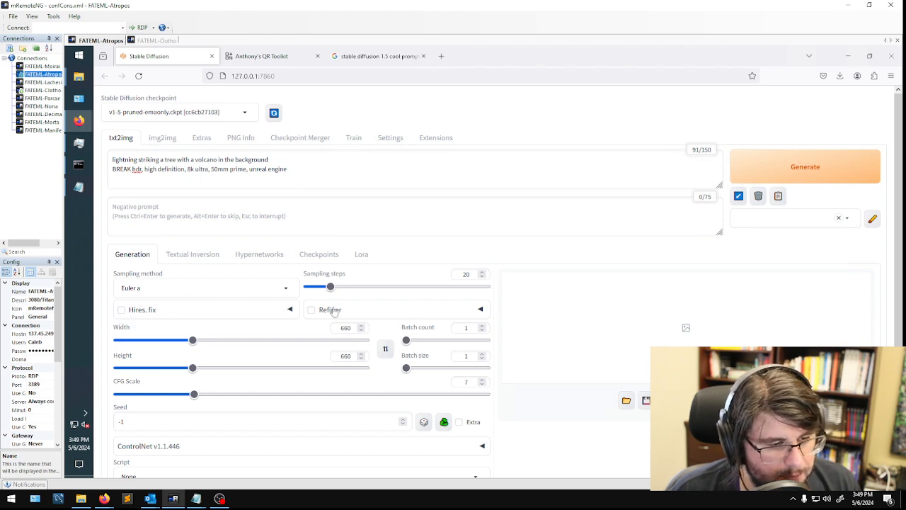
left_click(465, 274)
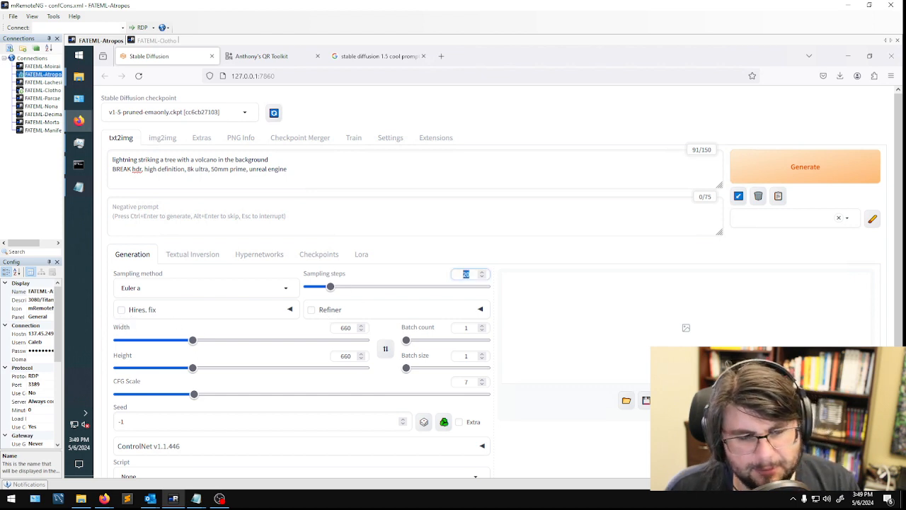
type("30")
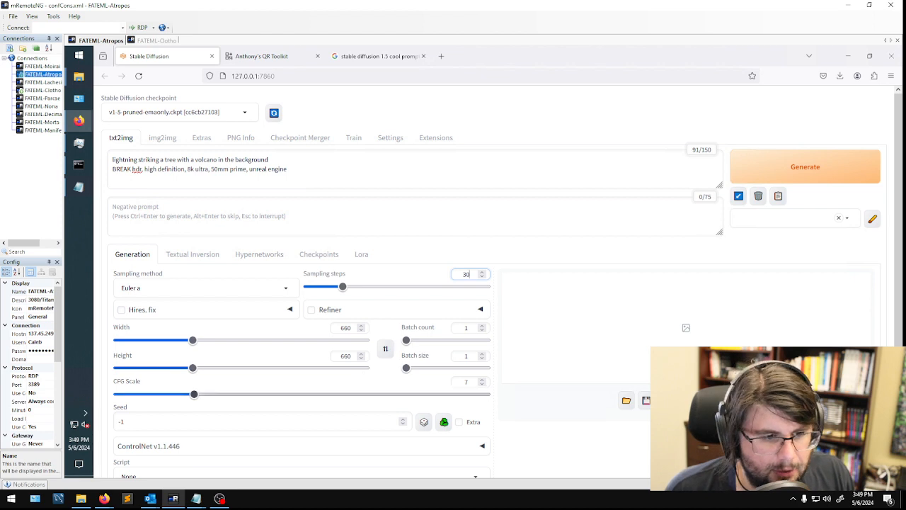
- Generate the lightning and volcano image with an empty negative prompt
left_click(354, 217)
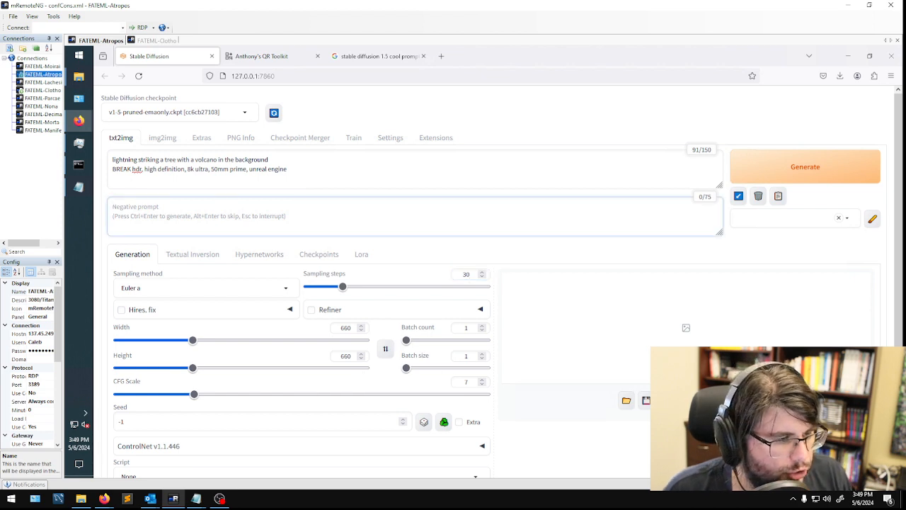
scroll(347, 322, "down", 1)
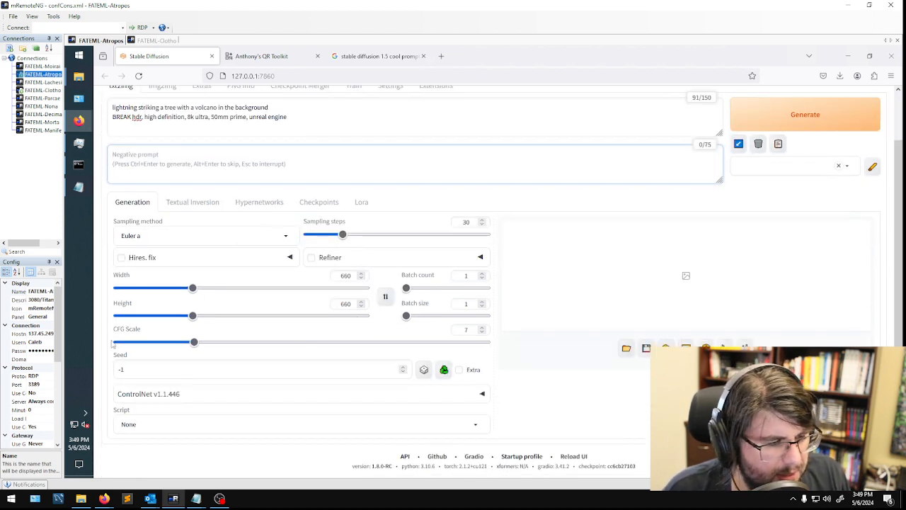
scroll(629, 271, "up", 1)
key("ctrl+Return")
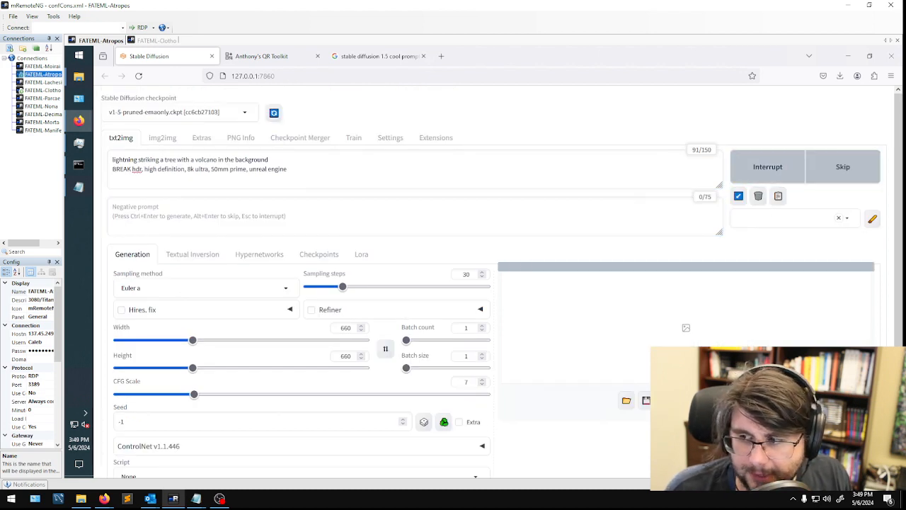
- Open Task Manager to monitor the GPU and bring the FATEML-Atropos remote session back up
left_click(79, 142)
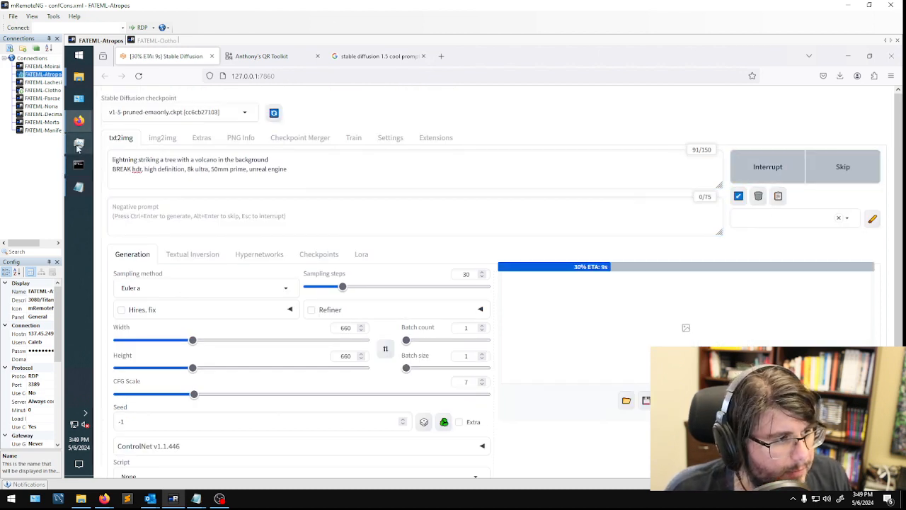
double_click(771, 65)
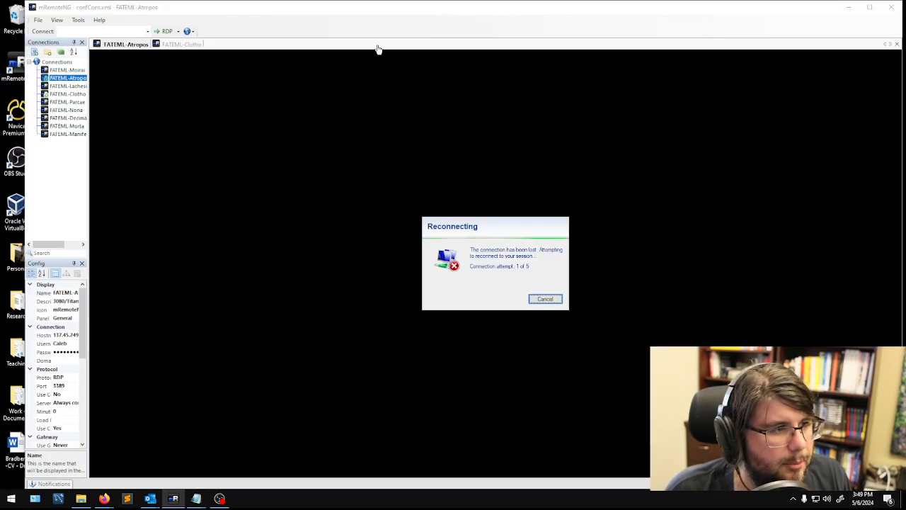
double_click(67, 93)
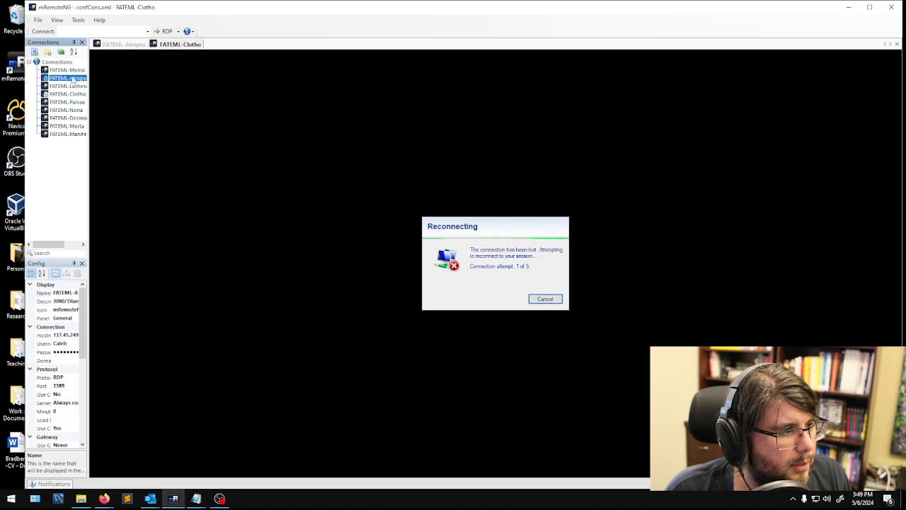
double_click(67, 78)
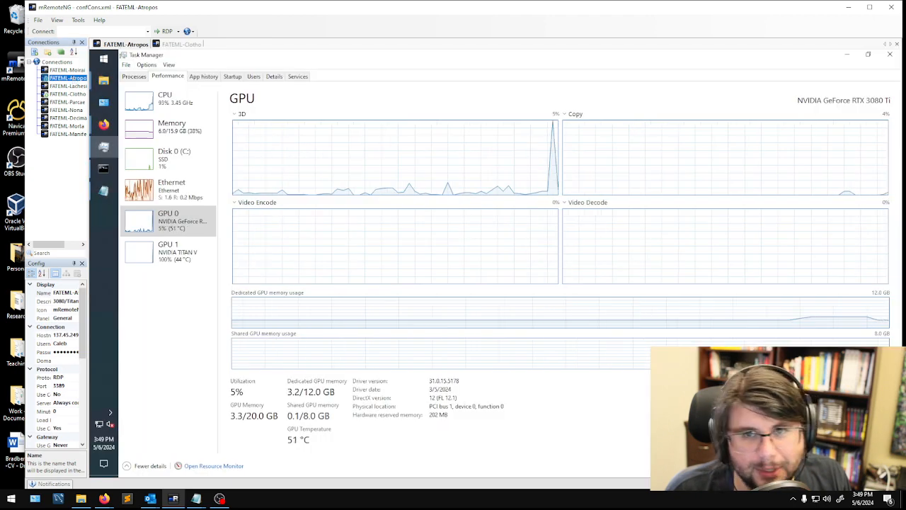
- Shrink the Task Manager window, move it off the generated image and close it
left_click(868, 55)
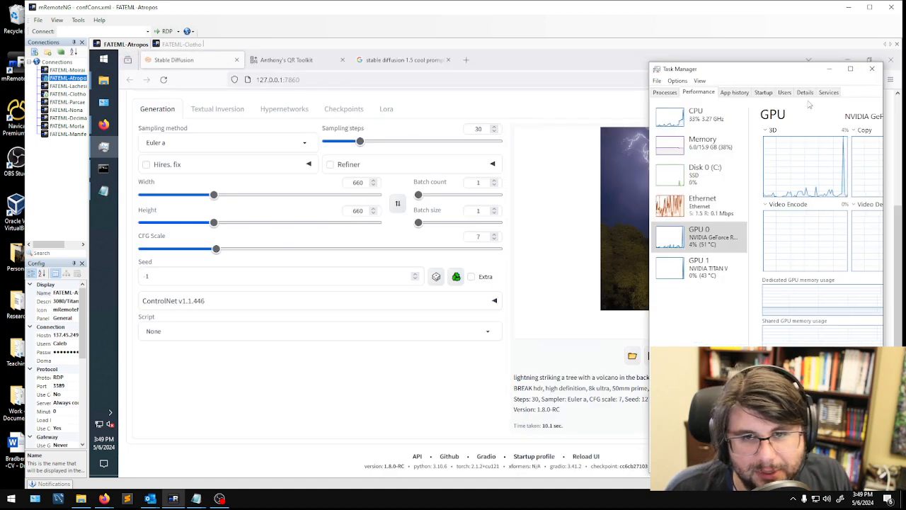
left_click_drag(778, 71, 356, 61)
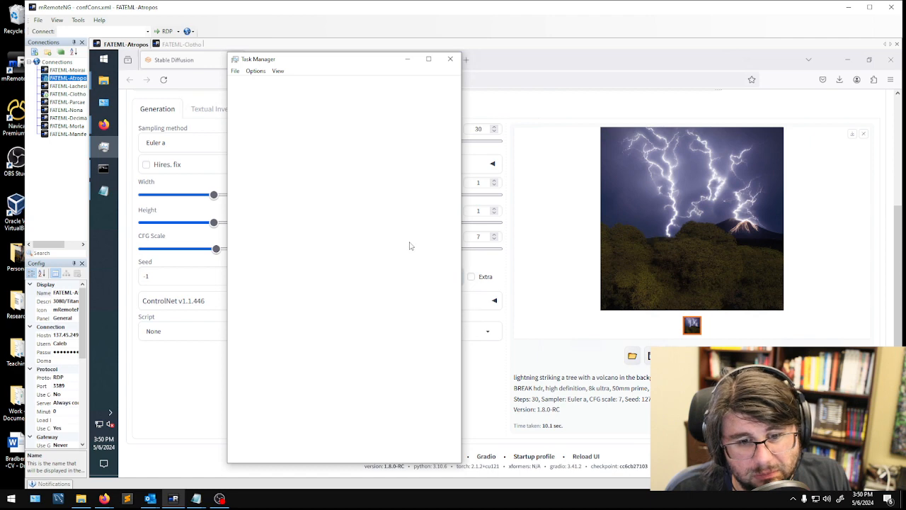
left_click(445, 61)
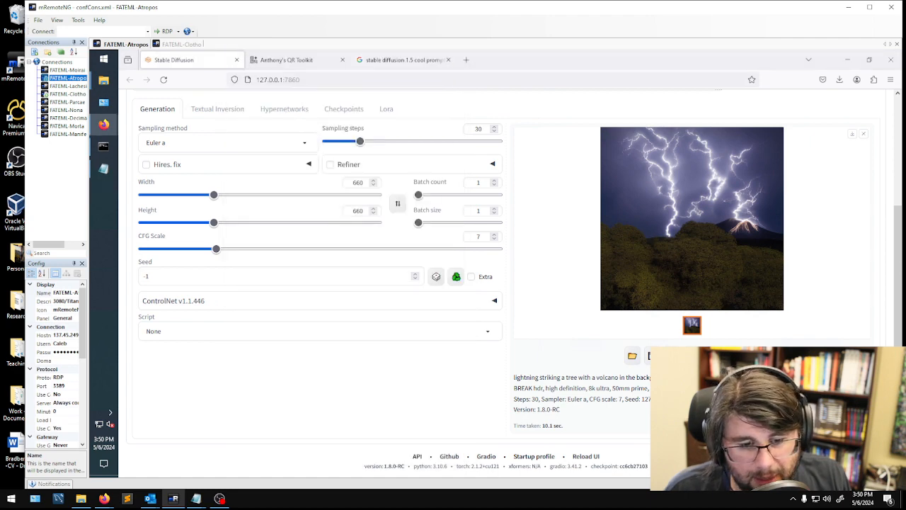
- Copy the generated image's seed and paste it into the Notepad notes below the Control Net settings
double_click(658, 399)
key("ctrl+c")
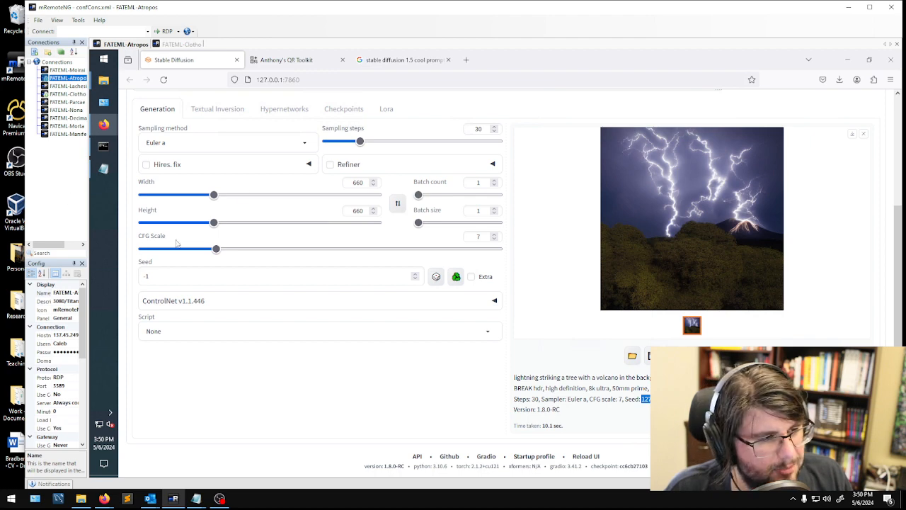
left_click(104, 168)
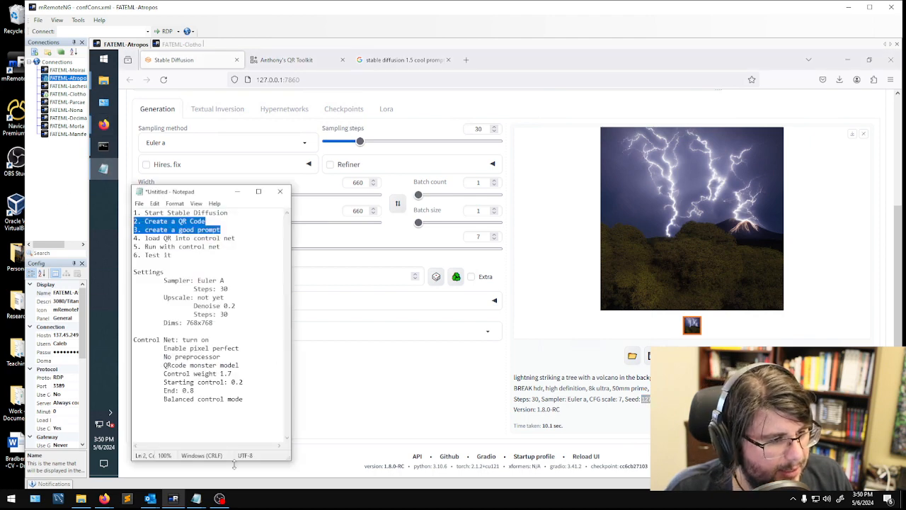
left_click(227, 426)
key("ctrl+v")
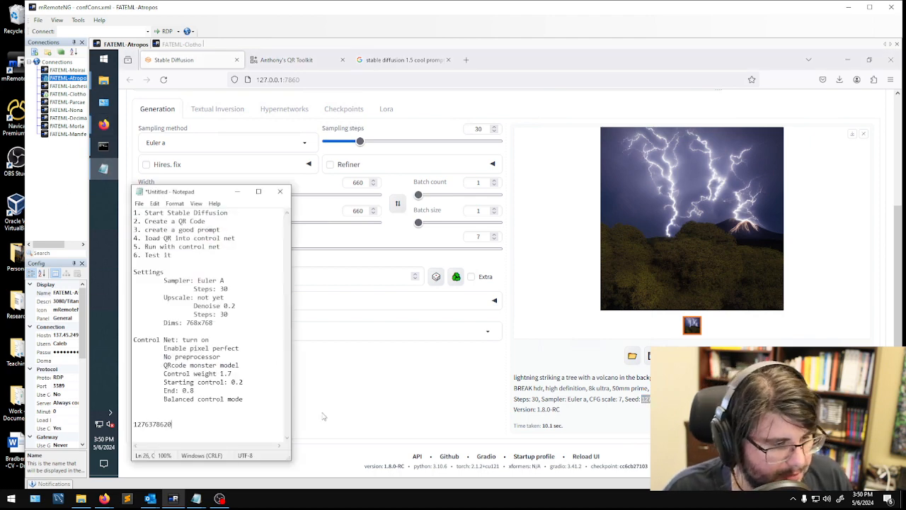
- Set the batch count to 6 and generate images from the lightning and volcano prompt
left_click(329, 415)
scroll(661, 269, "up", 2)
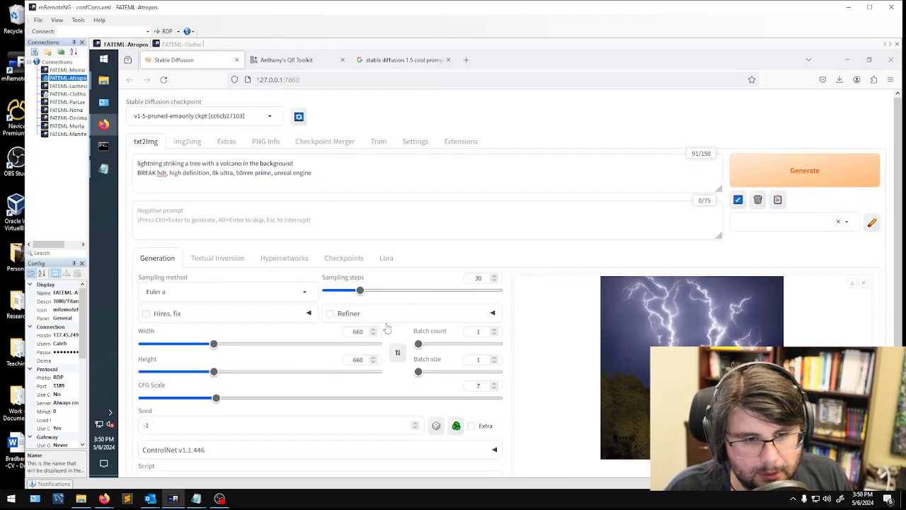
left_click(478, 331)
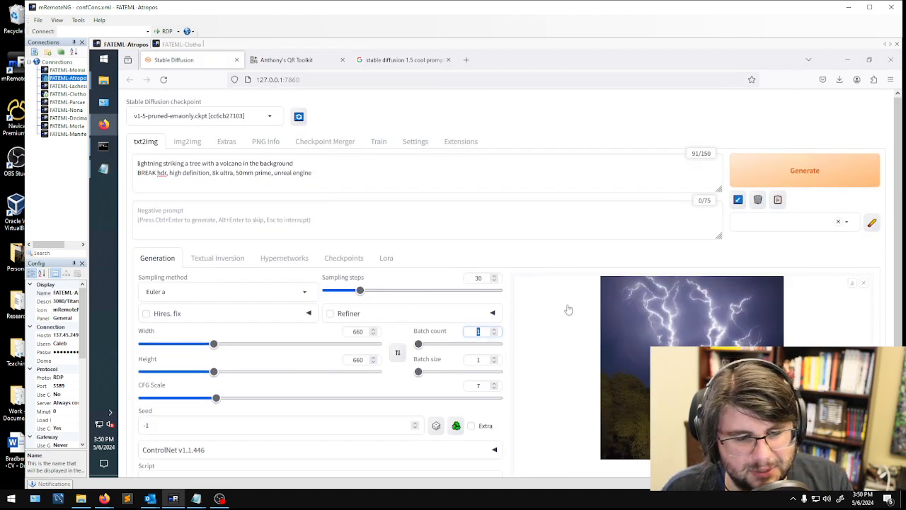
key("BackSpace")
type("6")
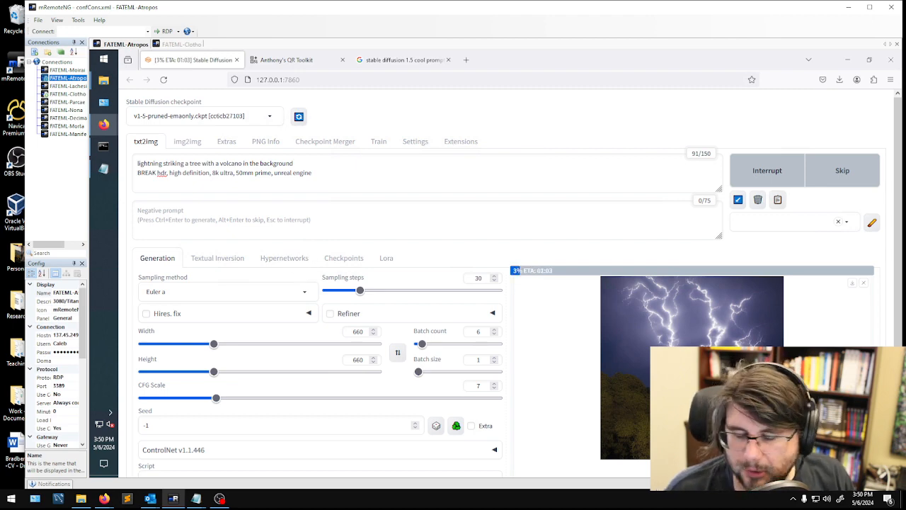
- Bring up the 2024-05-06 txt2img output folder while the batch is generating
scroll(495, 283, "down", 2)
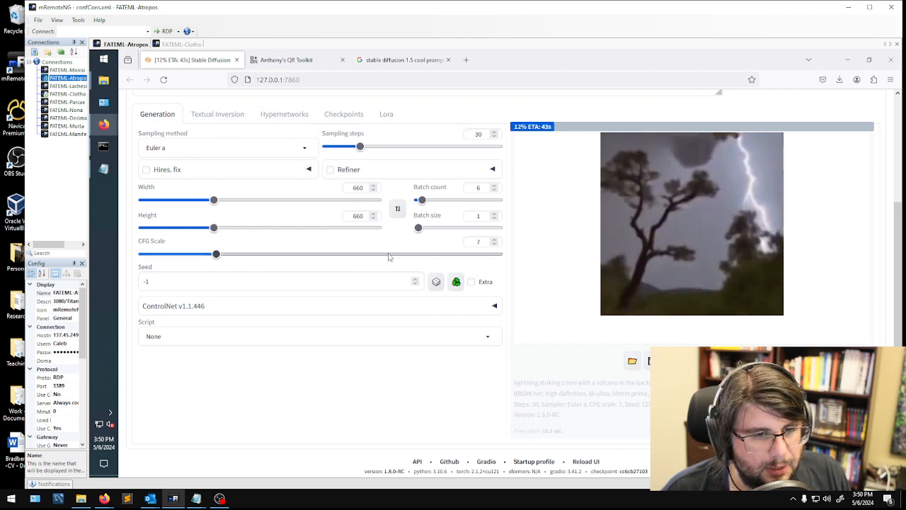
left_click(648, 360)
mouse_move(103, 80)
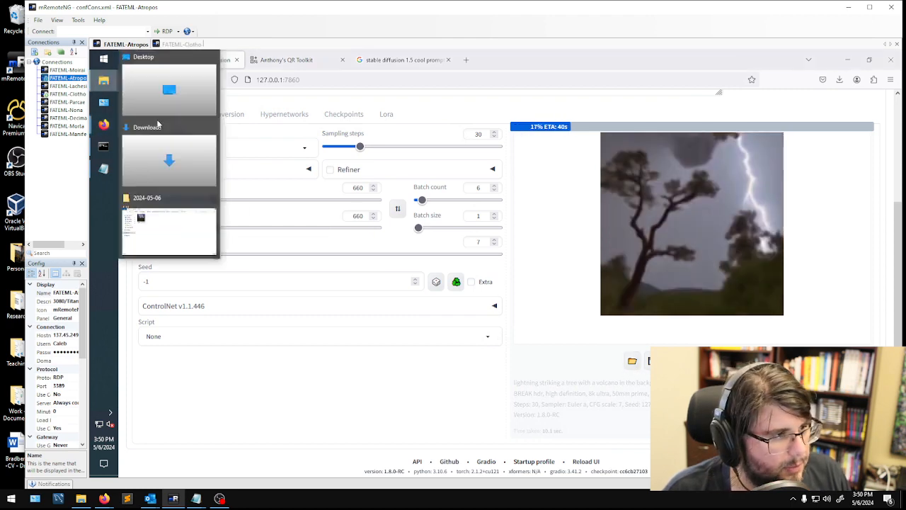
left_click(204, 236)
- Enlarge the output folder's thumbnails and tile its window side by side with the Stable Diffusion browser window
right_click(461, 210)
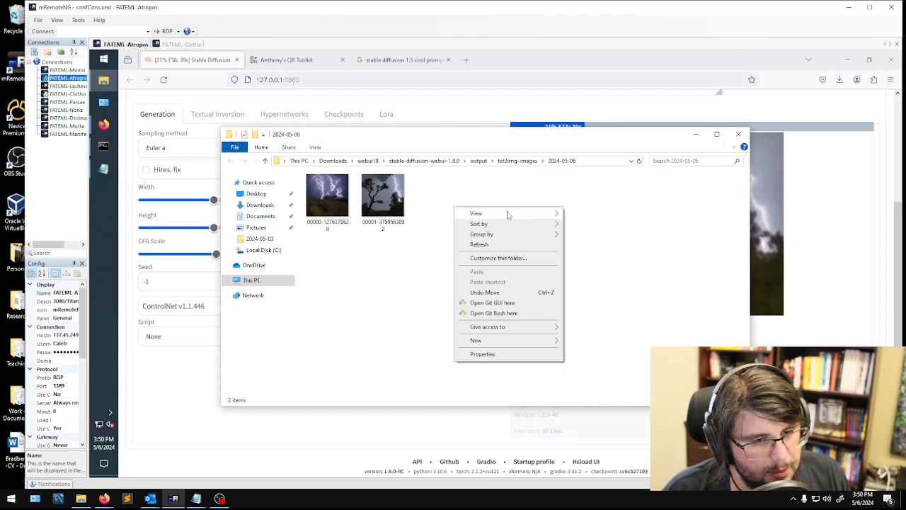
mouse_move(496, 210)
left_click(595, 213)
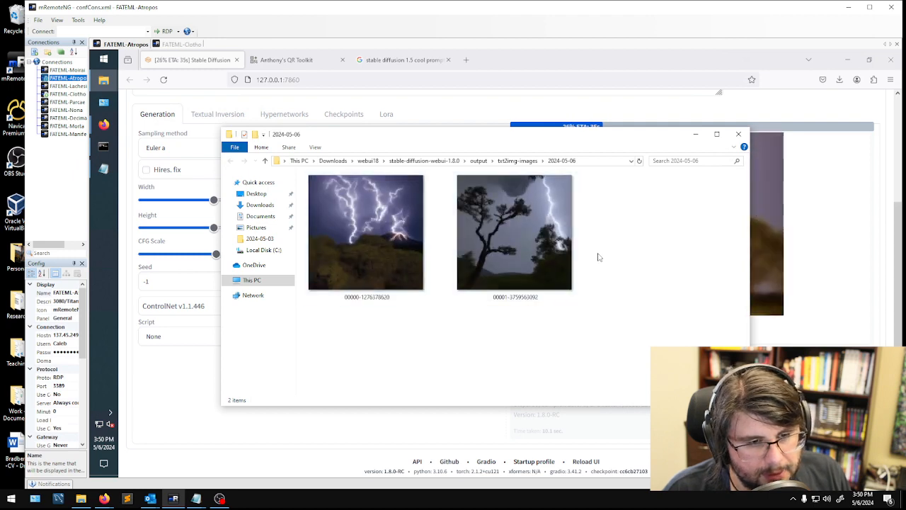
left_click_drag(618, 139, 6, 168)
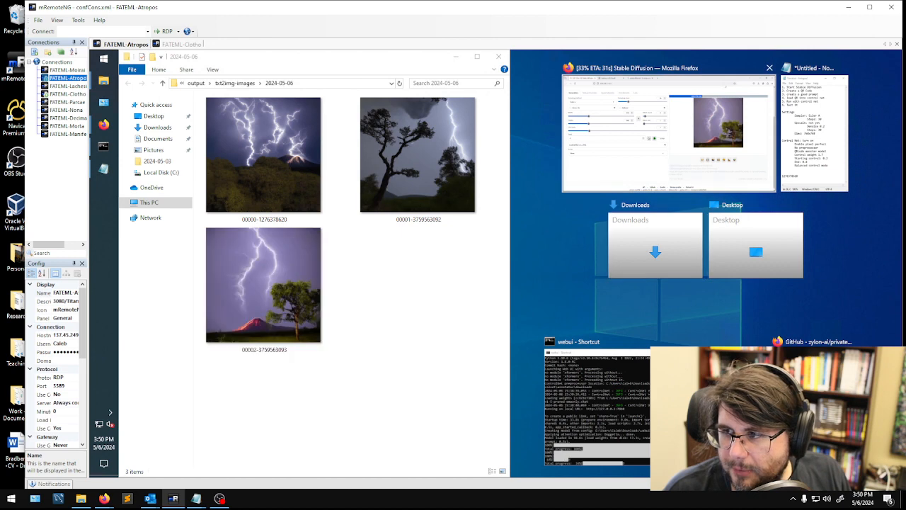
left_click(608, 181)
left_click(296, 310)
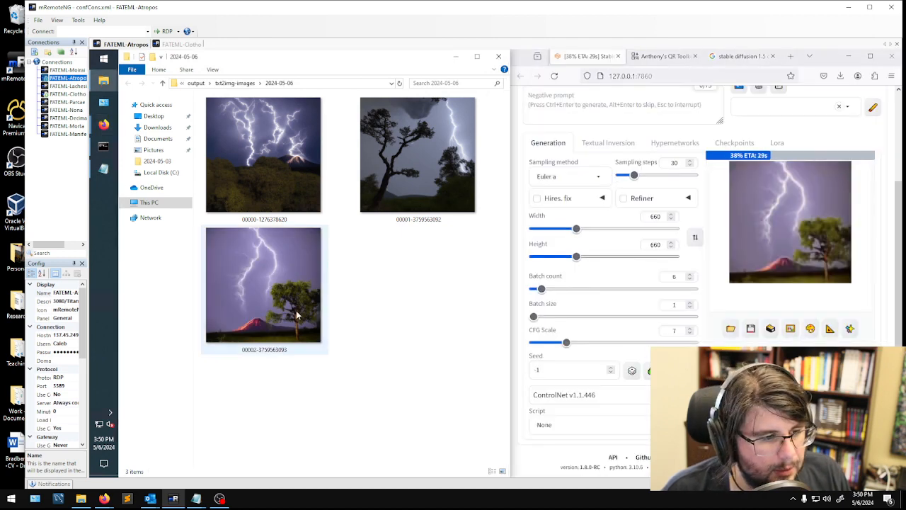
double_click(295, 309)
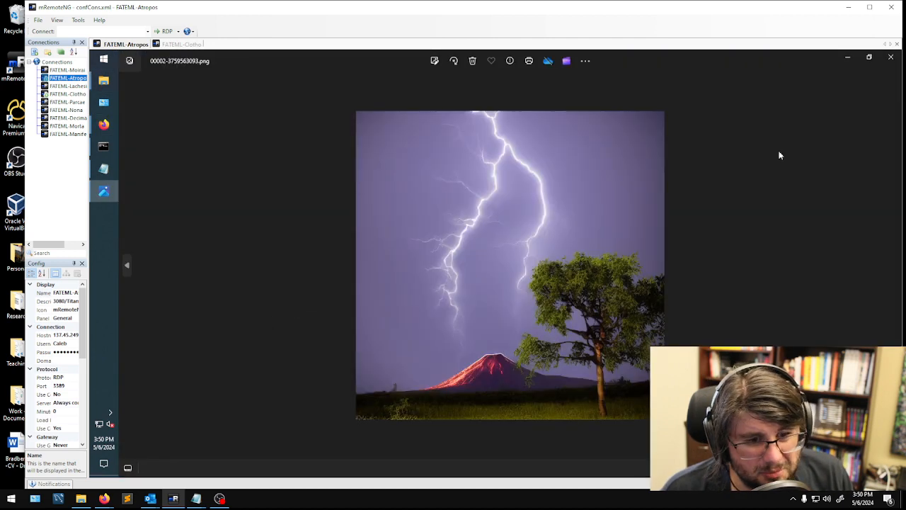
left_click(890, 57)
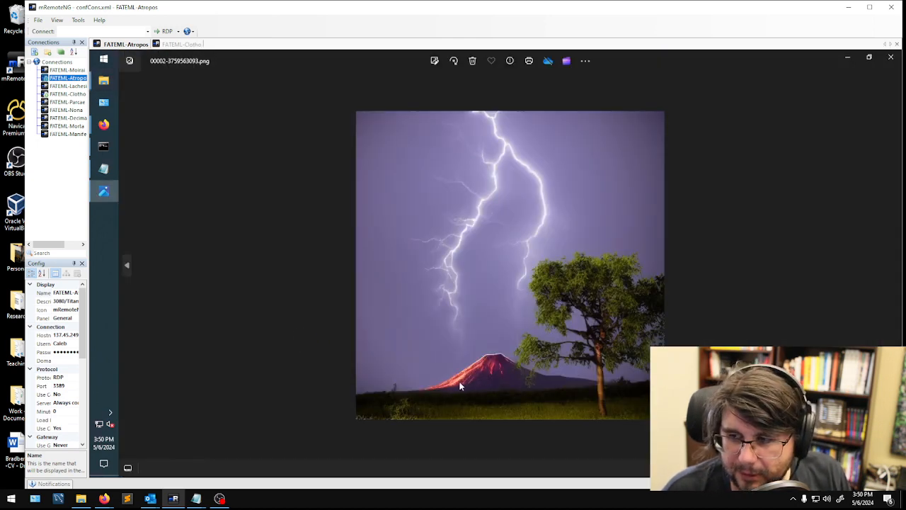
left_click(889, 57)
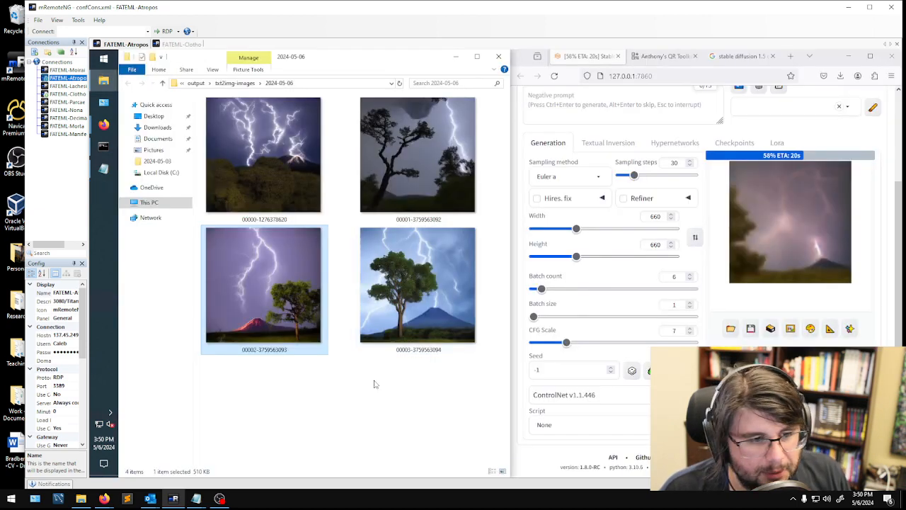
double_click(388, 324)
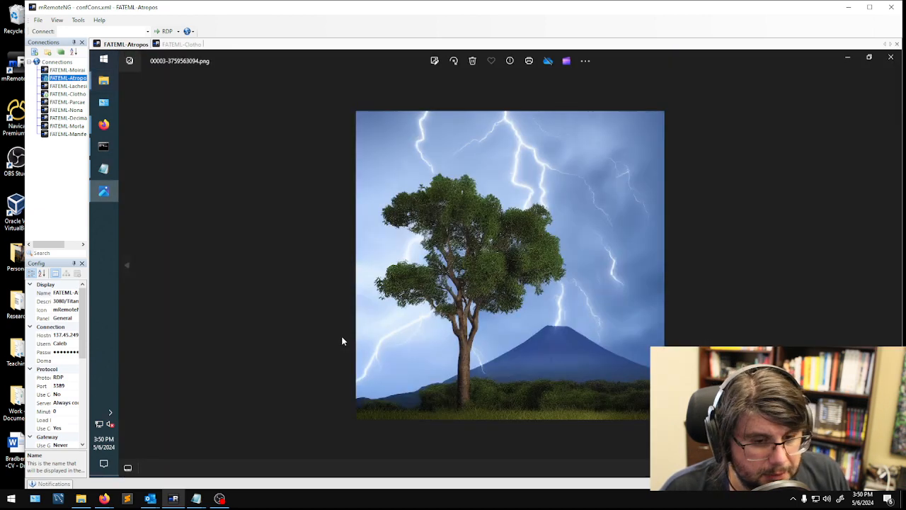
left_click(890, 58)
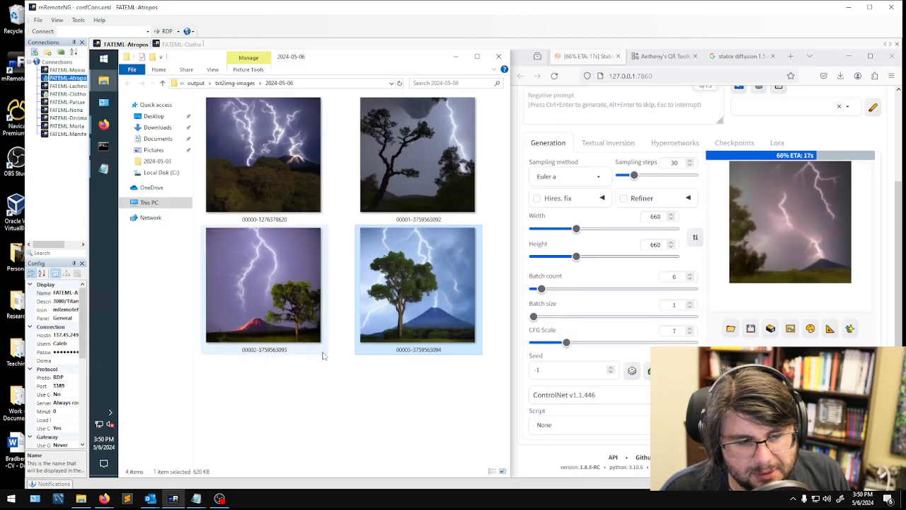
left_click(340, 428)
scroll(345, 412, "down", 1)
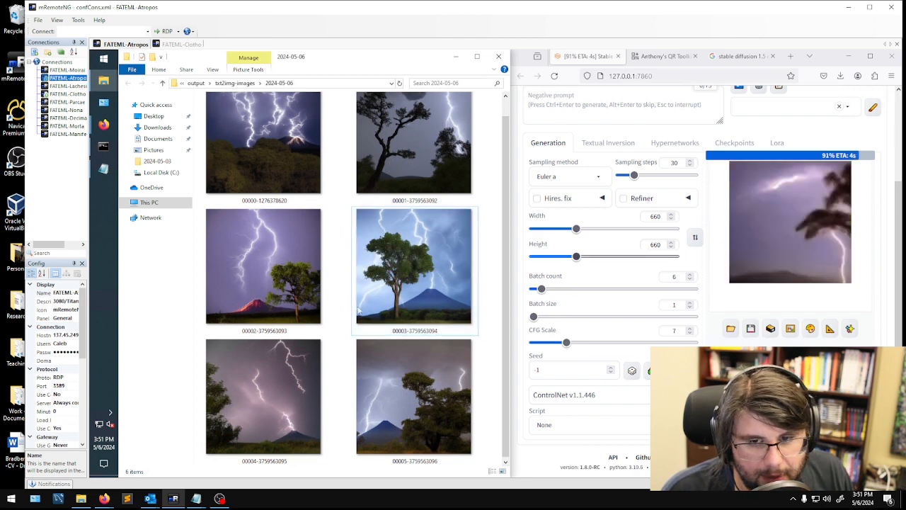
scroll(340, 298, "up", 1)
left_click(253, 263)
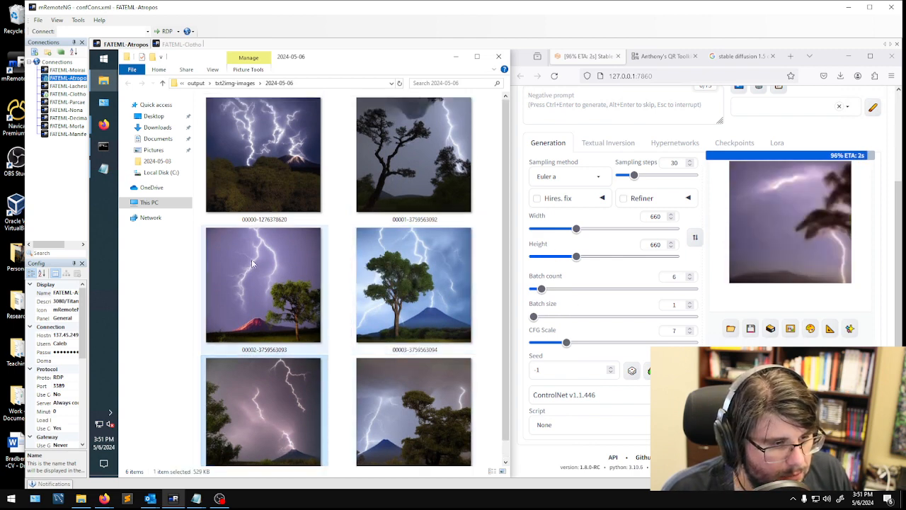
left_click(255, 264)
scroll(291, 308, "down", 1)
double_click(241, 401)
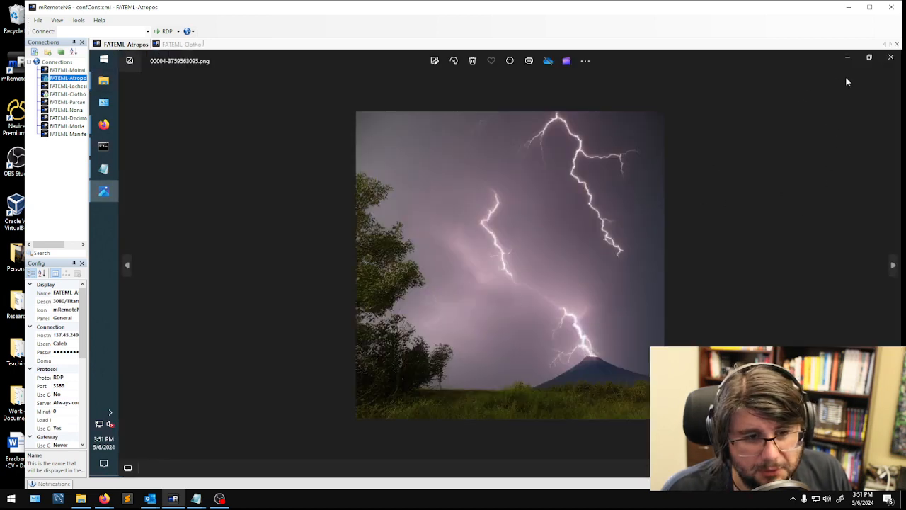
left_click(890, 56)
double_click(453, 389)
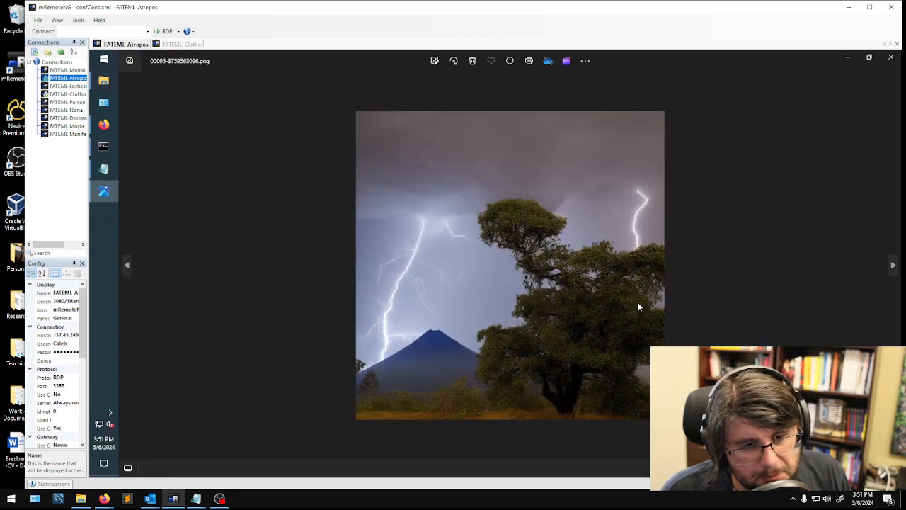
left_click(890, 56)
- Go through the batch results and select the purple lightning image with the red volcano and tree in the Stable Diffusion gallery
left_click(276, 259)
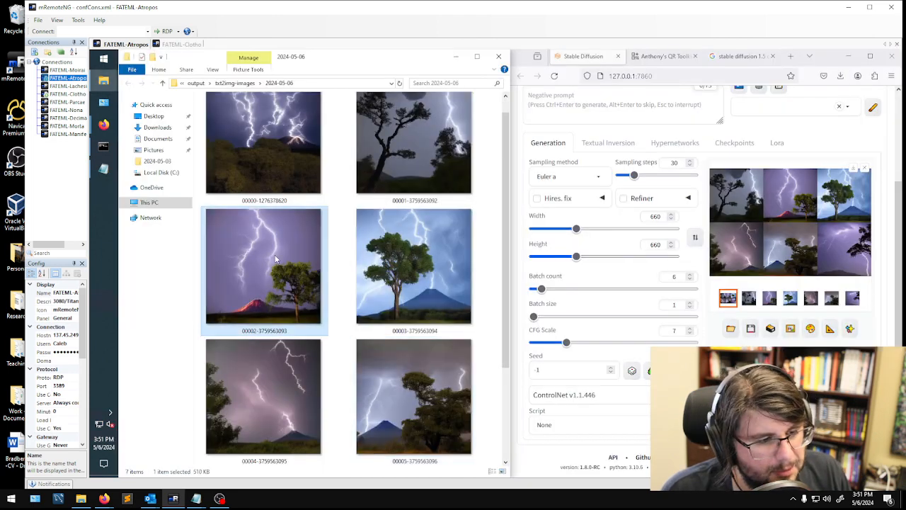
scroll(258, 272, "up", 1)
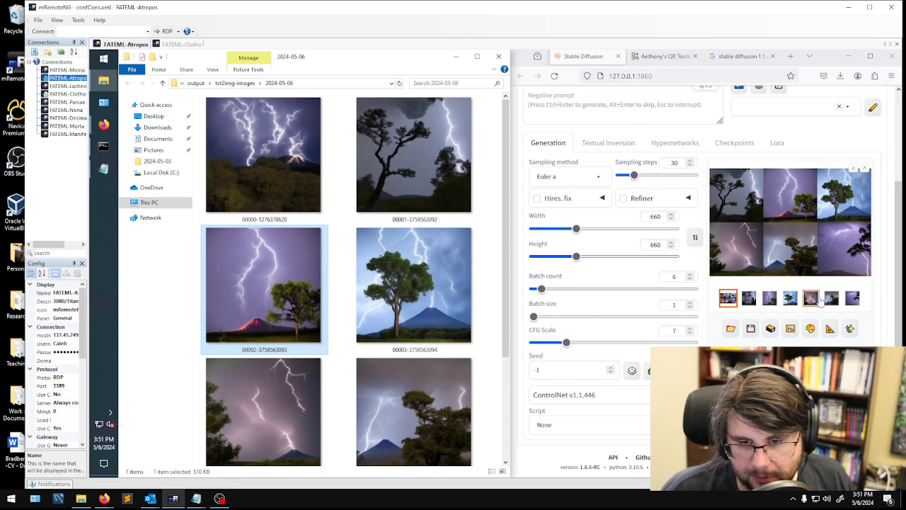
left_click(810, 297)
left_click(832, 298)
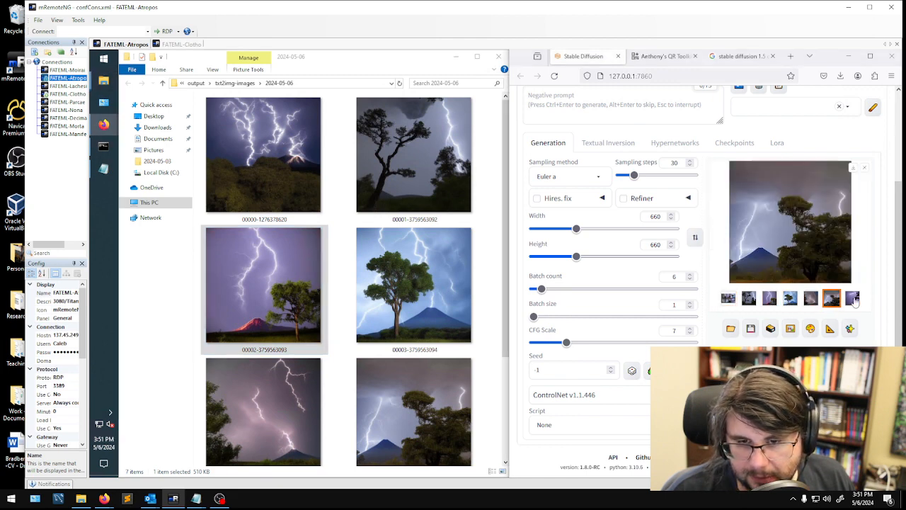
left_click(790, 298)
left_click(771, 300)
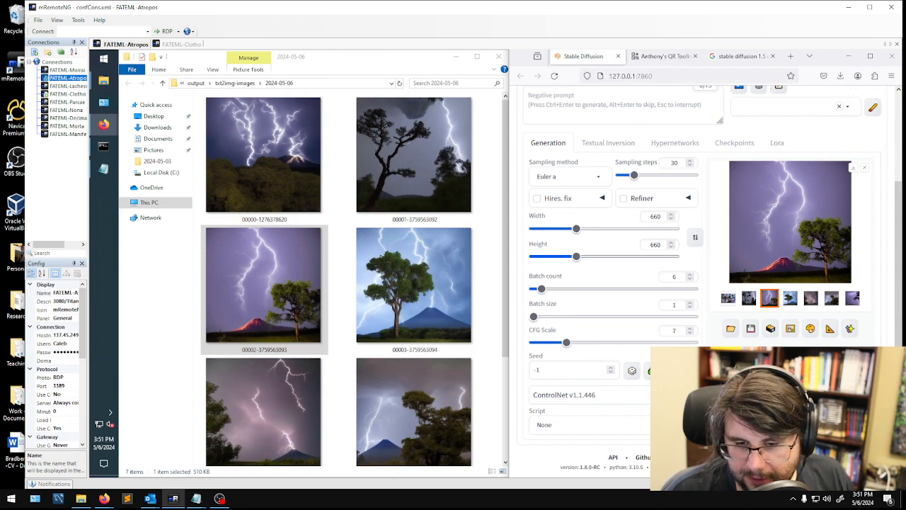
left_click(870, 55)
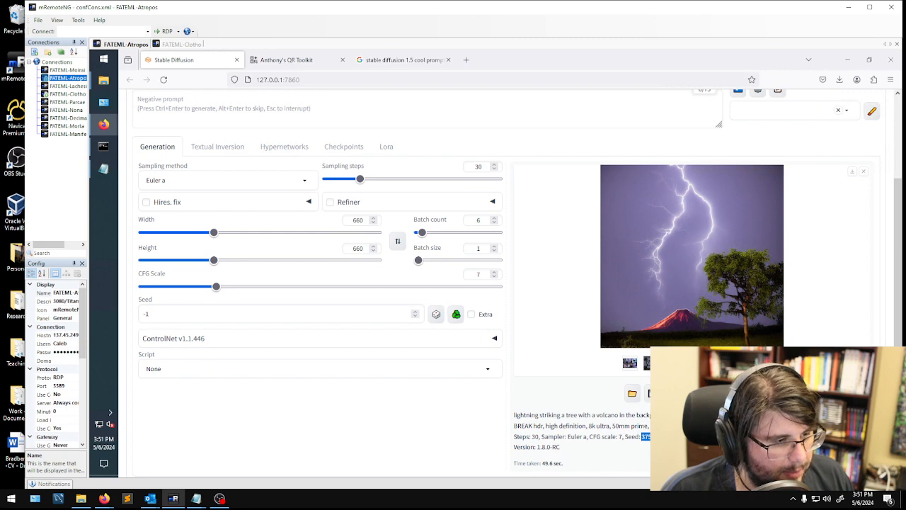
double_click(276, 313)
key("ctrl+v")
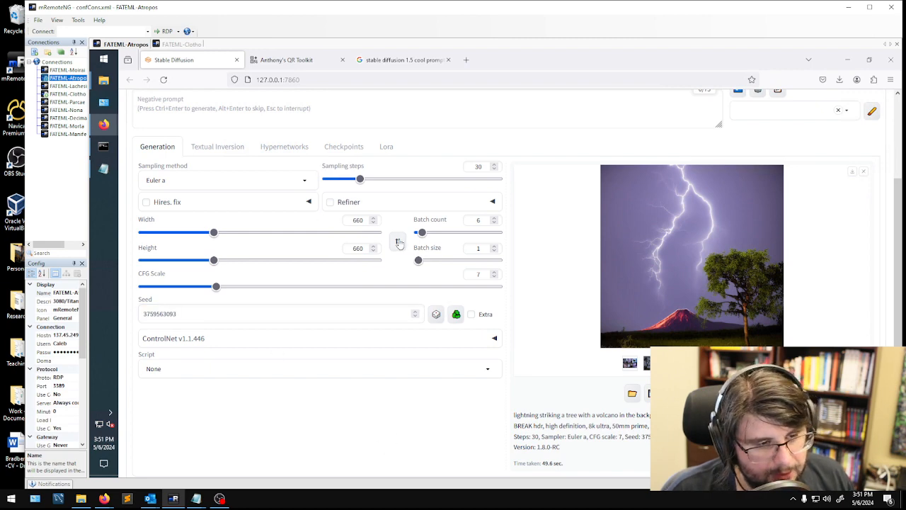
scroll(809, 210, "up", 2)
left_click(804, 178)
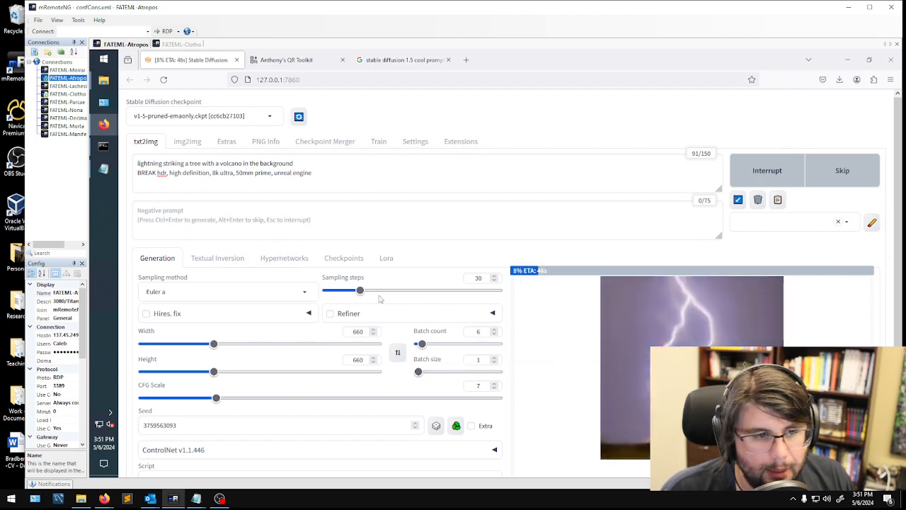
- Check the "load QR into control net" item in the Notepad notes and expand the ControlNet v1.1.446 settings
left_click(103, 169)
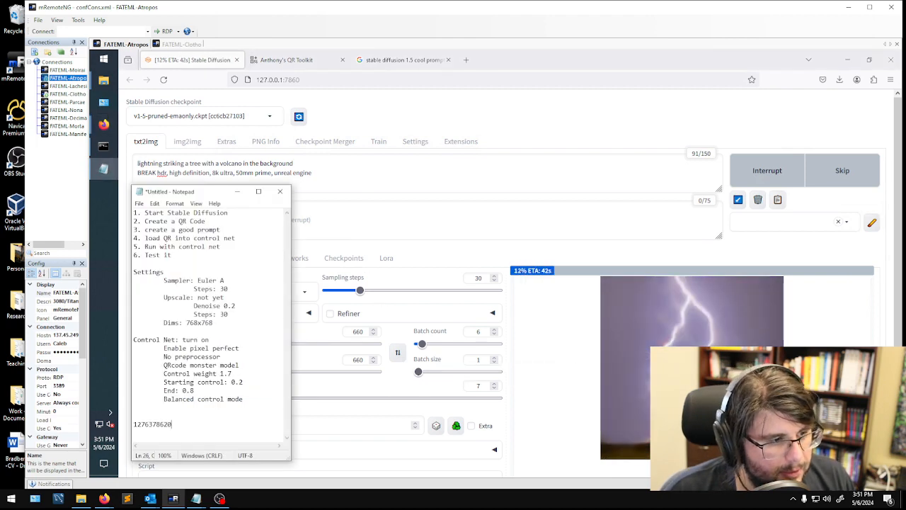
left_click_drag(236, 237, 133, 238)
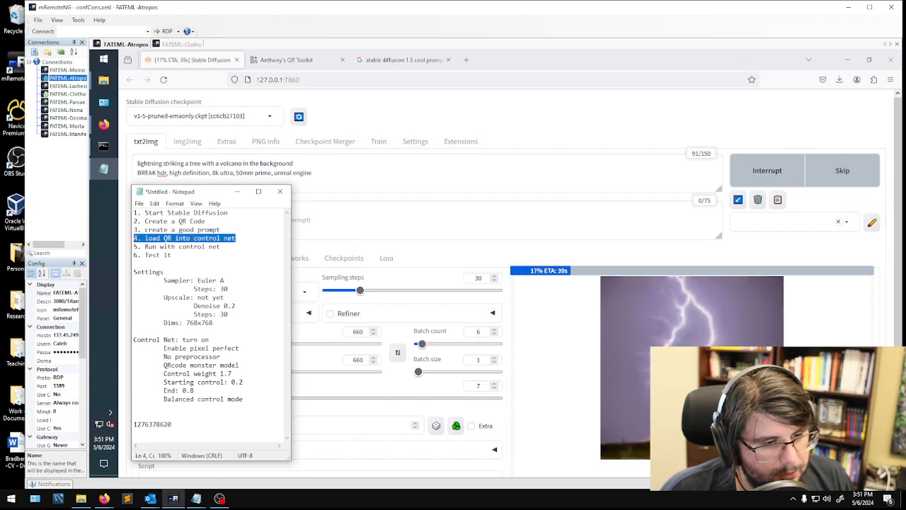
left_click(438, 199)
scroll(266, 367, "down", 2)
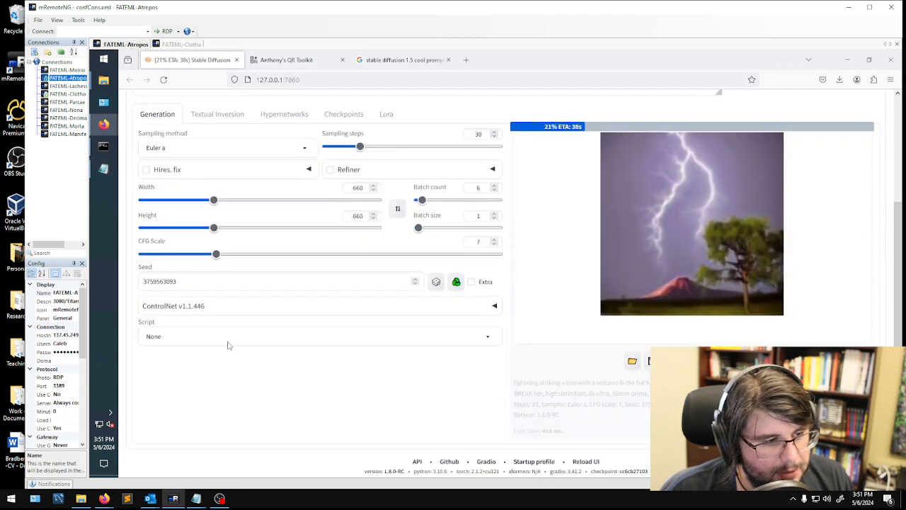
left_click(490, 314)
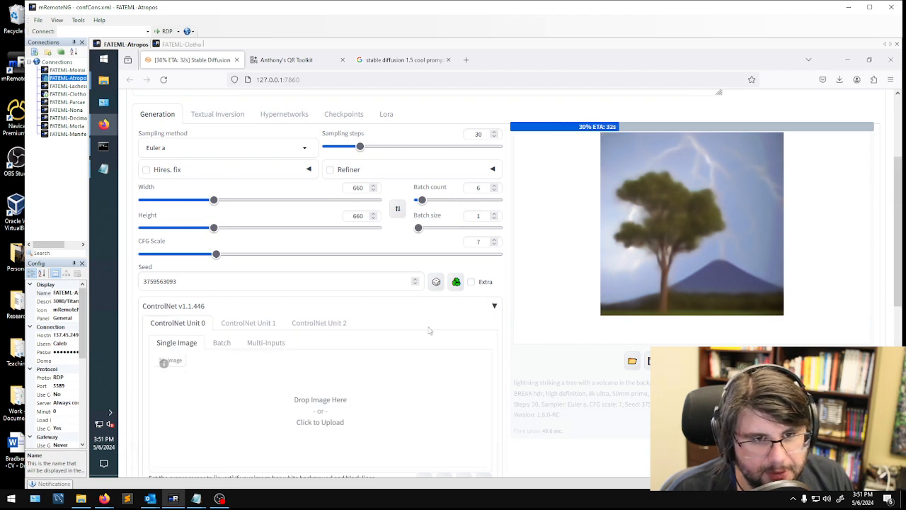
- Interrupt the running generation and set the batch count to 1, closing the enlarged image preview
scroll(499, 312, "up", 1)
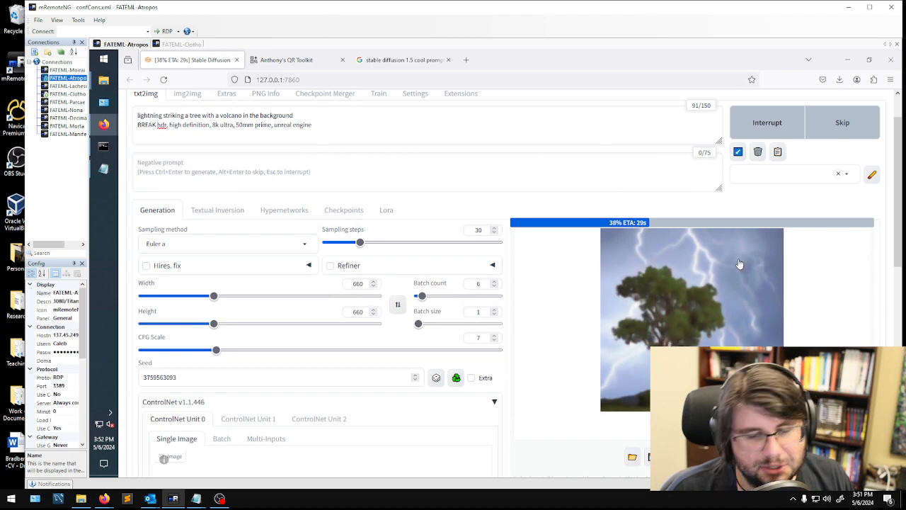
left_click(761, 123)
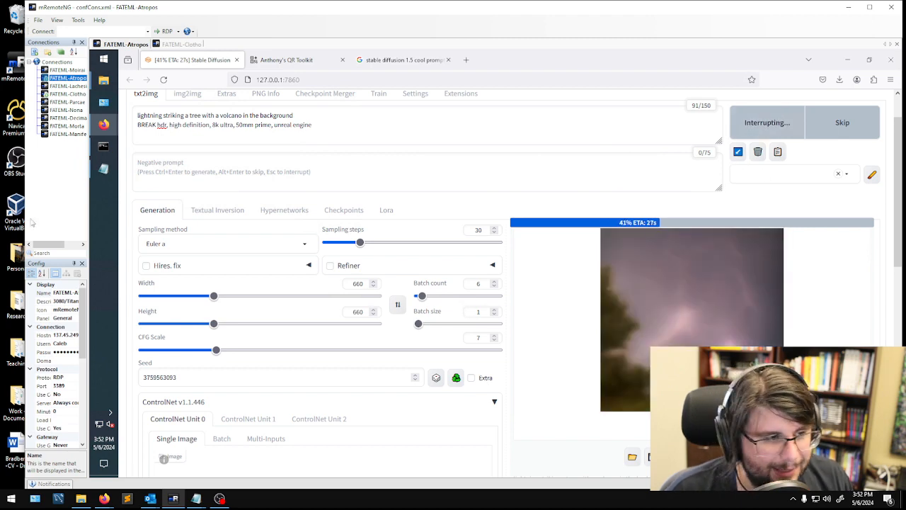
scroll(329, 283, "down", 2)
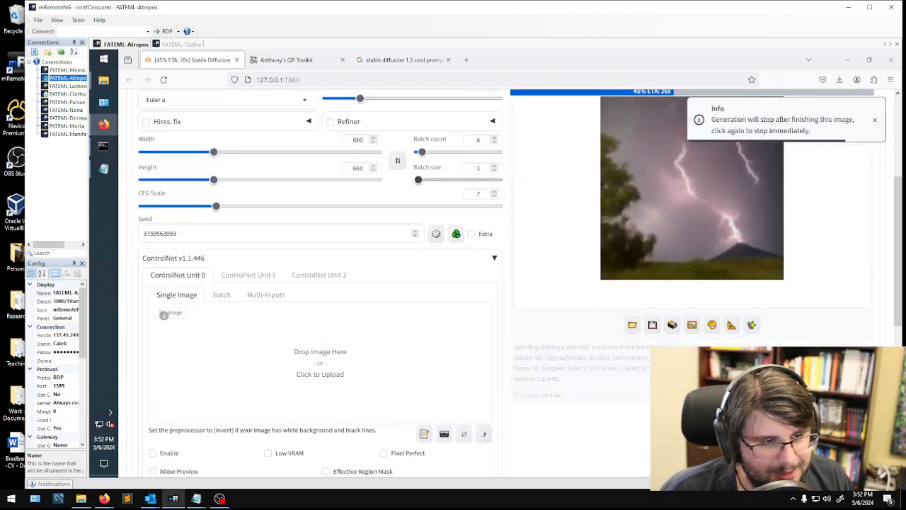
double_click(479, 140)
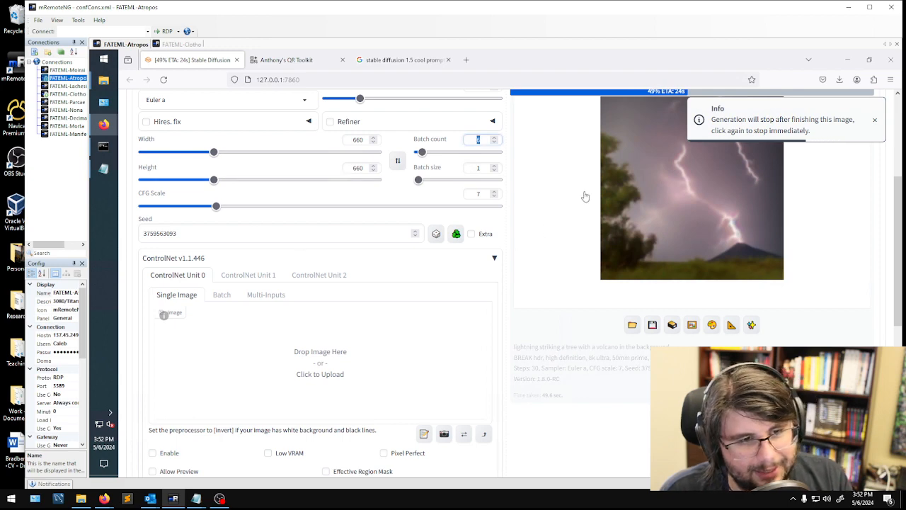
type("1")
left_click(560, 230)
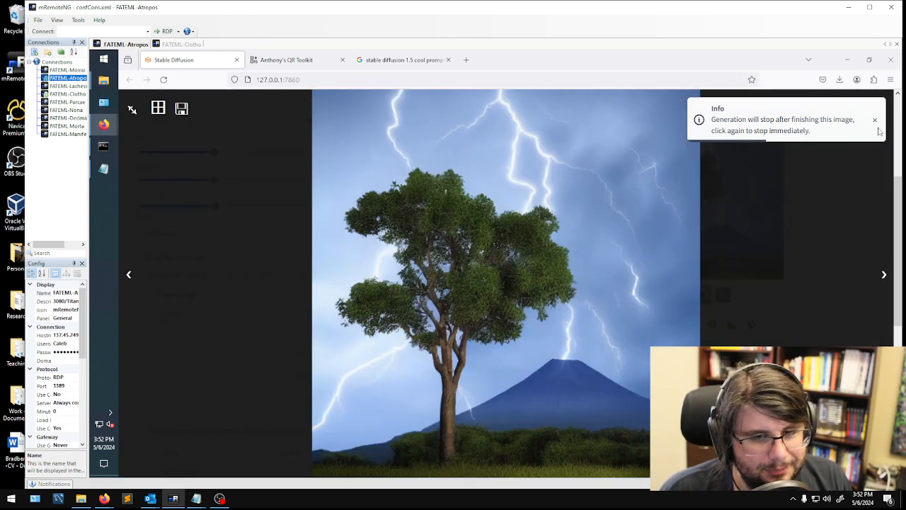
left_click(214, 427)
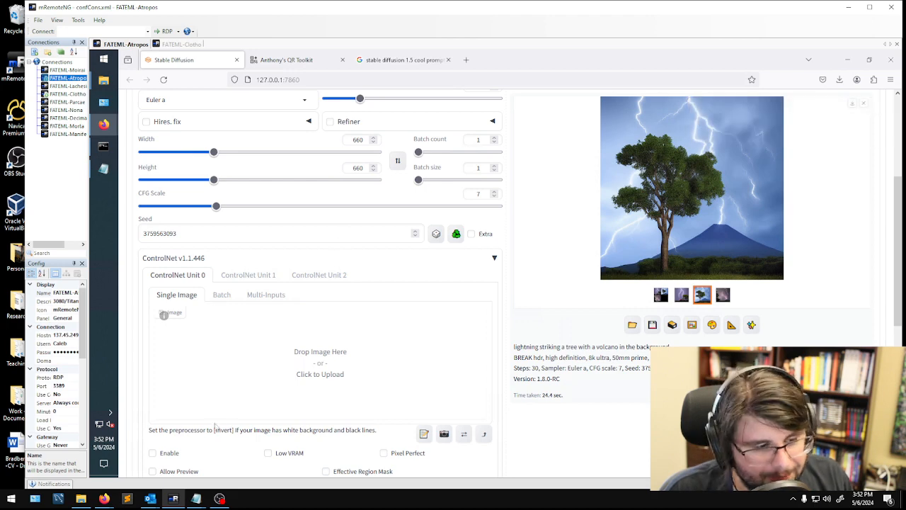
- Load the QR code image as the single image of ControlNet Unit 0
left_click(322, 356)
double_click(444, 129)
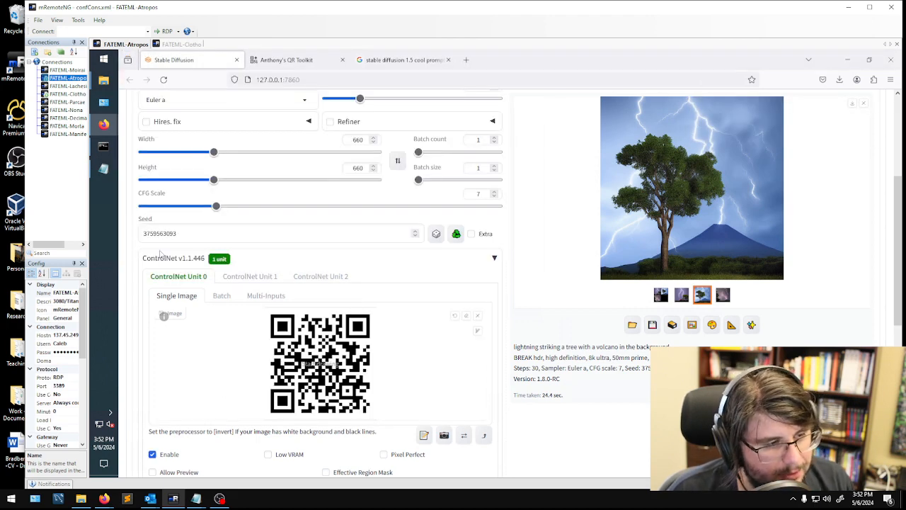
scroll(151, 401, "down", 2)
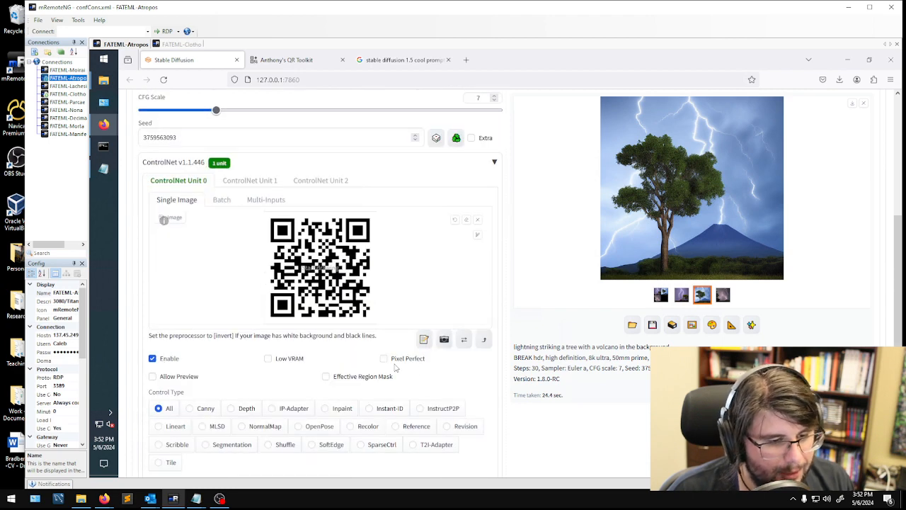
- Enable Pixel Perfect and select control_v1p_sd15_qrcode_monster as the ControlNet model for Unit 0
scroll(396, 332, "down", 3)
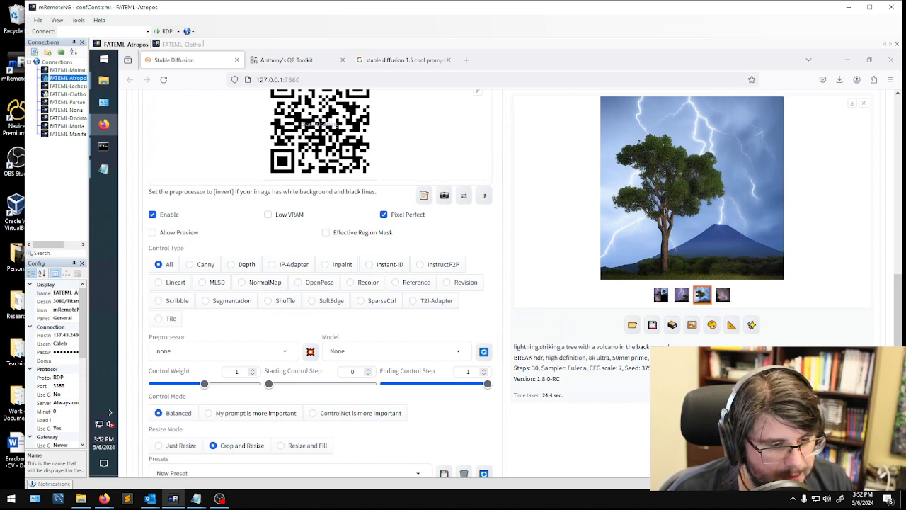
left_click(396, 351)
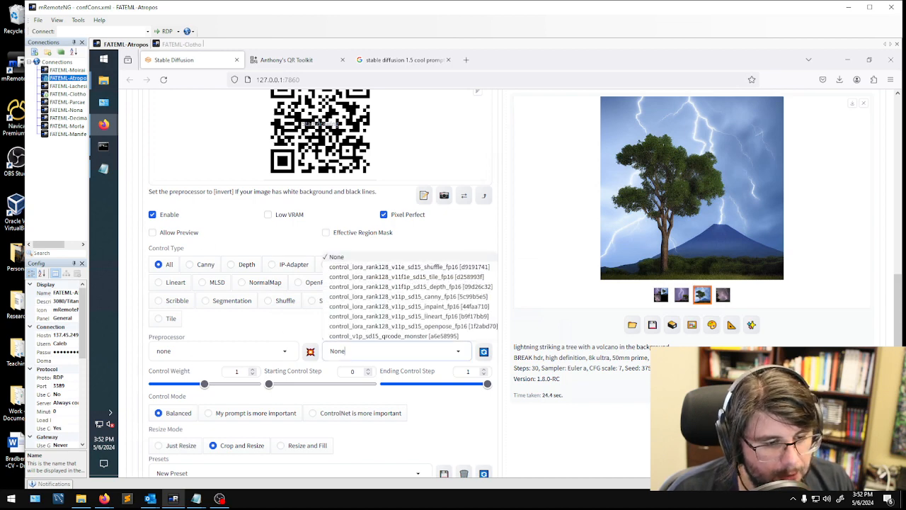
left_click(425, 336)
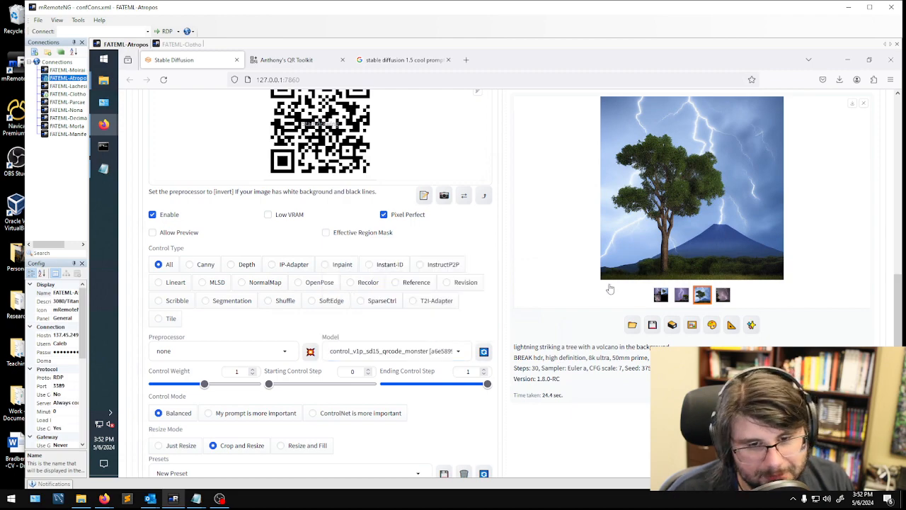
scroll(540, 309, "up", 7)
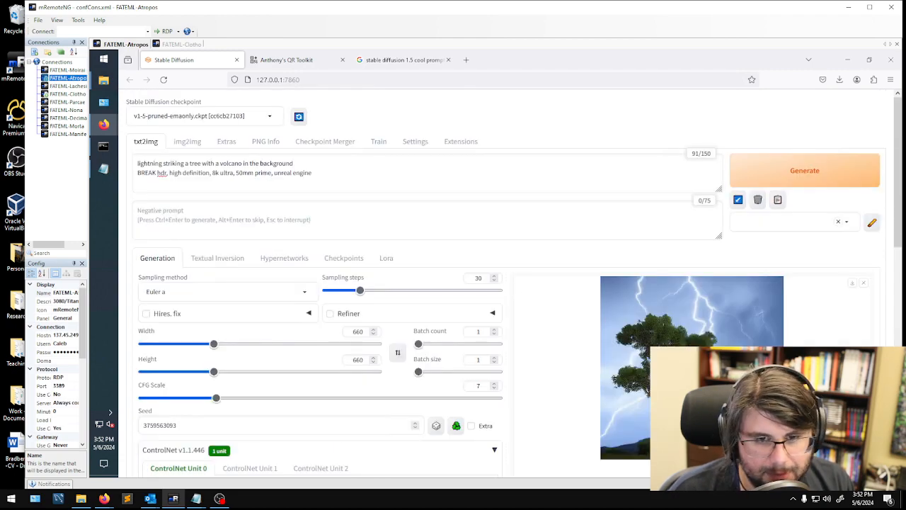
scroll(643, 322, "down", 3)
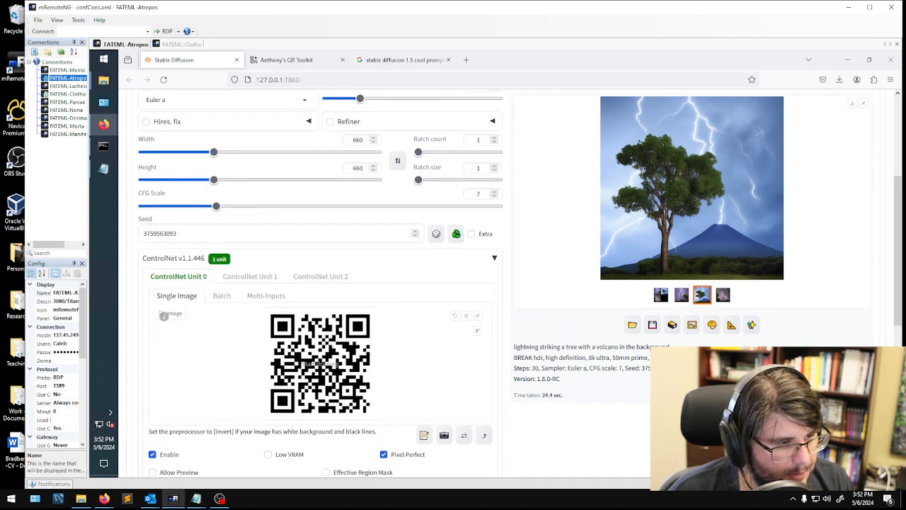
scroll(276, 230, "up", 2)
left_click(179, 329)
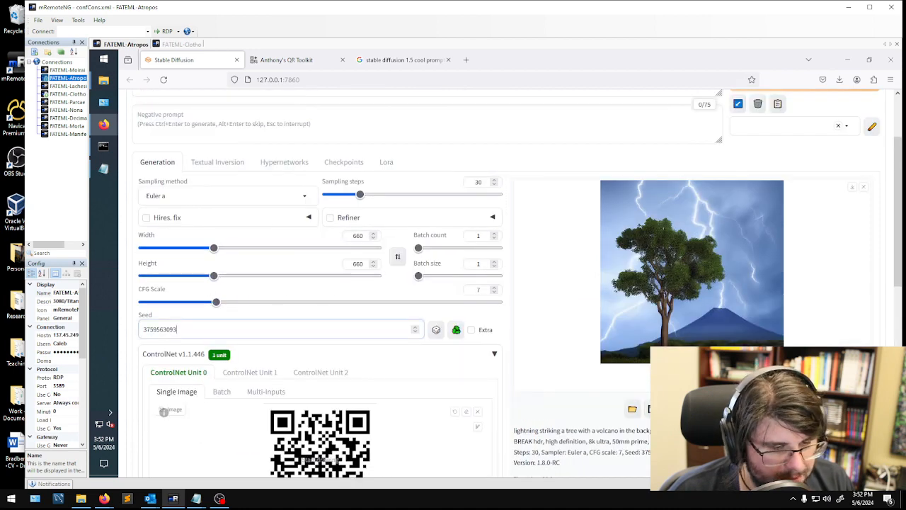
scroll(809, 179, "up", 2)
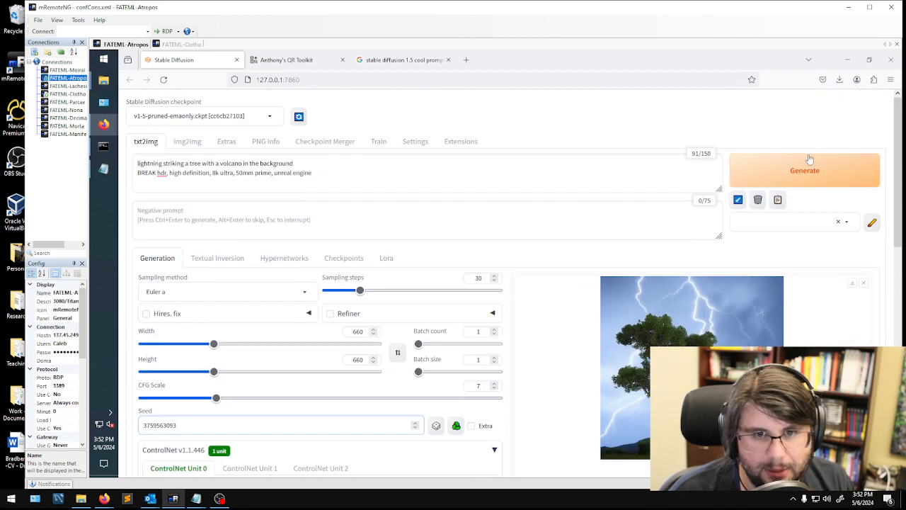
left_click(799, 171)
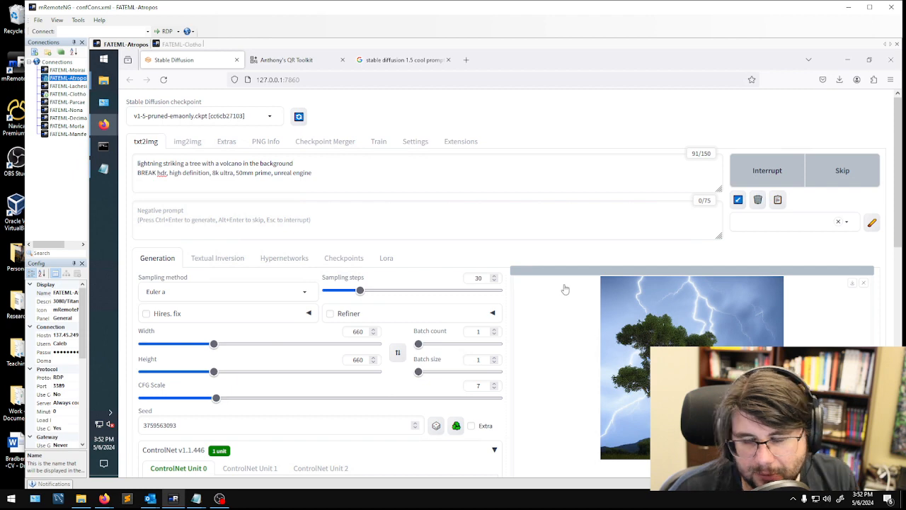
- Compare the earlier lightning images and the seeds in their file names in the 2024-05-06 output folder
mouse_move(104, 80)
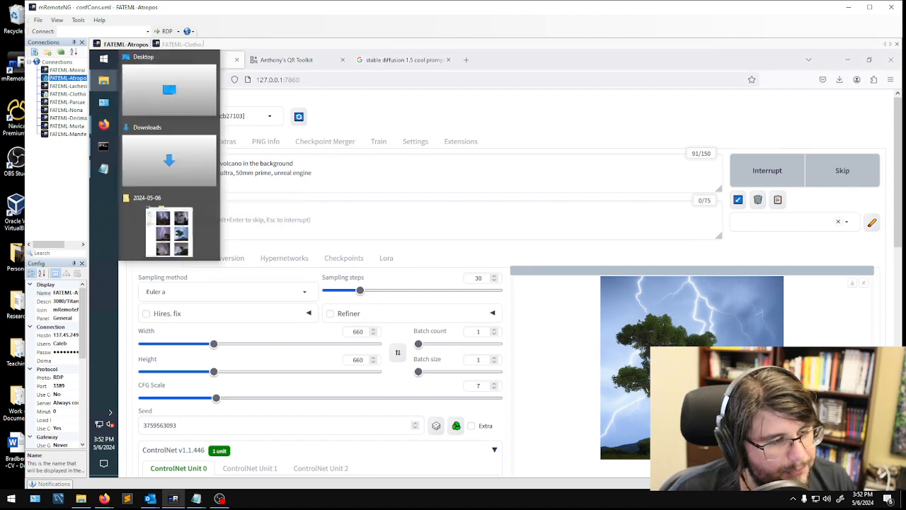
left_click(190, 231)
scroll(414, 283, "down", 3)
left_click(413, 283)
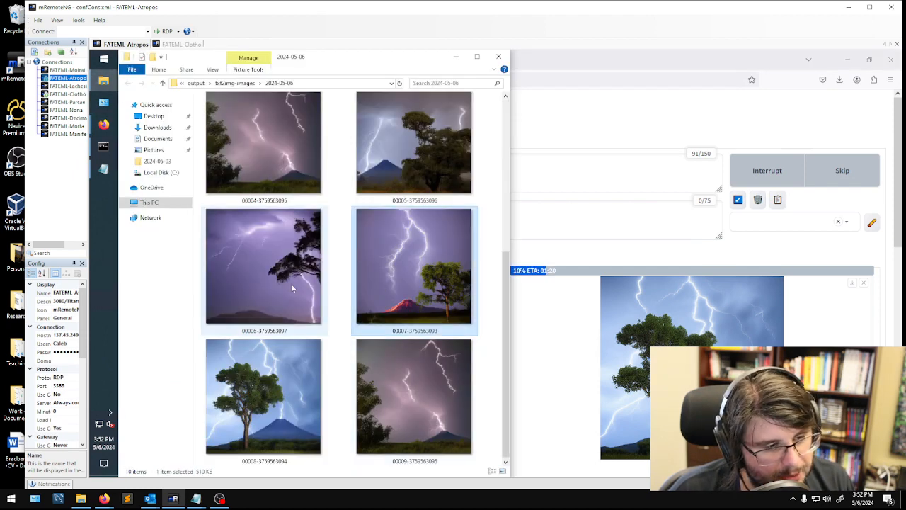
left_click(305, 377)
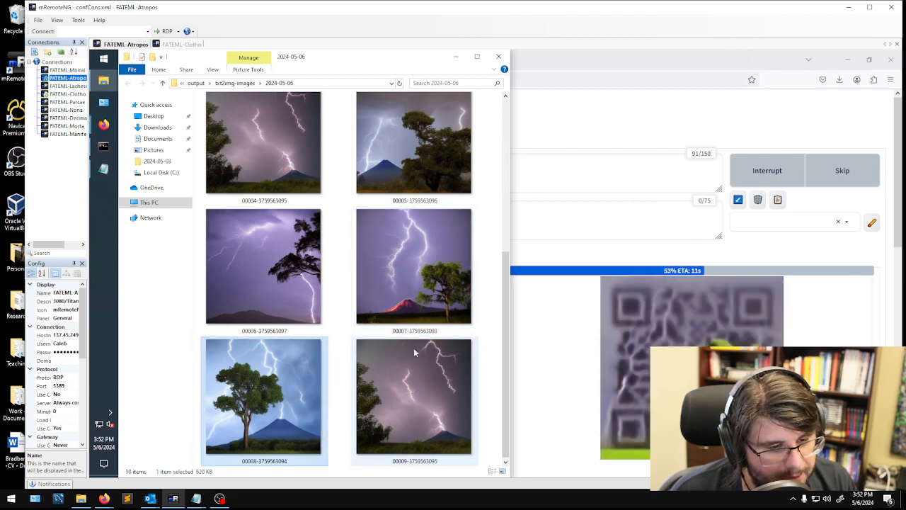
left_click(437, 328)
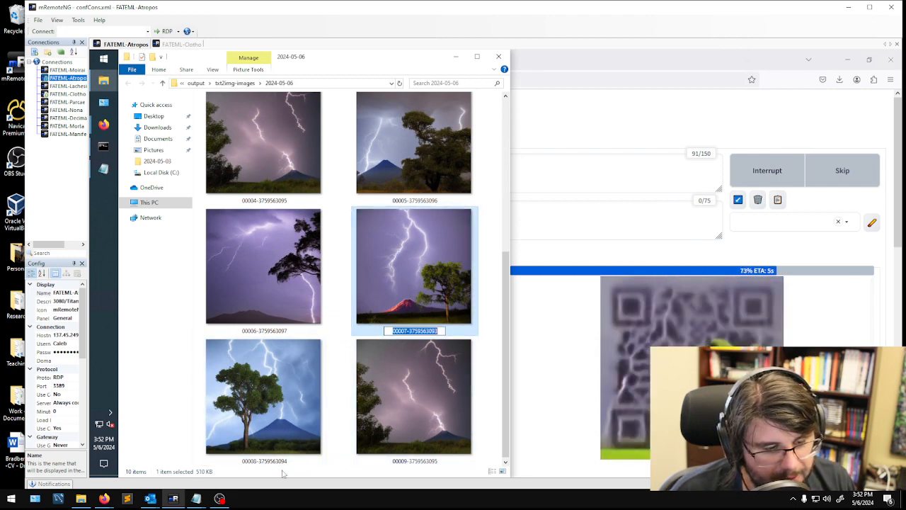
left_click(289, 462)
left_click(434, 464)
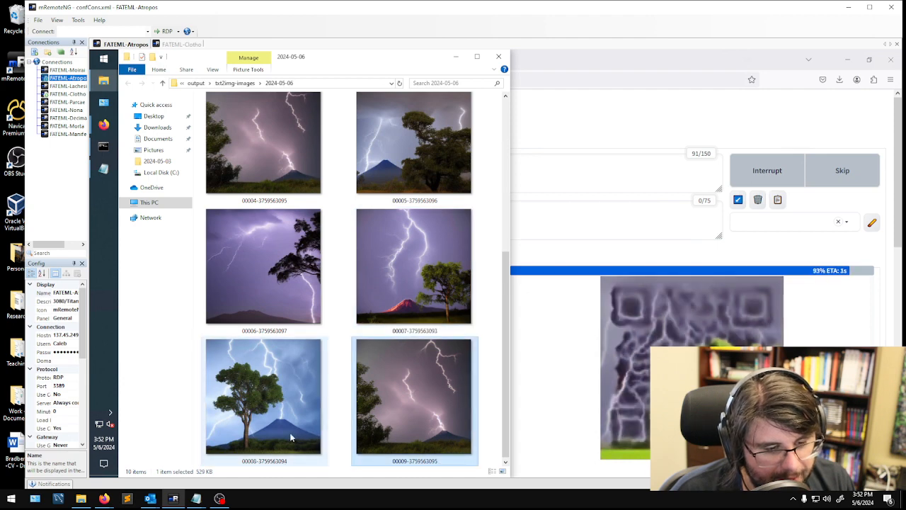
left_click(292, 436)
left_click(360, 423)
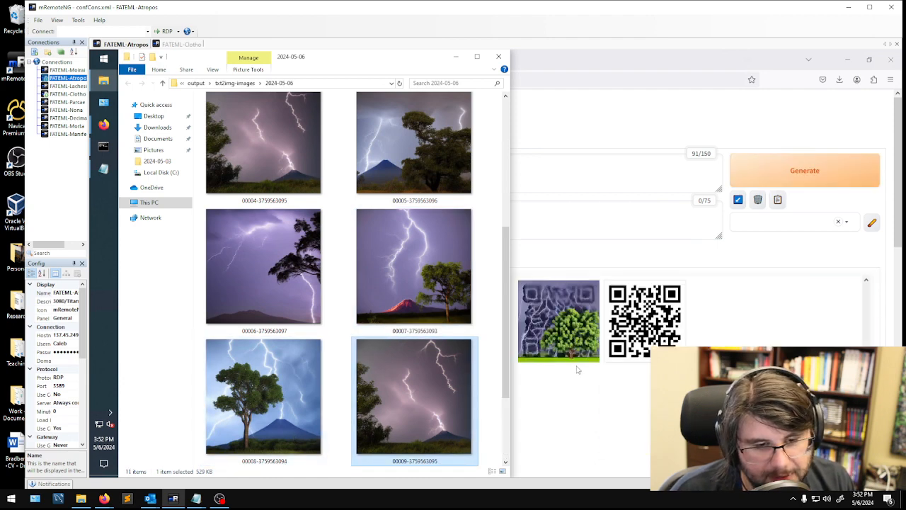
- Return to Stable Diffusion, examine the generated lightning and tree image enlarged, and compare it with the QR code in the gallery
left_click(561, 336)
left_click(563, 341)
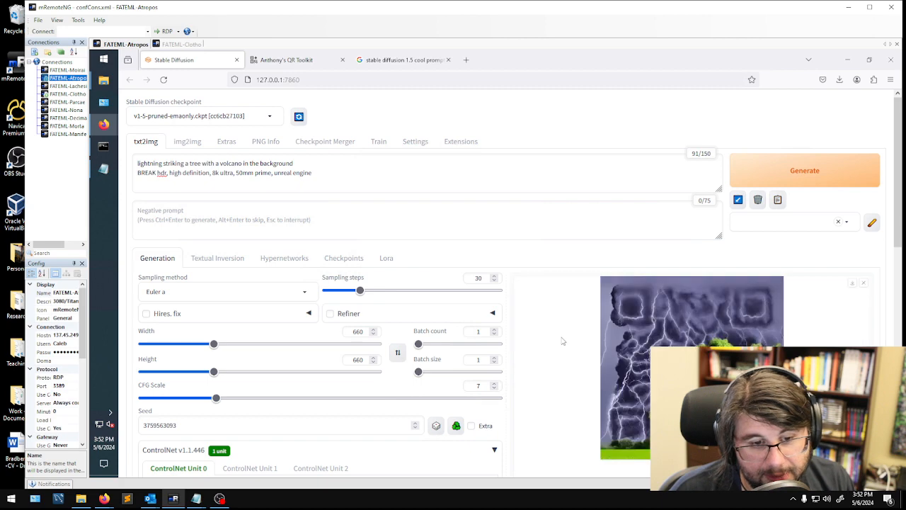
scroll(614, 403, "down", 1)
left_click(706, 291)
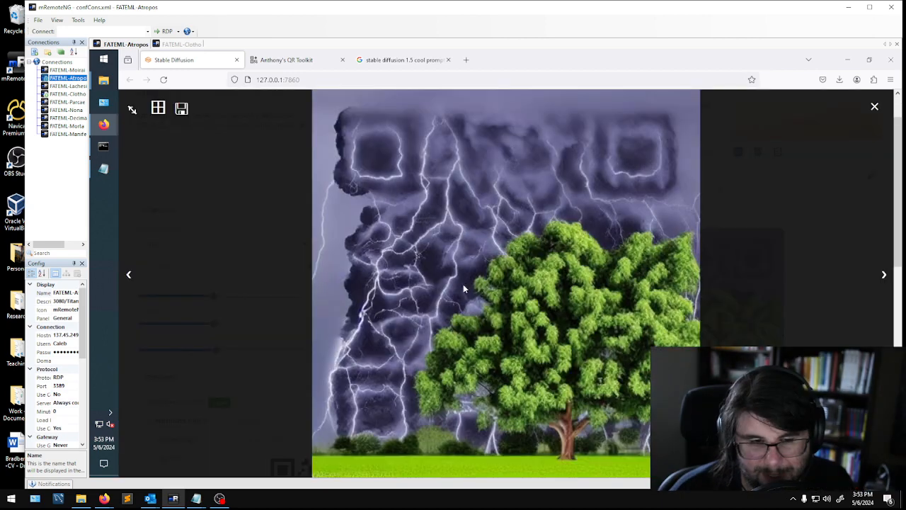
left_click(874, 106)
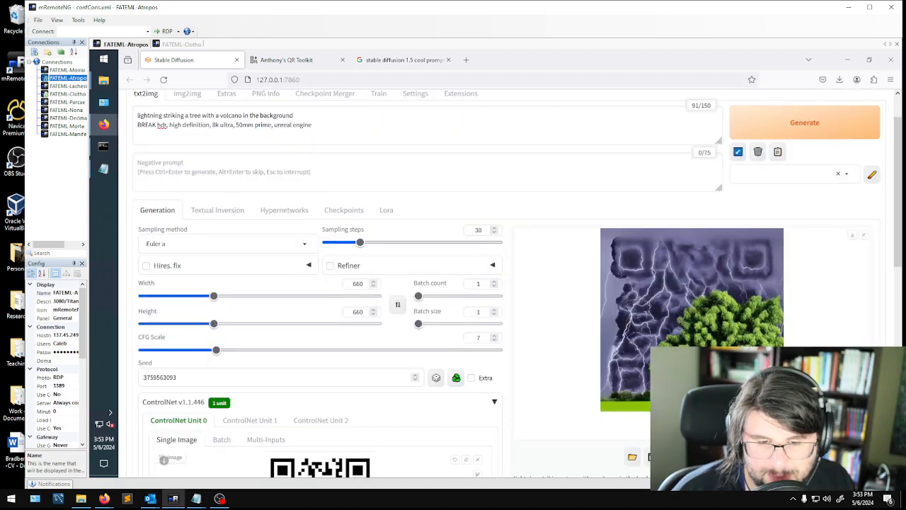
left_click(707, 425)
left_click(677, 426)
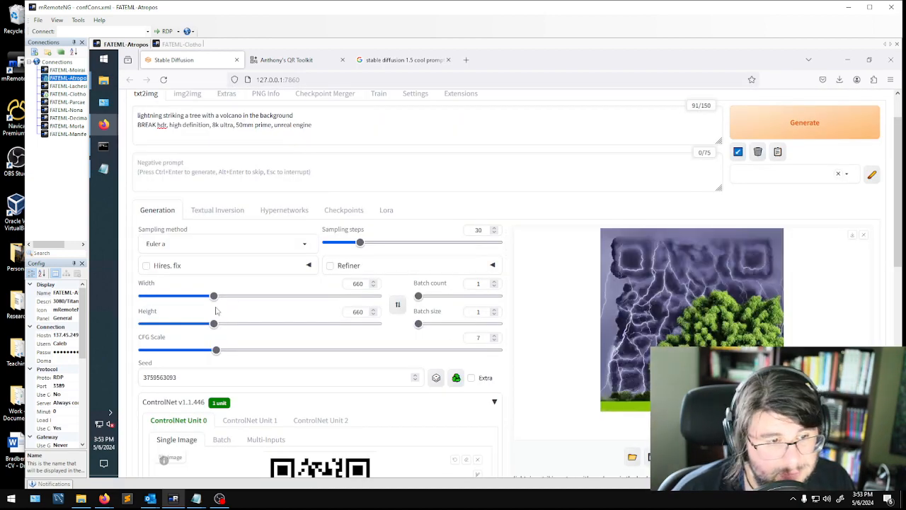
- Review the generation and ControlNet settings against the enlarged lightning and tree image, closing the preview
scroll(382, 255, "up", 2)
scroll(375, 213, "down", 5)
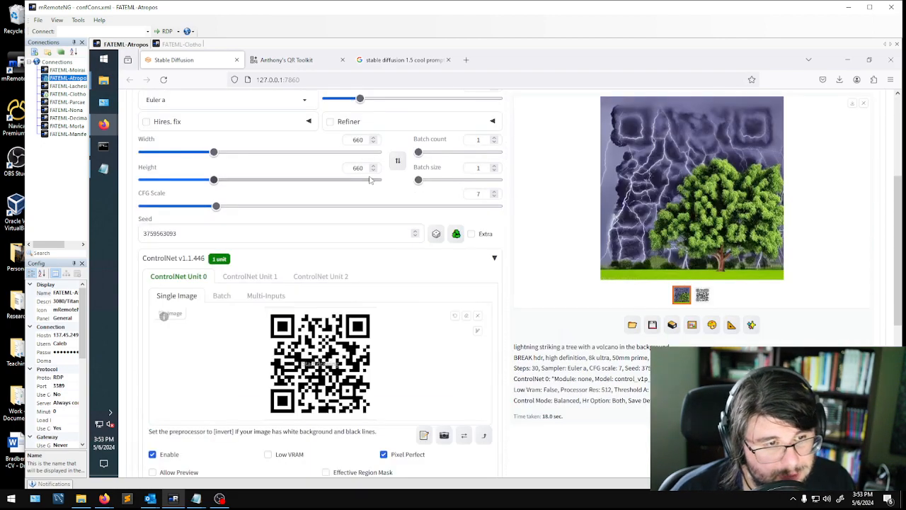
scroll(569, 301, "down", 3)
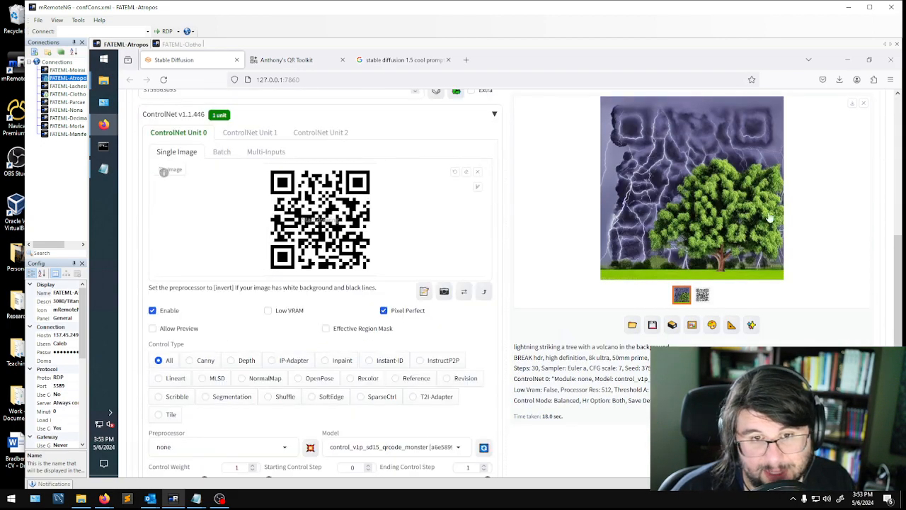
scroll(743, 227, "up", 4)
left_click(654, 268)
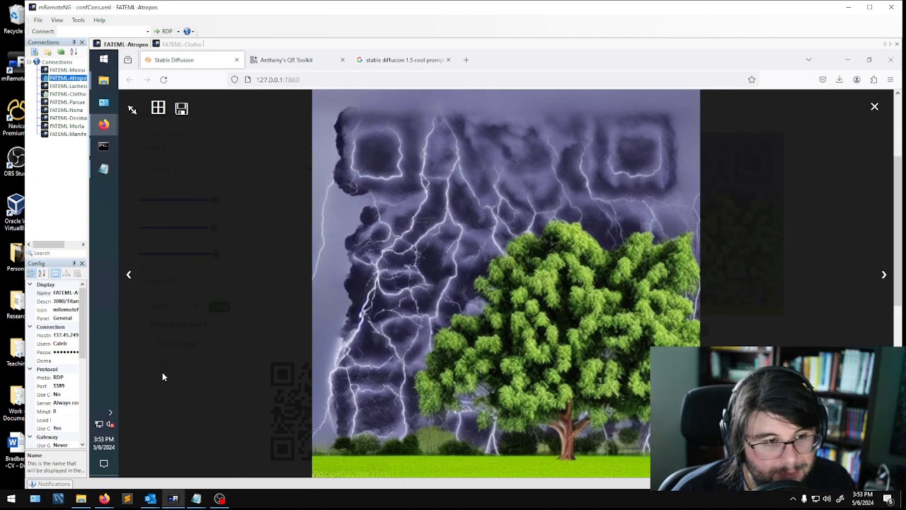
left_click(249, 411)
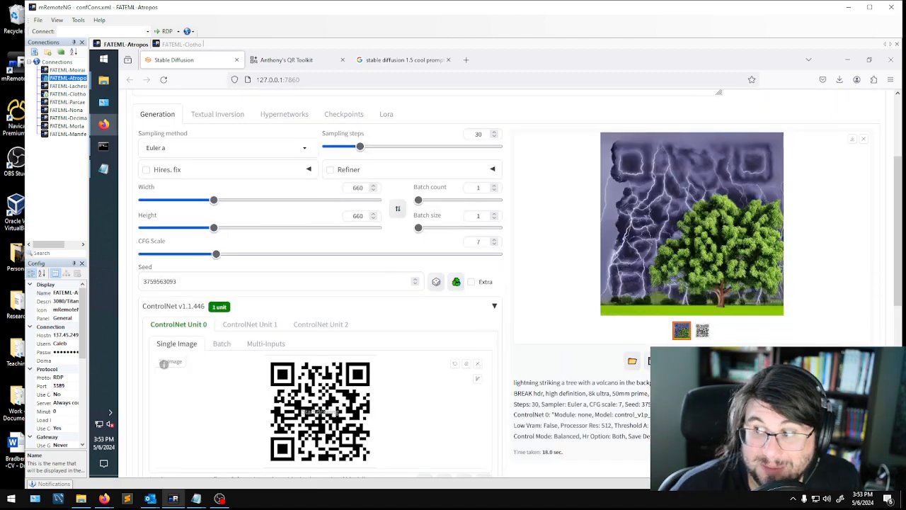
- Read the sampler, upscale, dimension and Control Net settings in the Notepad notes, down to the control weight
scroll(399, 311, "down", 6)
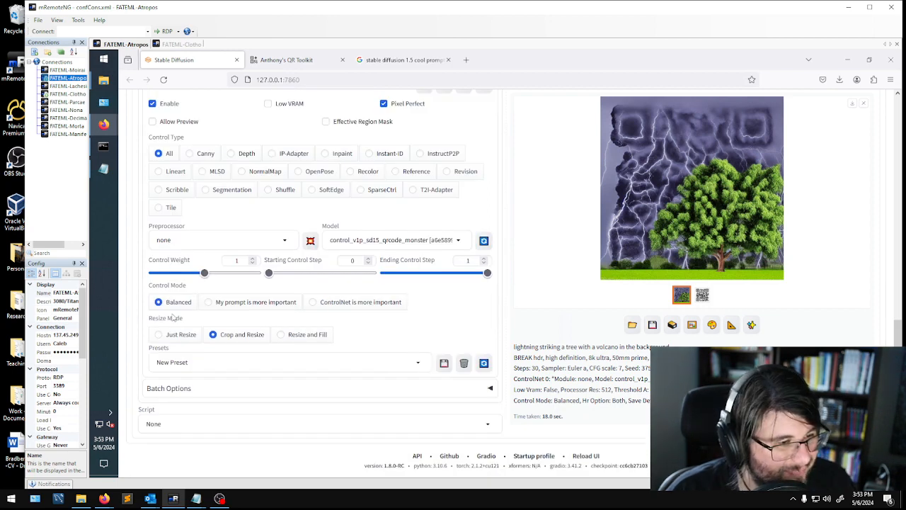
left_click(104, 168)
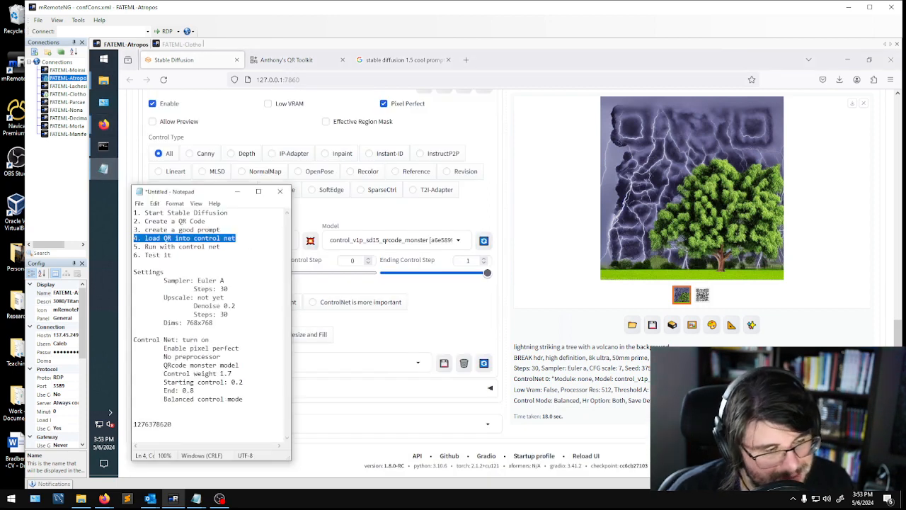
left_click_drag(198, 281, 227, 289)
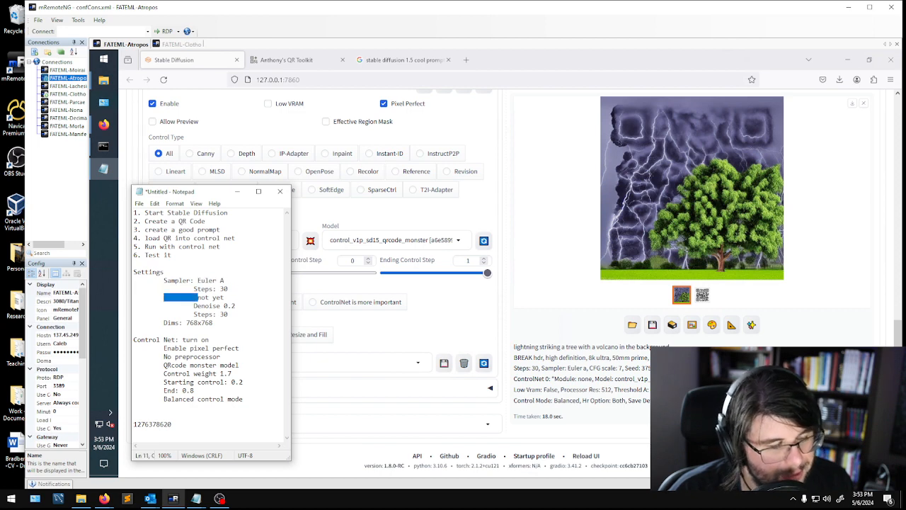
left_click_drag(164, 297, 235, 306)
left_click_drag(163, 314, 213, 323)
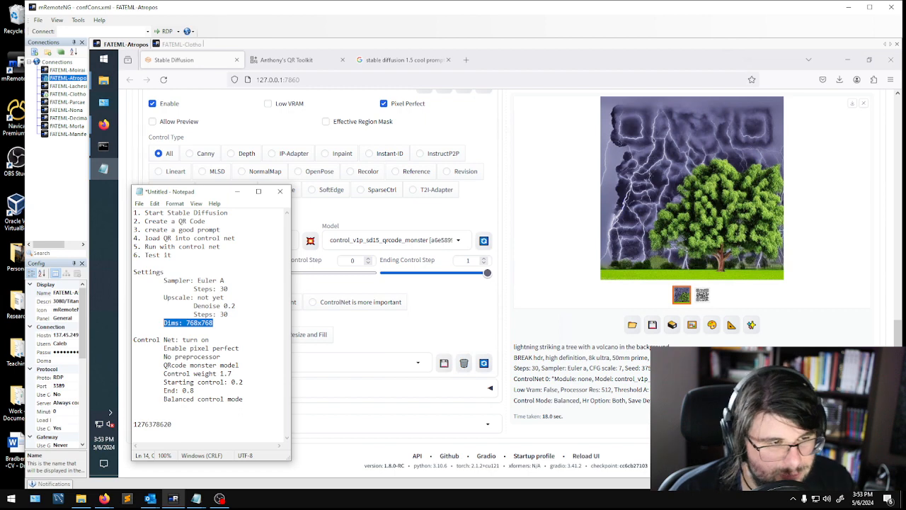
left_click(240, 348)
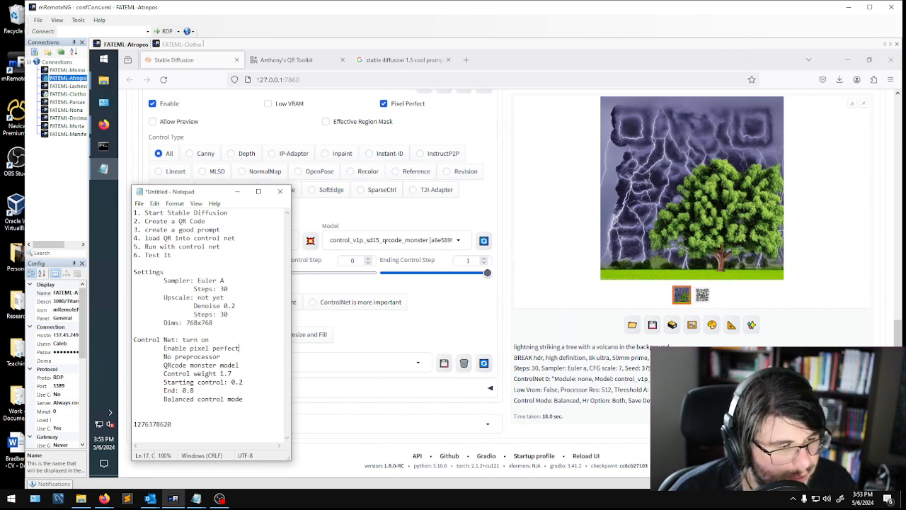
left_click_drag(135, 356, 232, 373)
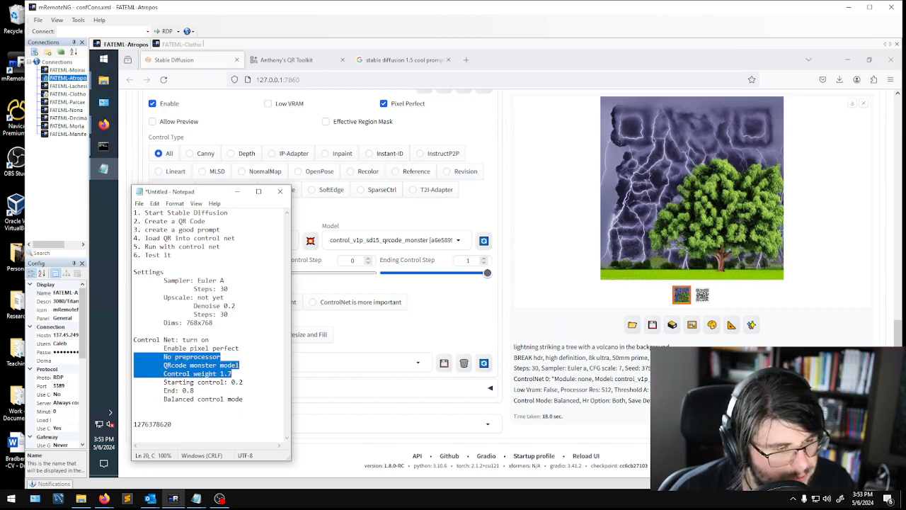
- Set the ControlNet Unit 0 control weight to 1.7
left_click(427, 280)
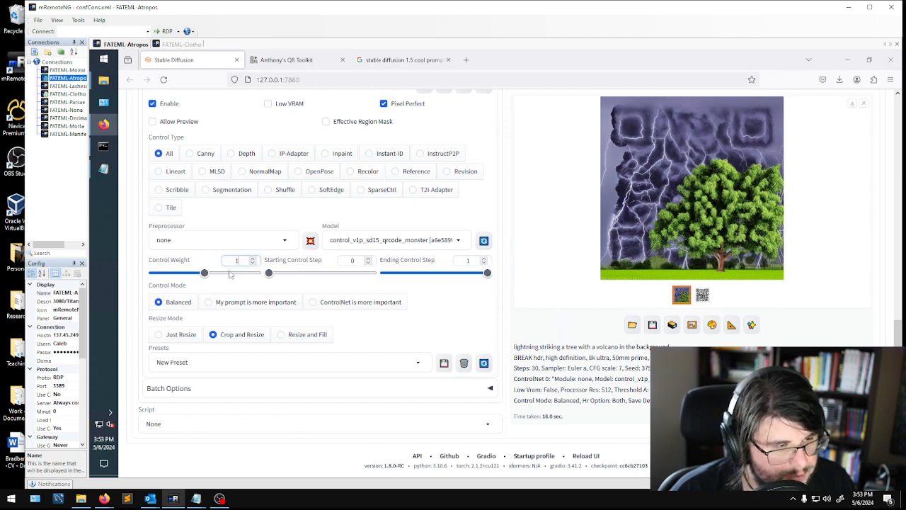
left_click(254, 259)
left_click(255, 259)
left_click(254, 259)
left_click(254, 259)
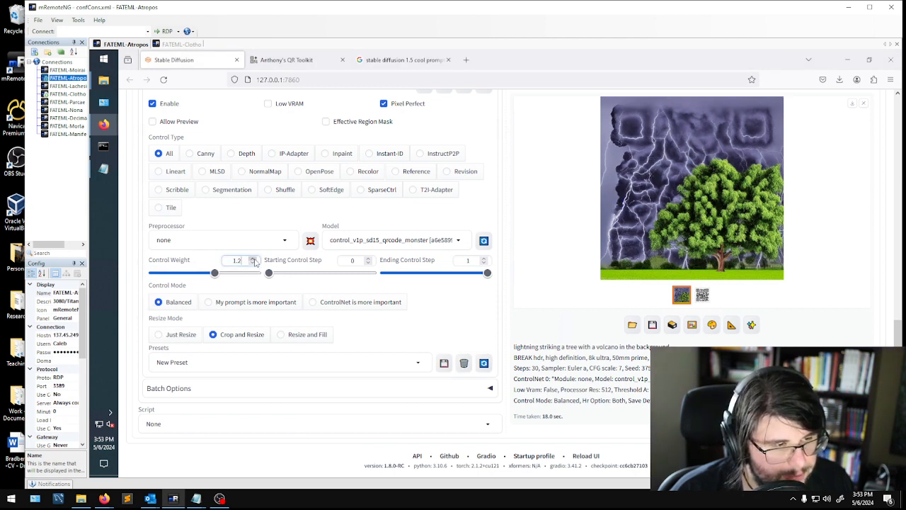
left_click(254, 259)
left_click(254, 259)
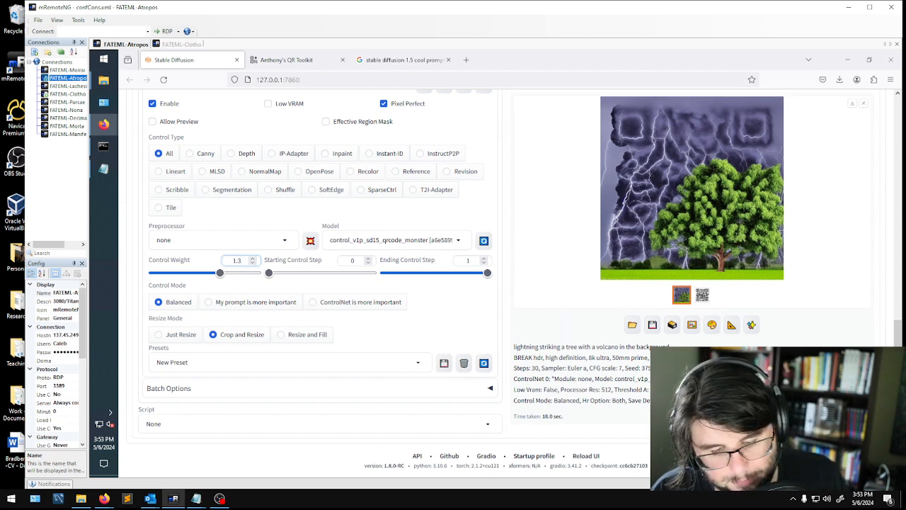
key("BackSpace")
type("7")
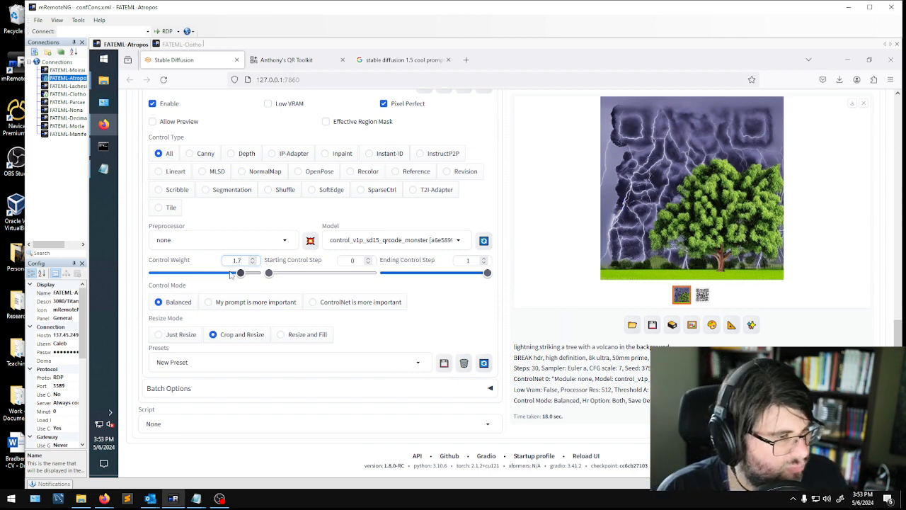
- Set the ControlNet Unit 0 starting control step to 0.2 and the ending control step to 0.8
left_click(352, 260)
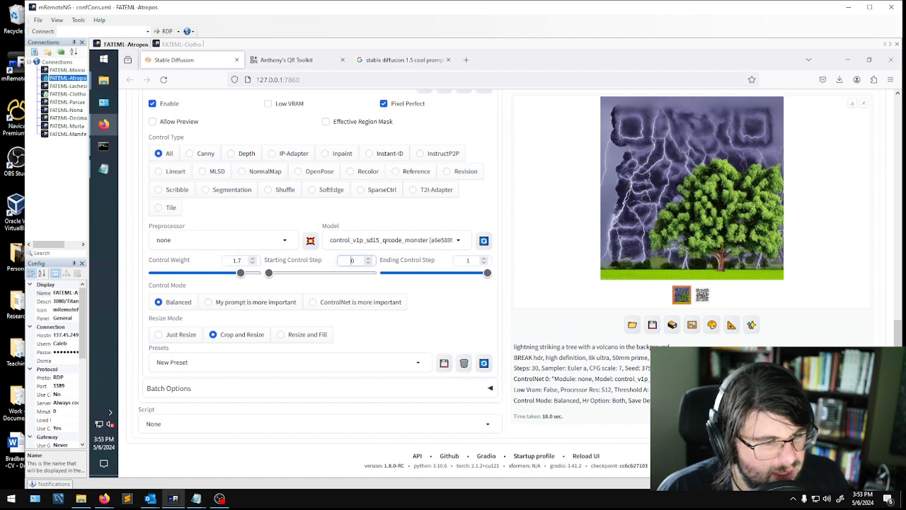
type(".2")
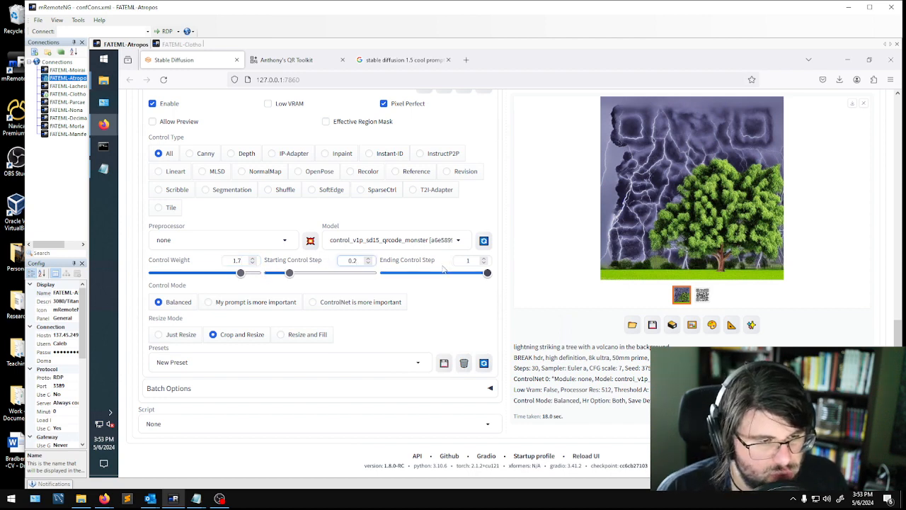
key("Tab")
type("0.8")
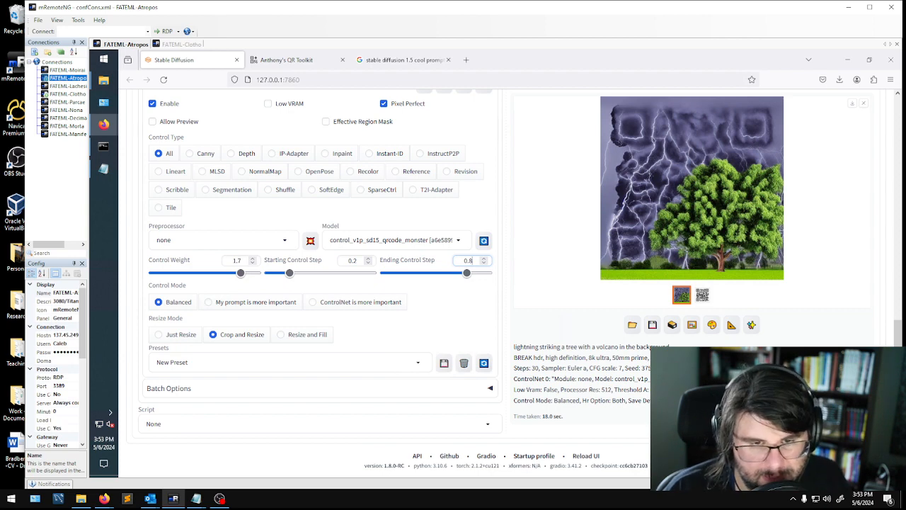
left_click(464, 296)
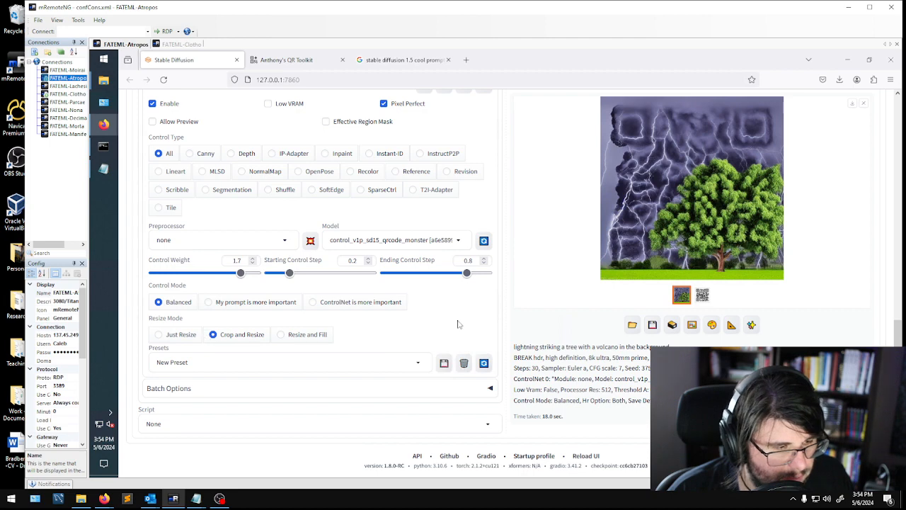
- Generate the image with the changed ControlNet weight and step range, and examine the result enlarged
scroll(552, 263, "up", 7)
left_click(794, 177)
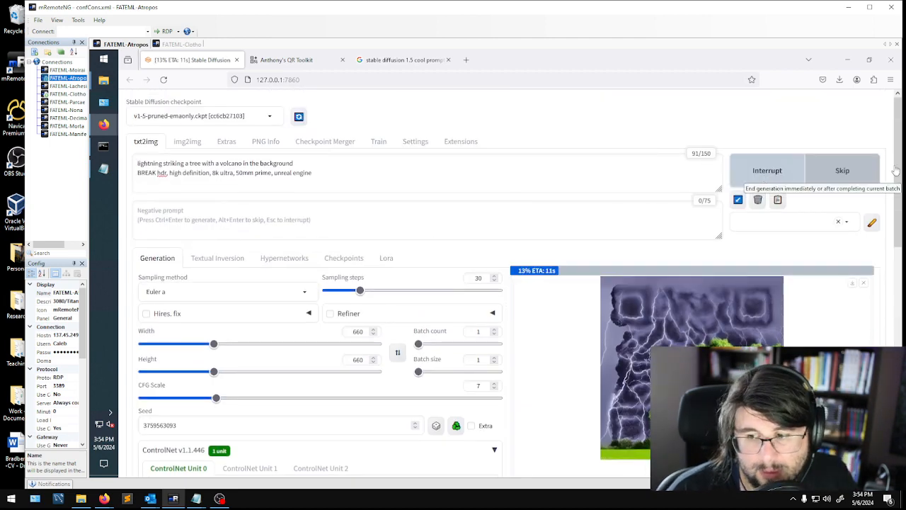
left_click(759, 320)
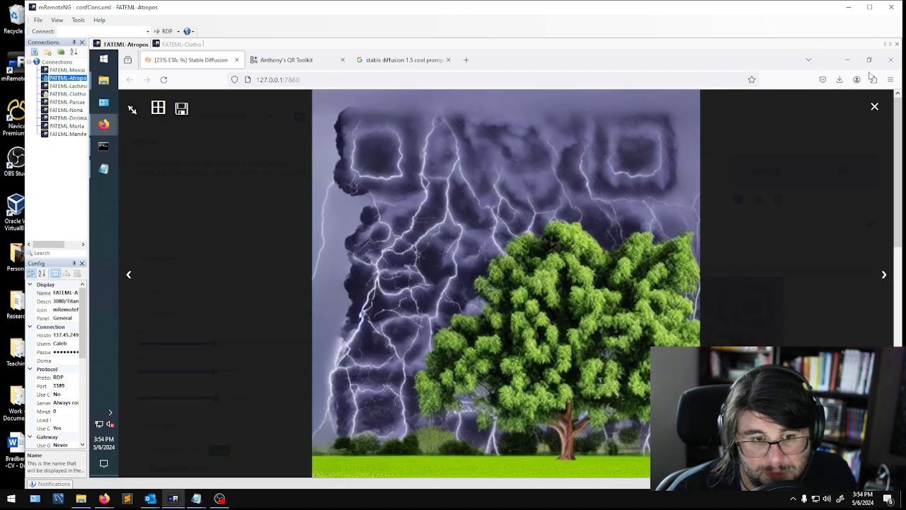
left_click(875, 107)
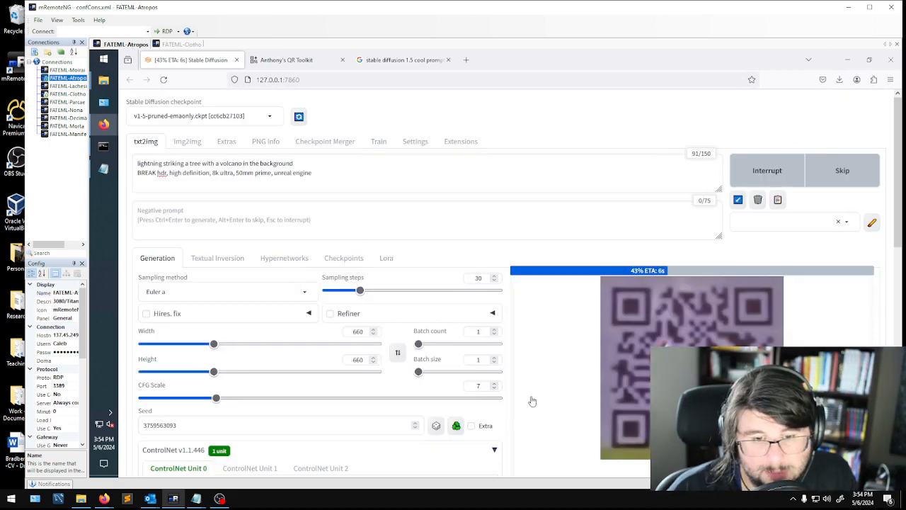
scroll(554, 373, "down", 2)
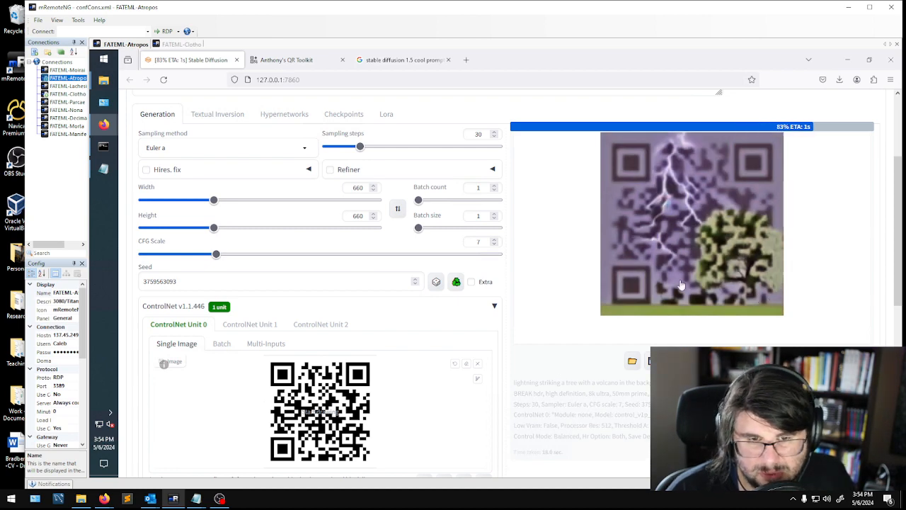
left_click(642, 214)
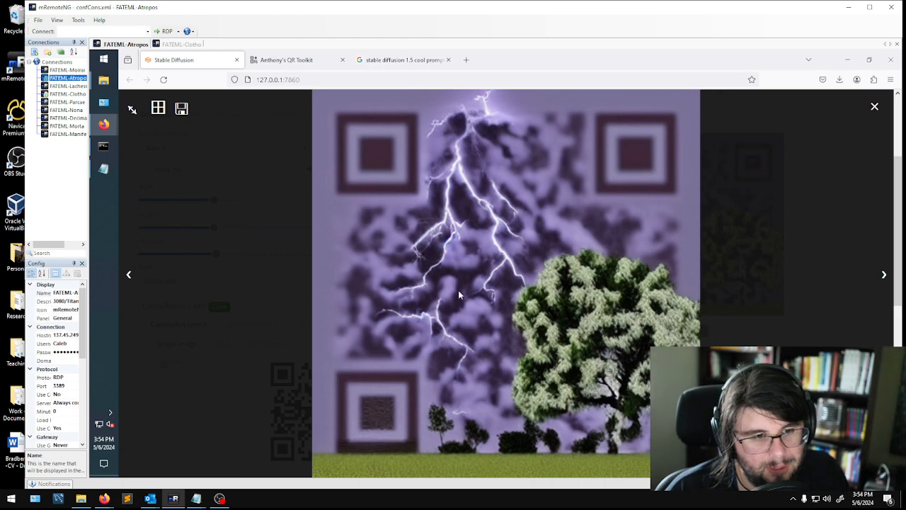
left_click(285, 370)
- Change the sampling method to DPM adaptive and generate the image again
scroll(283, 319, "up", 3)
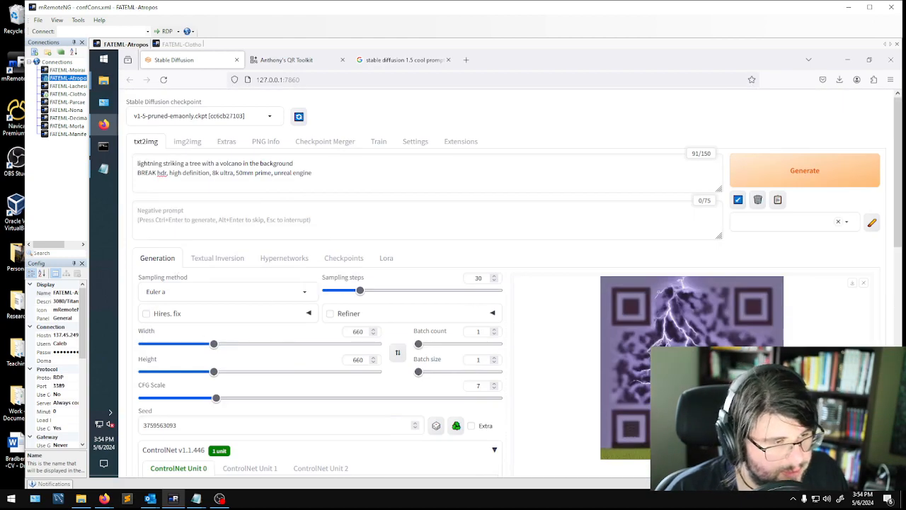
left_click(163, 291)
scroll(233, 248, "down", 2)
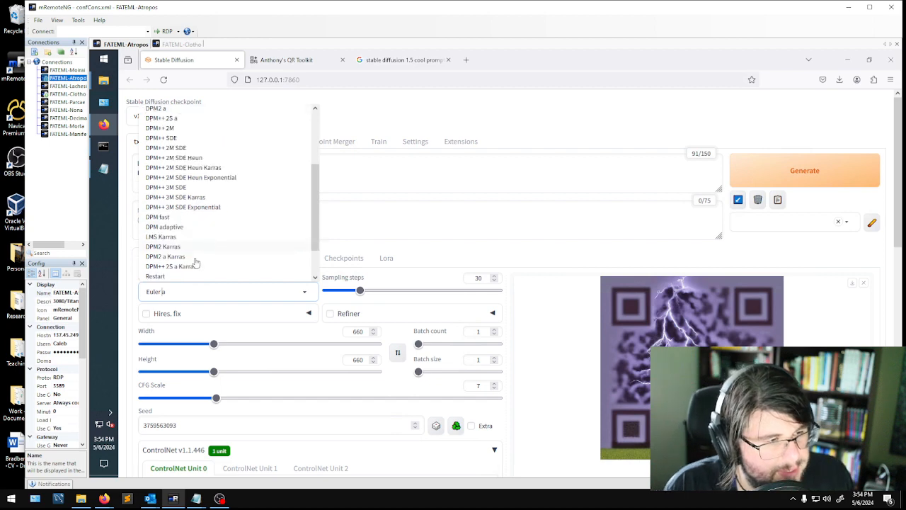
left_click(177, 227)
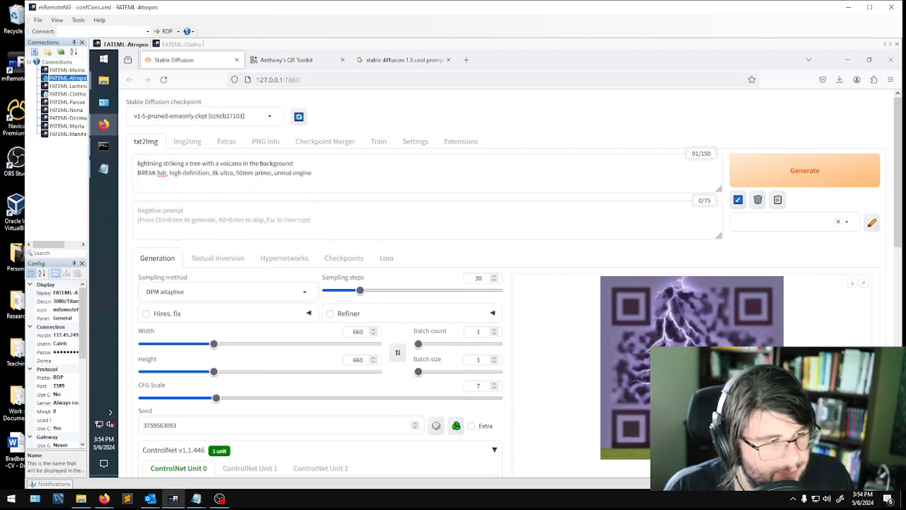
left_click(839, 169)
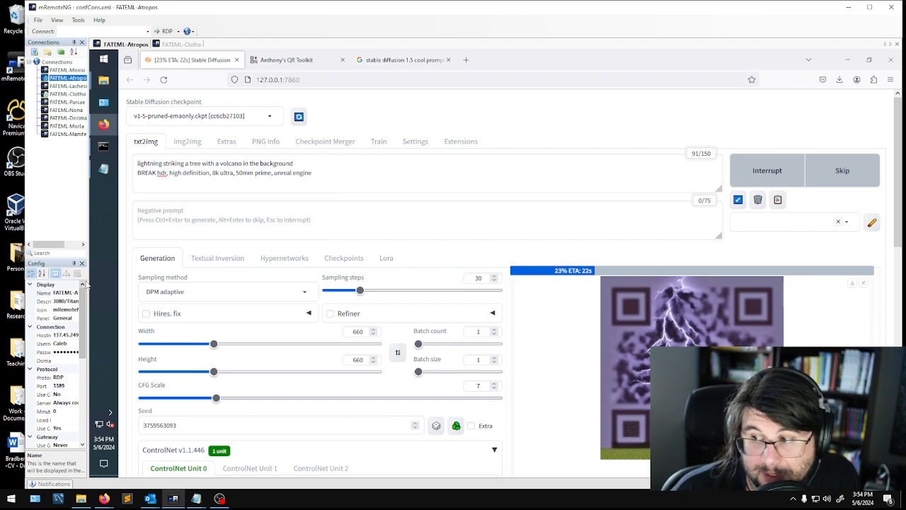
scroll(70, 354, "down", 1)
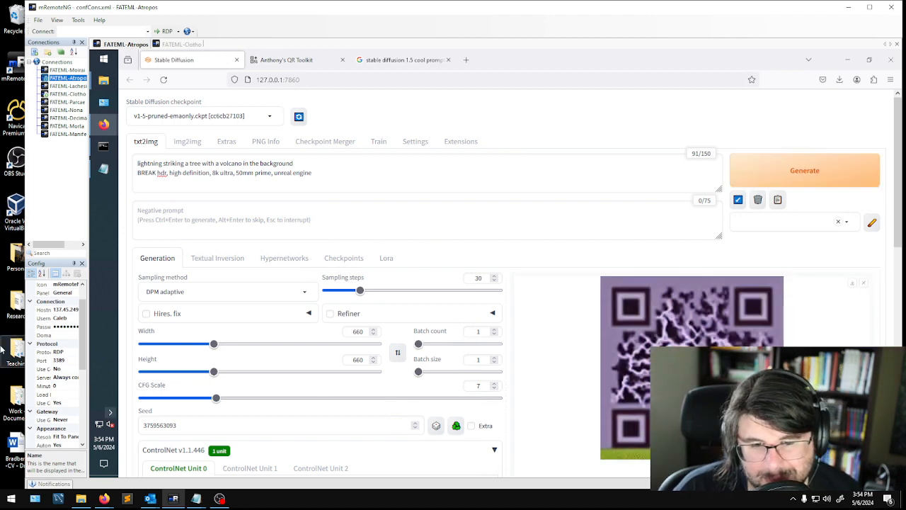
- Examine the DPM adaptive image enlarged, close the preview, and review the generation settings beside it
left_click(632, 292)
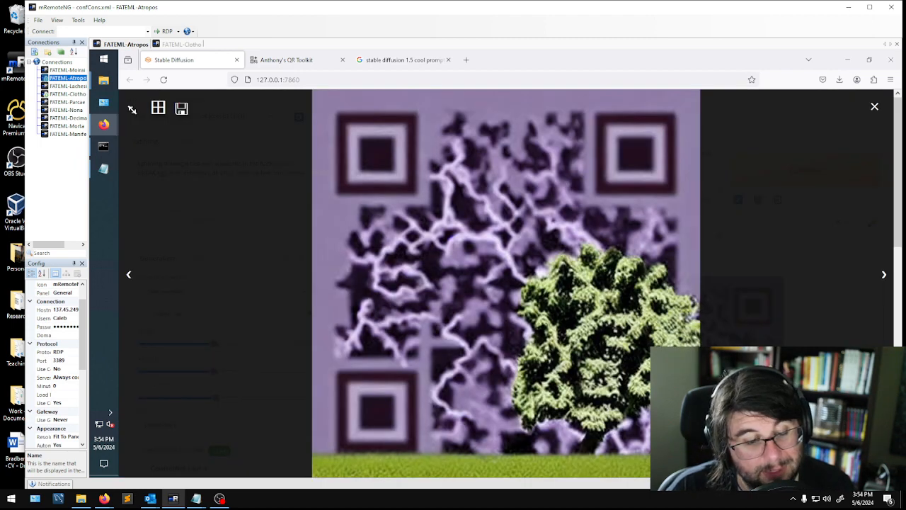
left_click(207, 272)
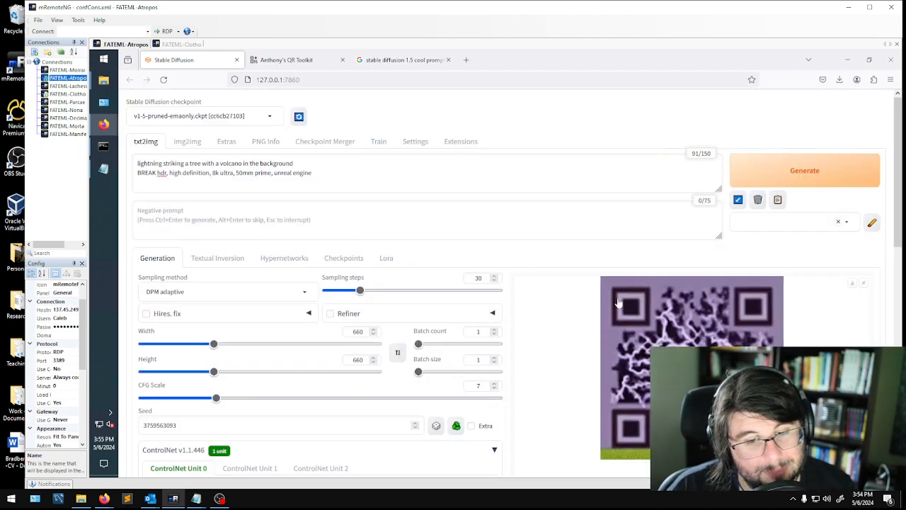
scroll(478, 318, "down", 2)
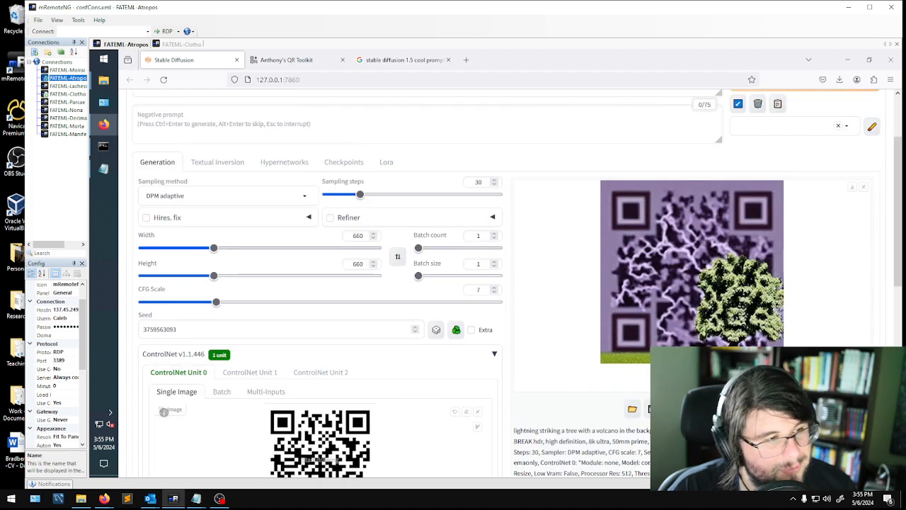
scroll(273, 283, "up", 1)
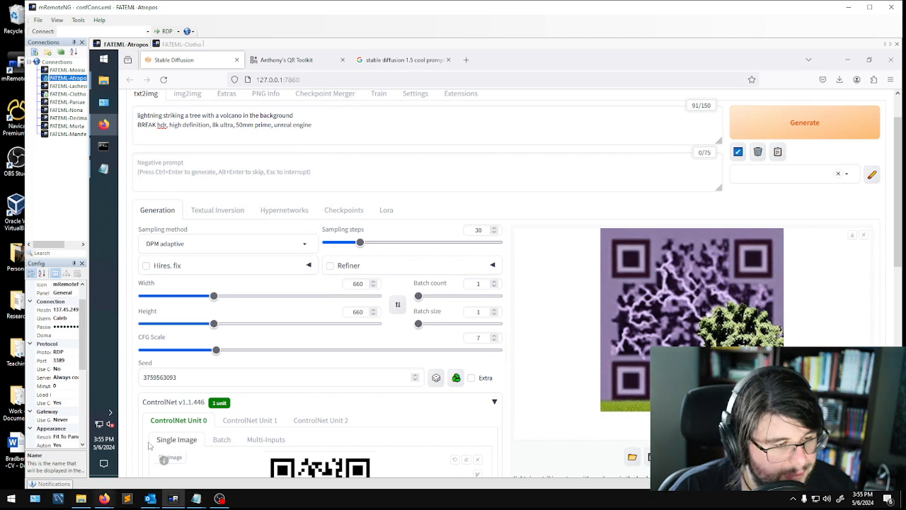
- Compare the QR images numbered 00010, 00011 and 00012 in the 2024-05-06 output folder, and return to Stable Diffusion
mouse_move(108, 85)
left_click(168, 230)
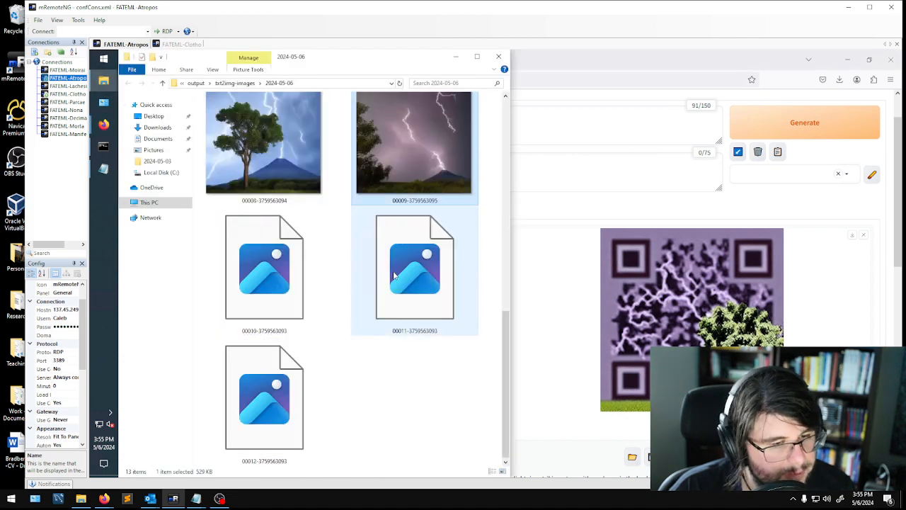
left_click(263, 276)
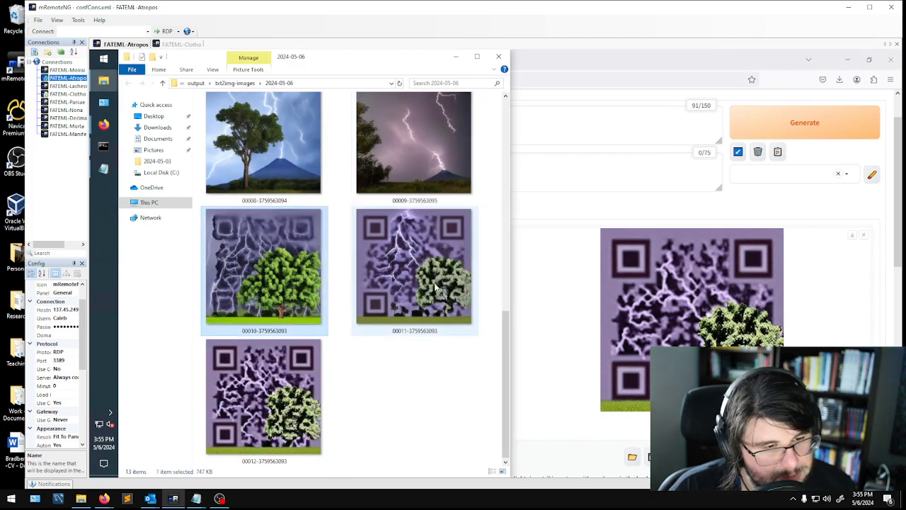
left_click(379, 281)
left_click(283, 313)
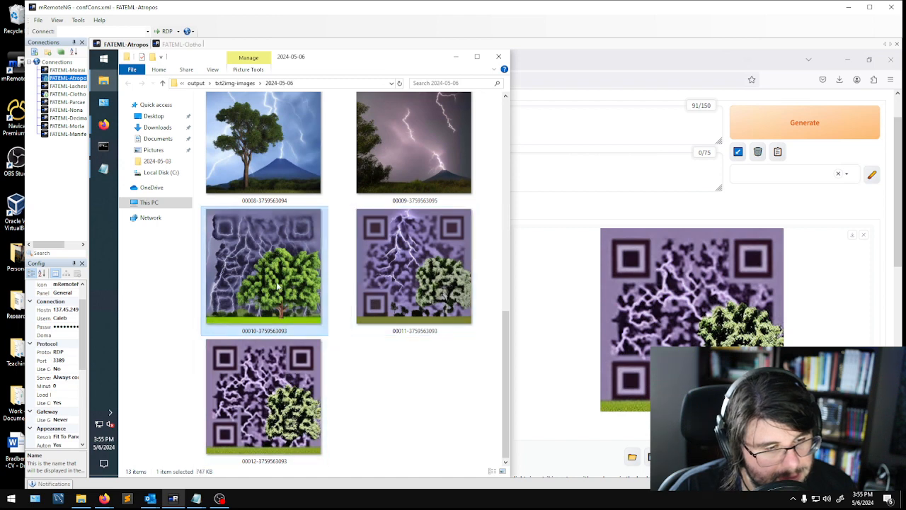
left_click(293, 426)
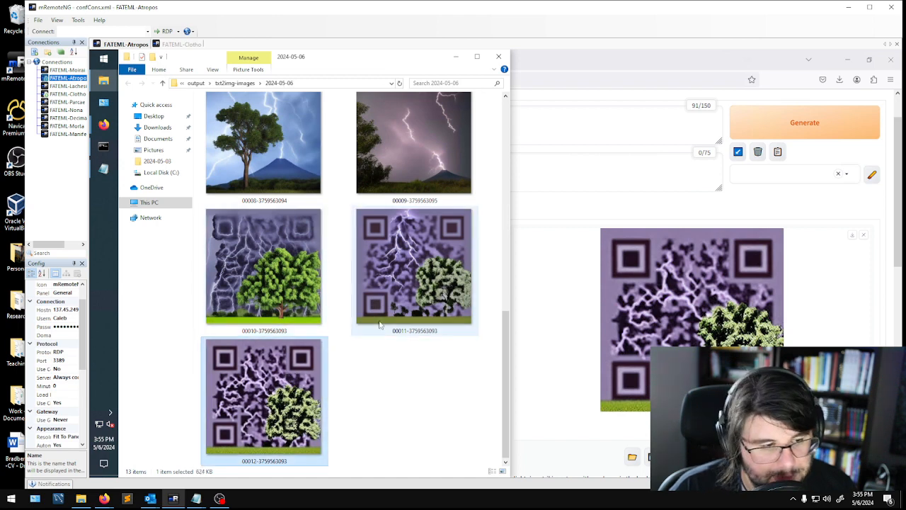
left_click(456, 56)
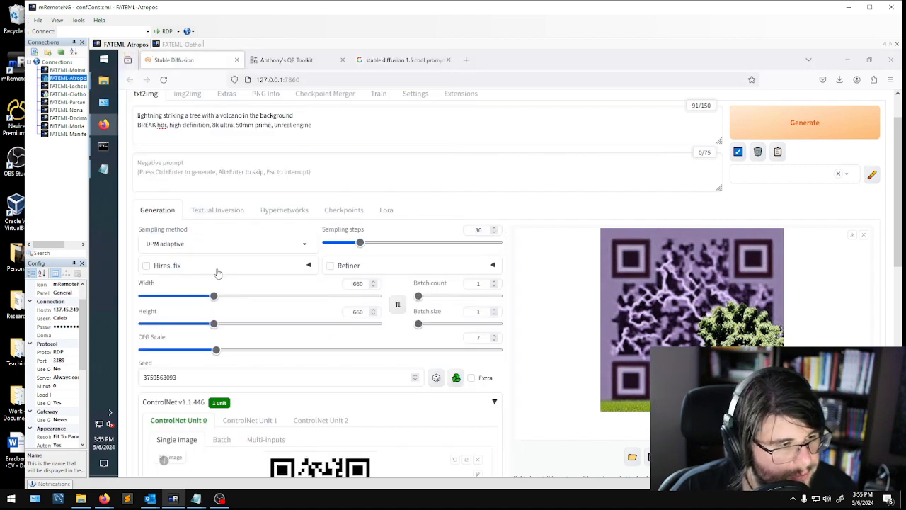
- Enable Hires. fix with the ESRGAN_4x upscaler and an upscale factor of 1.5
left_click(148, 266)
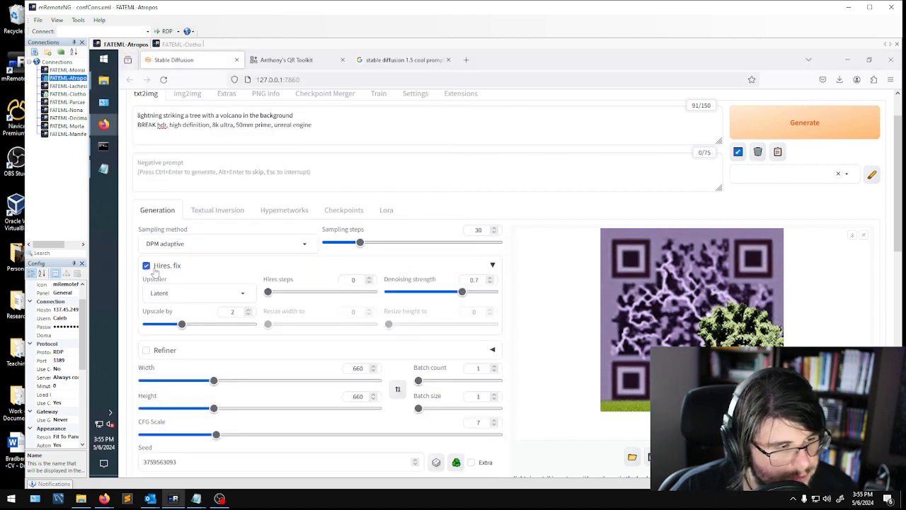
left_click(240, 295)
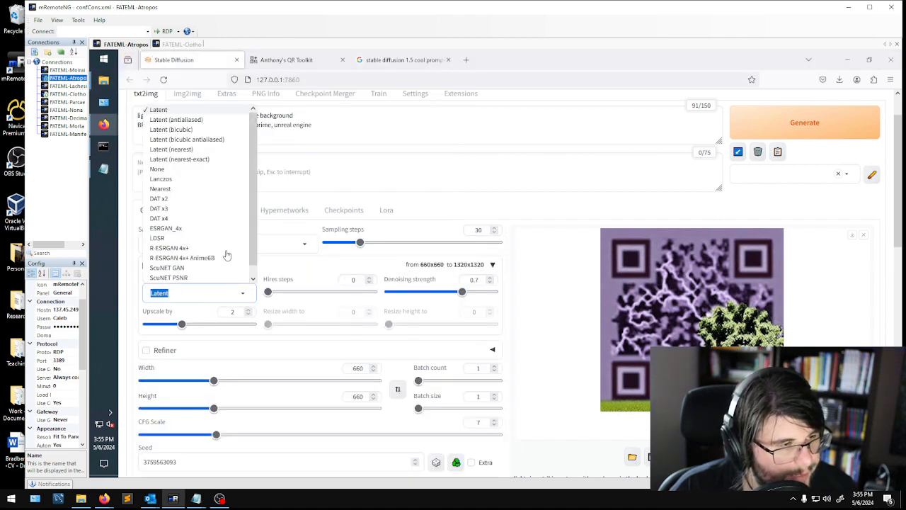
left_click(176, 232)
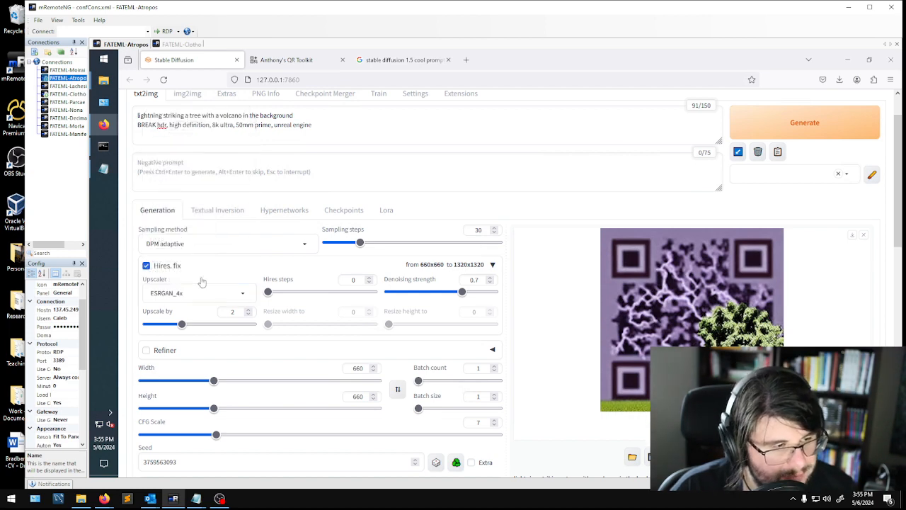
double_click(232, 311)
type("1.5")
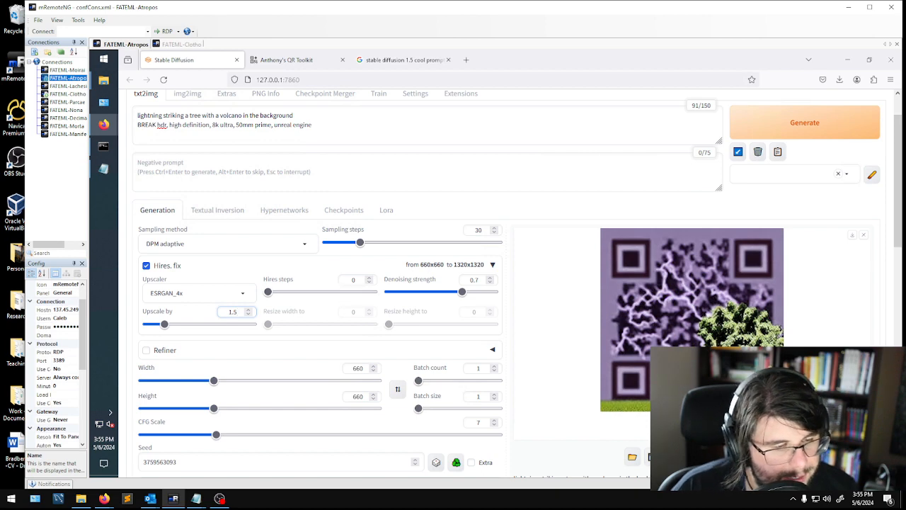
- Set Hires steps to 30 and denoising strength to 0.2, leaving the image preview closed
double_click(353, 279)
type("30")
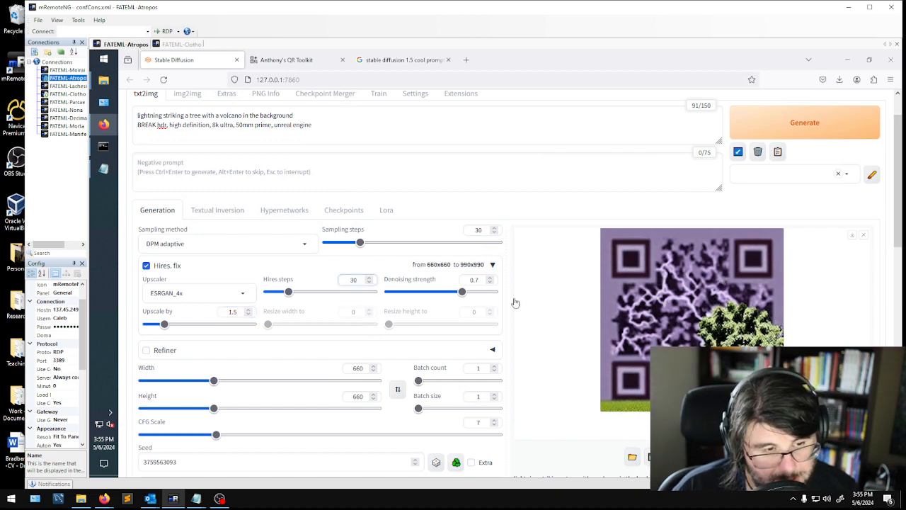
double_click(474, 279)
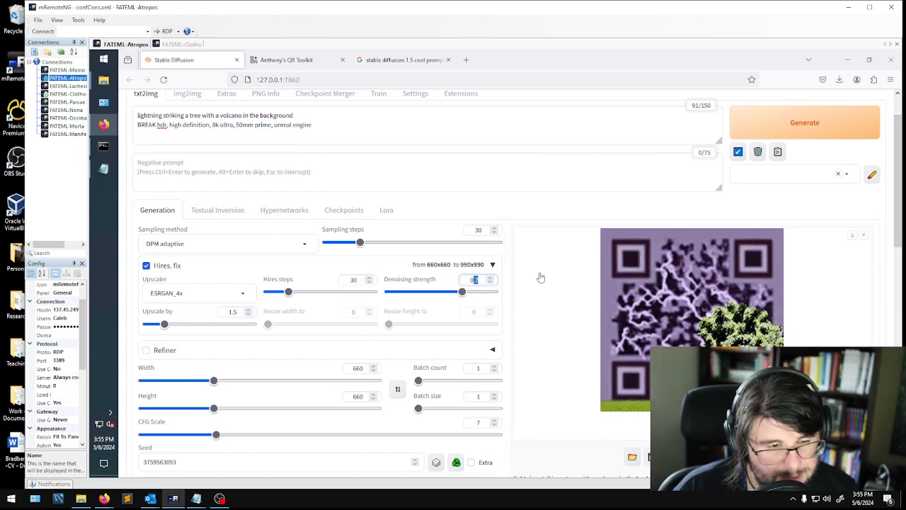
type("0.2")
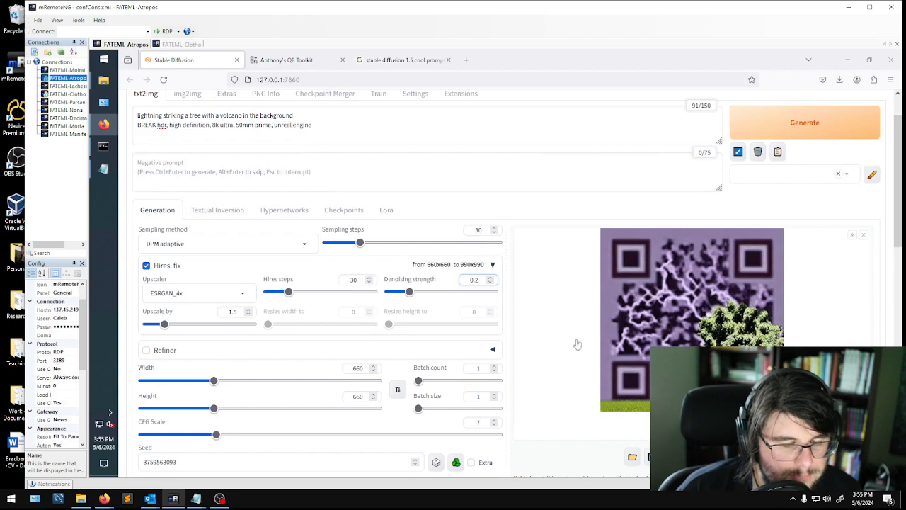
left_click(571, 368)
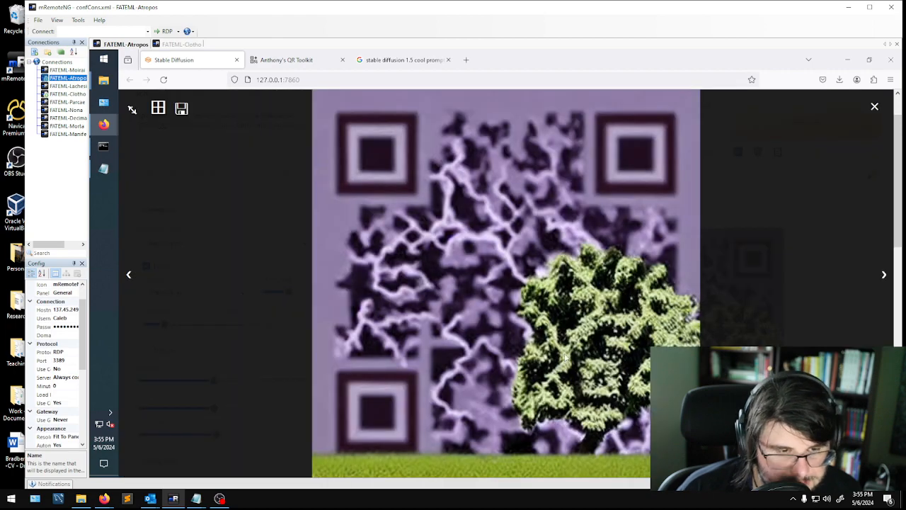
left_click(874, 107)
- Set the ControlNet Unit 0 control weight to 1.5
scroll(353, 288, "down", 2)
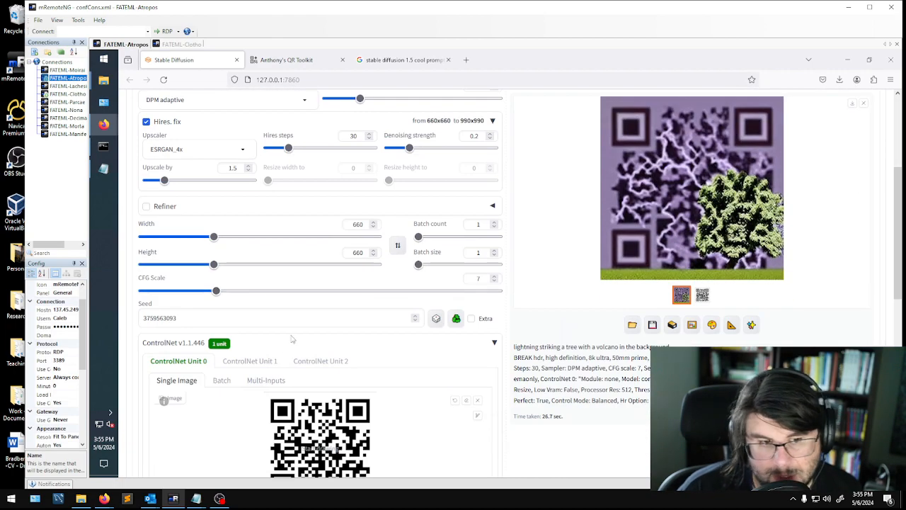
scroll(382, 361, "down", 2)
scroll(363, 360, "down", 5)
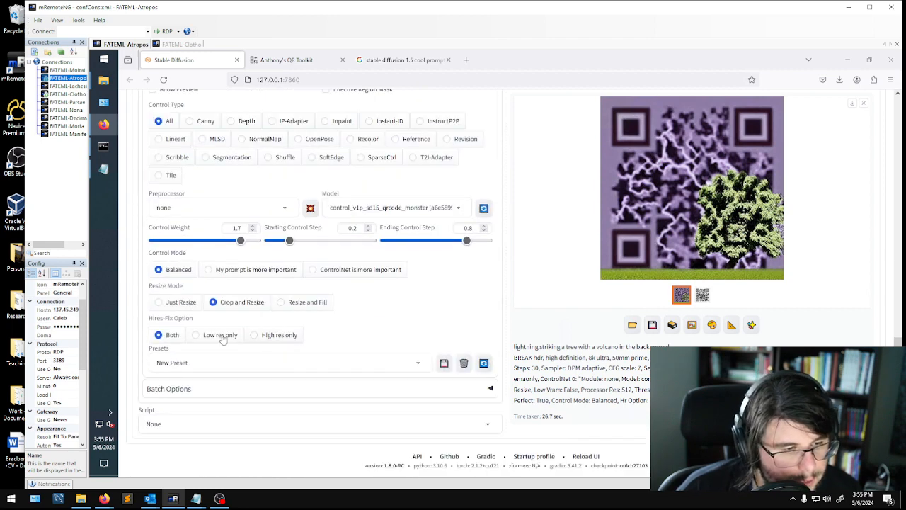
left_click(242, 228)
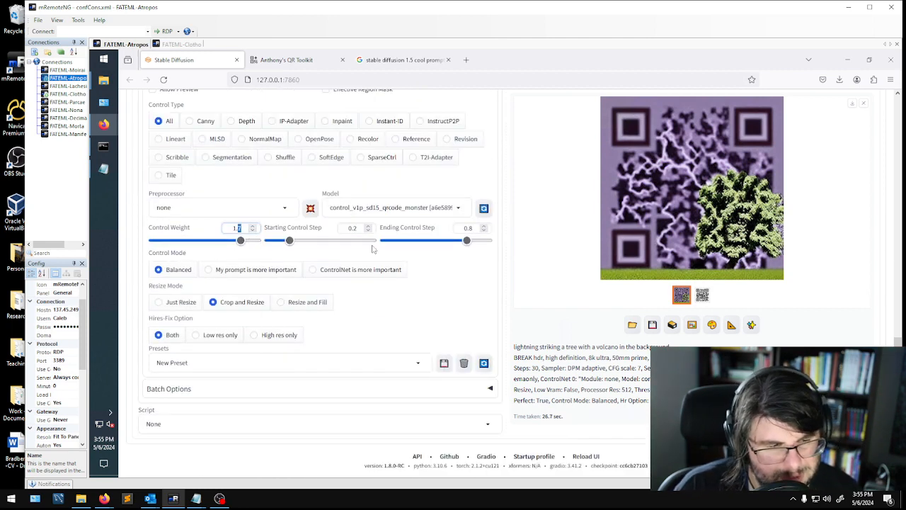
key("BackSpace")
type("5")
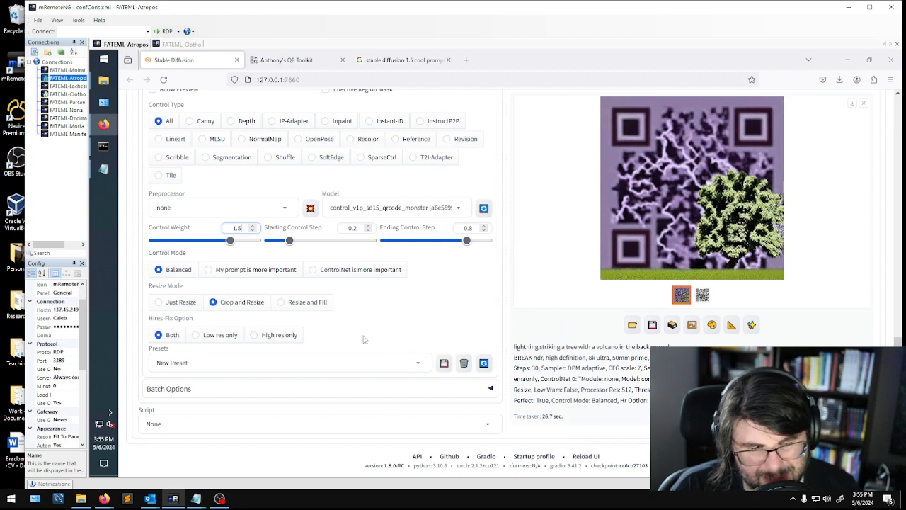
- Set the CFG Scale to 6 and generate the QR image with the current Hires. fix settings
scroll(305, 352, "up", 15)
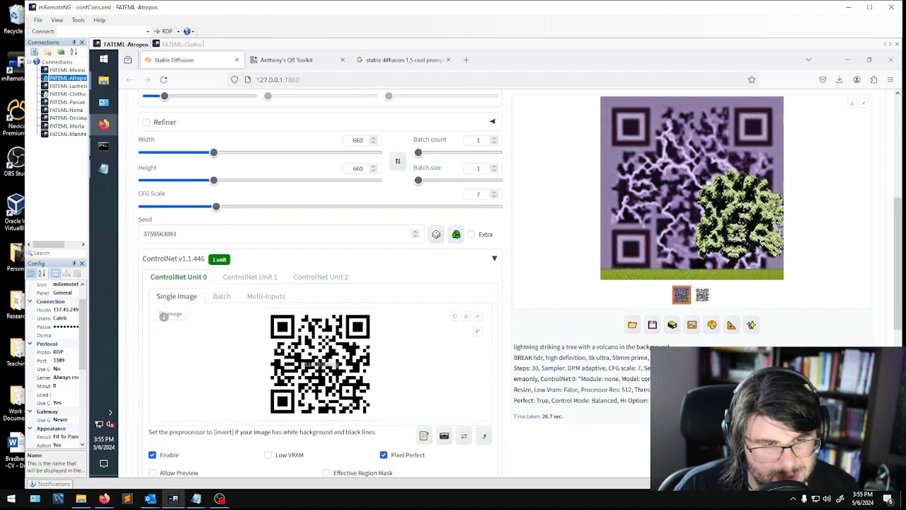
scroll(500, 301, "down", 5)
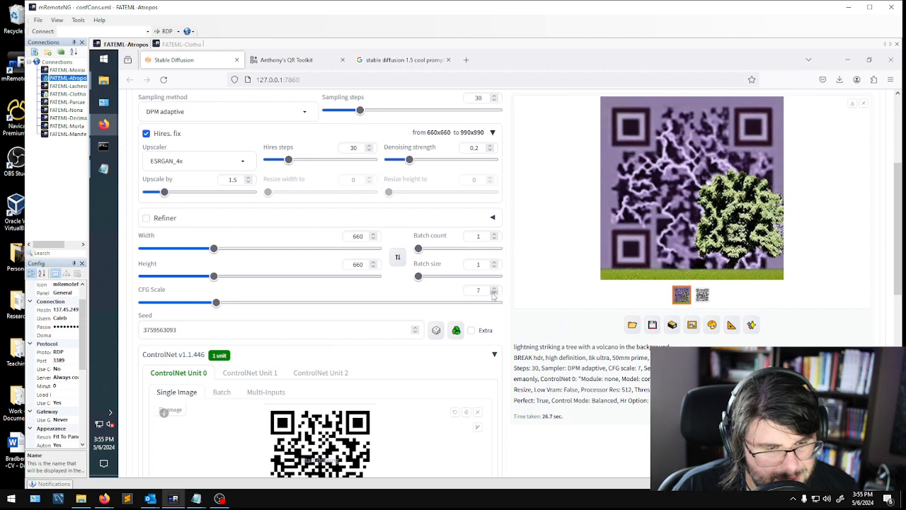
left_click(494, 294)
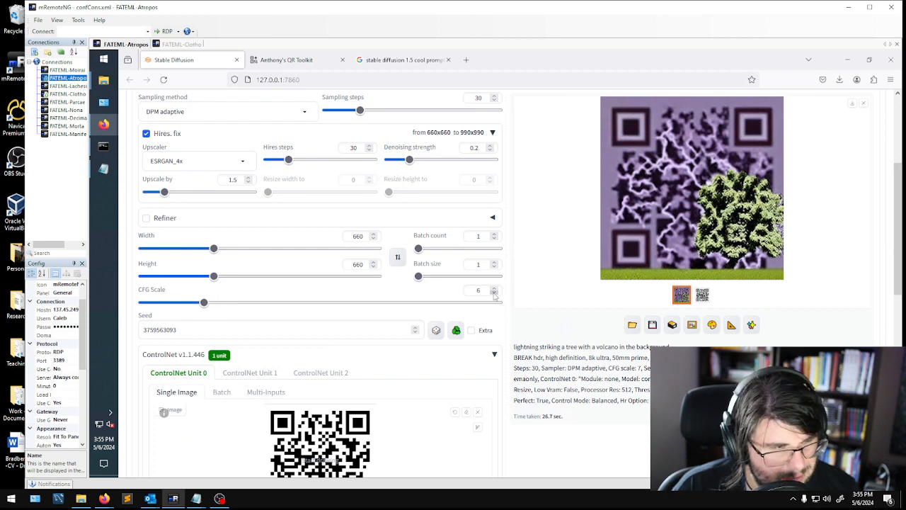
scroll(488, 311, "up", 3)
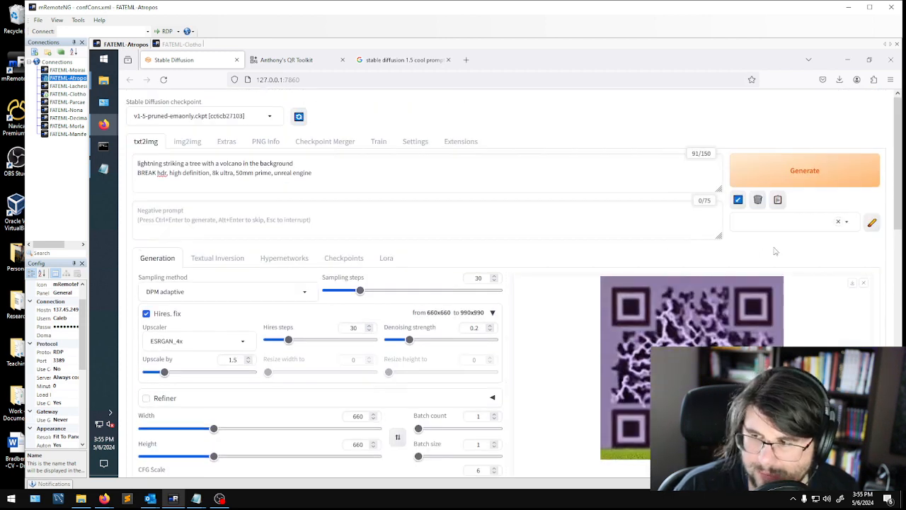
left_click(797, 184)
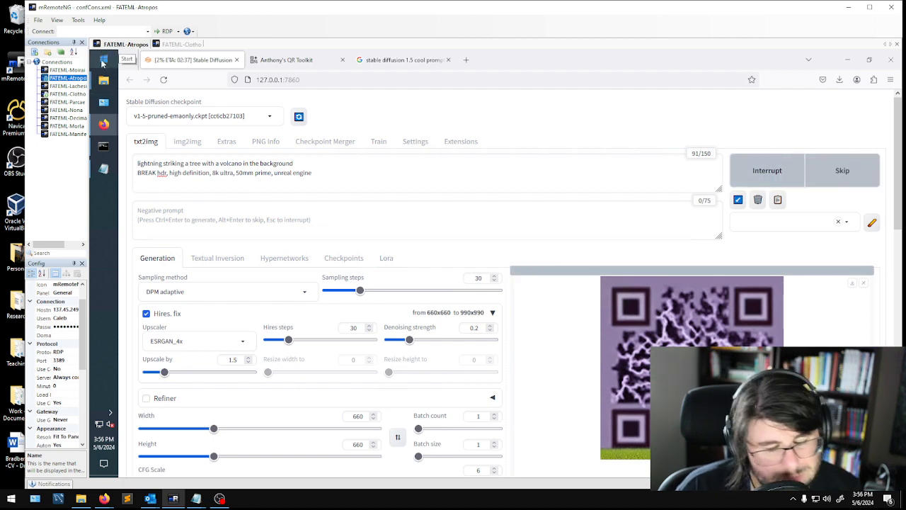
- Open Task Manager on the remote machine and monitor the performance of GPU 0 during the generation
left_click(103, 63)
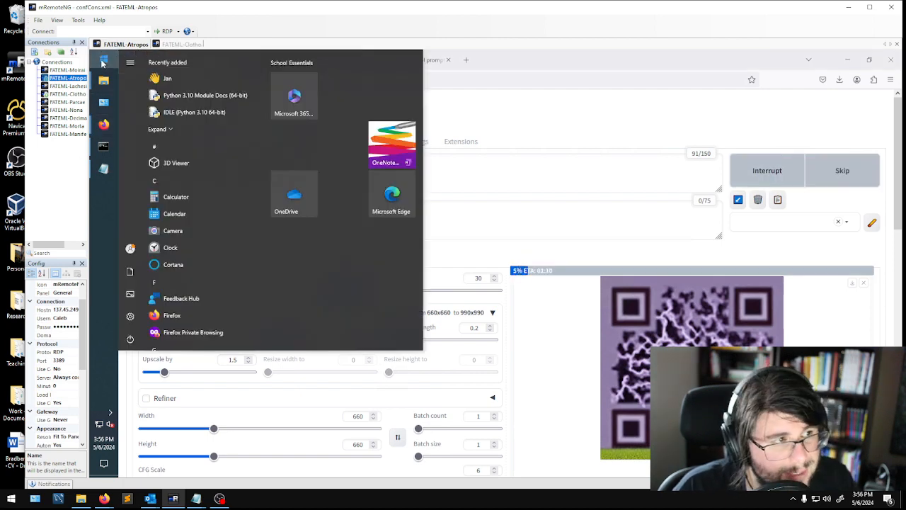
type("task")
key("Return")
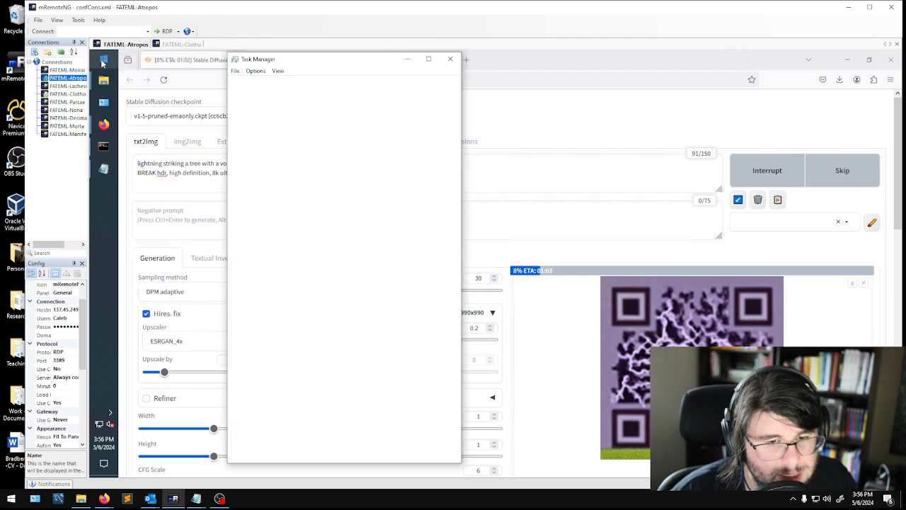
left_click(290, 84)
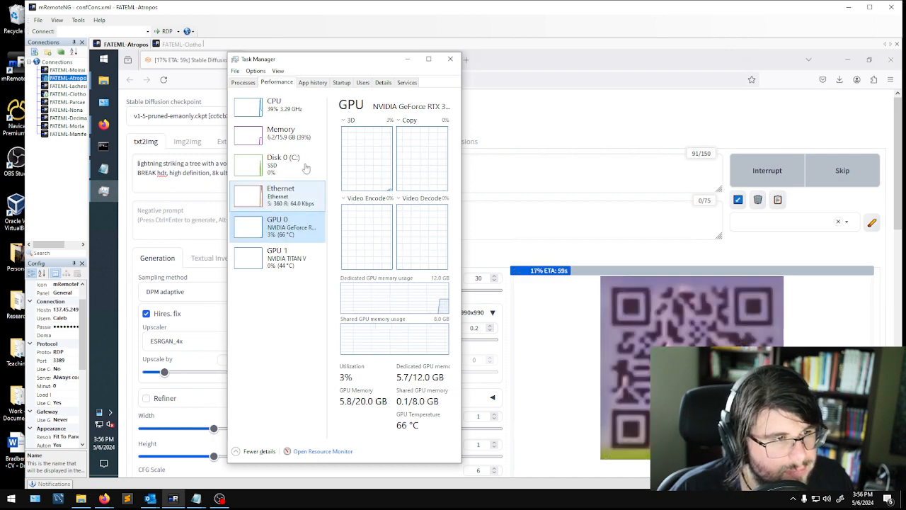
left_click(259, 229)
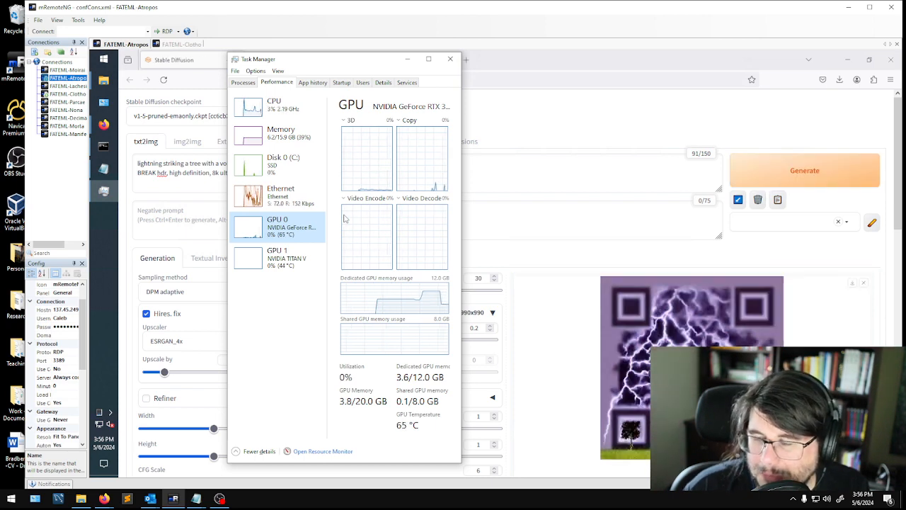
- Inspect the generated lightning and tree QR image at full size
left_click(691, 367)
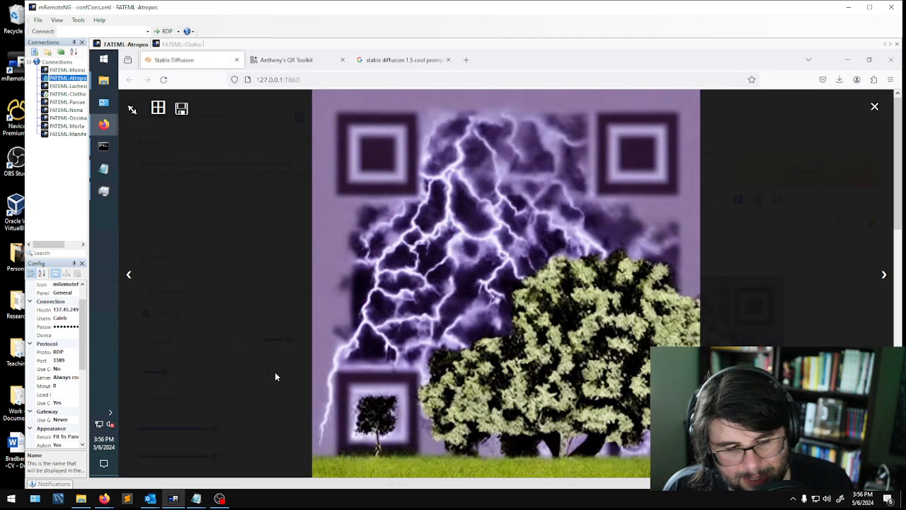
left_click(262, 427)
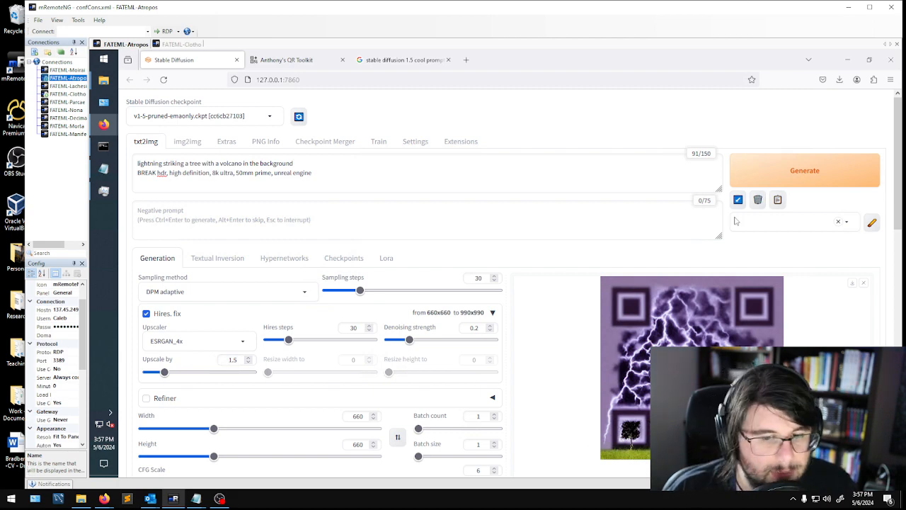
left_click(701, 312)
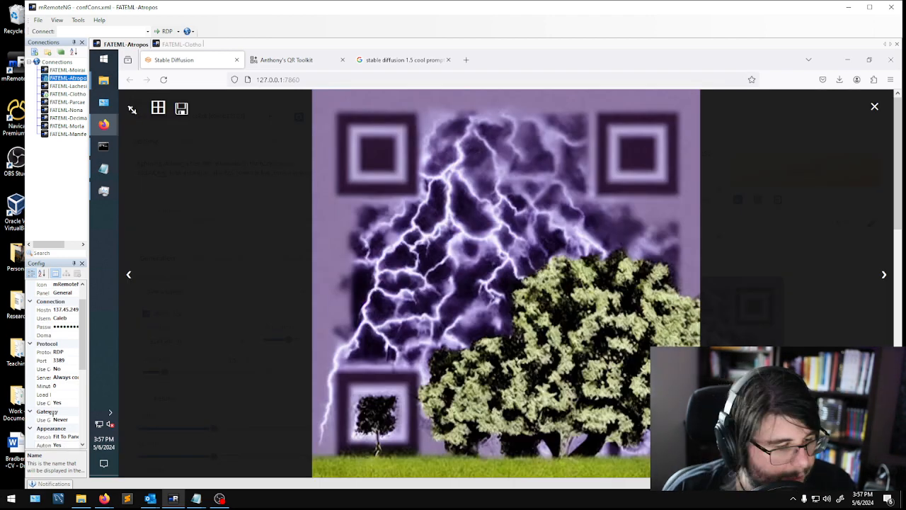
- Compare the newest QR image, 00013, with 00010 to 00012 in the maximized 2024-05-06 output folder, and return to the Stable Diffusion settings
mouse_move(103, 80)
left_click(161, 232)
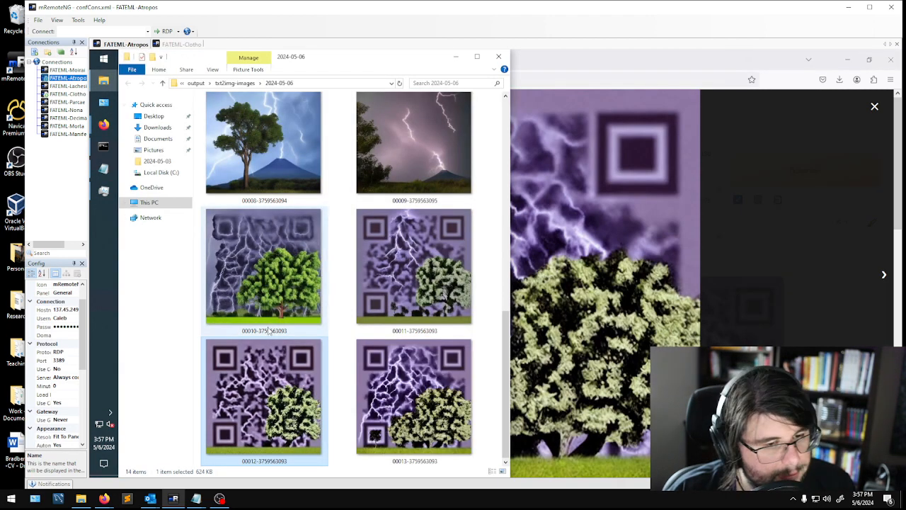
left_click(477, 56)
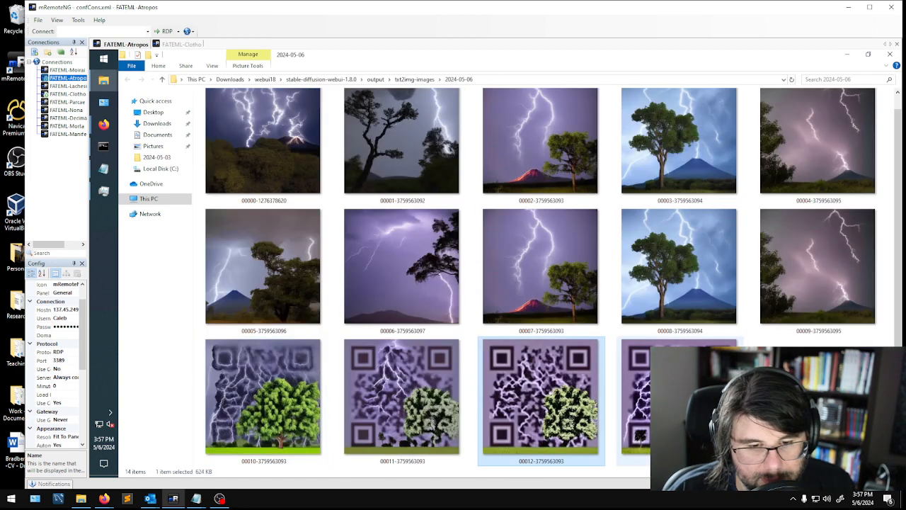
left_click(662, 403)
left_click(236, 406)
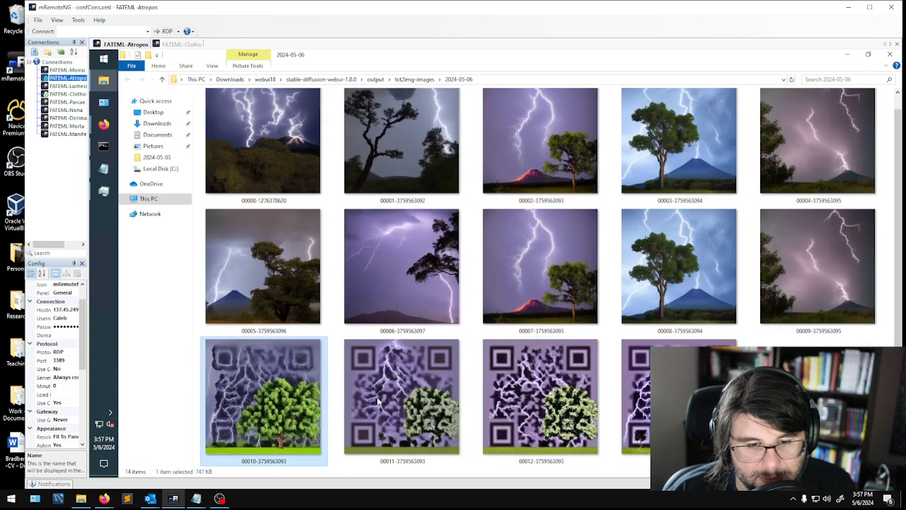
left_click(845, 55)
left_click(823, 198)
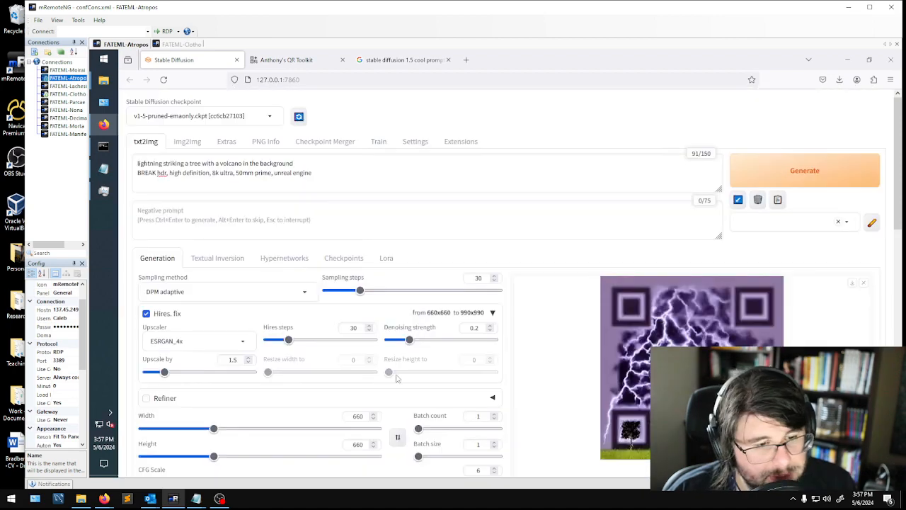
- Switch the seed to random and generate another QR image with the same prompt and settings
scroll(327, 352, "down", 2)
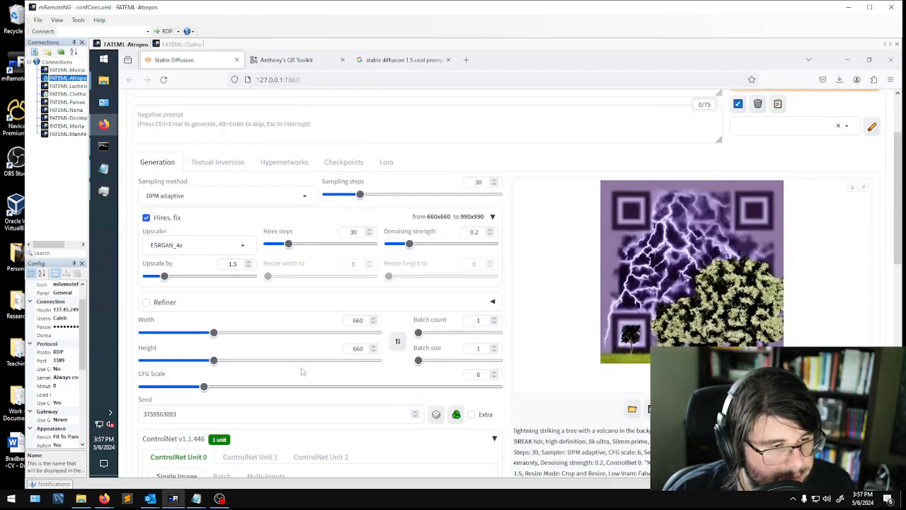
scroll(227, 393, "down", 2)
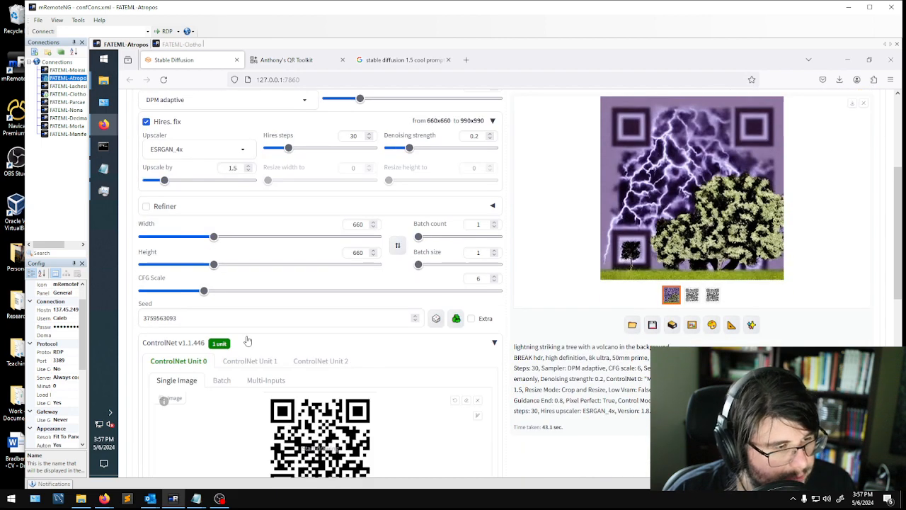
double_click(166, 318)
left_click(437, 319)
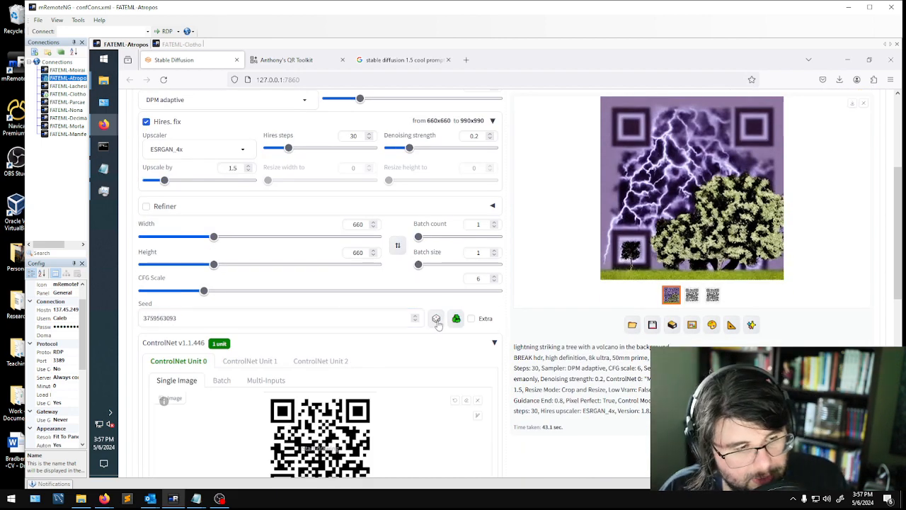
scroll(424, 333, "up", 3)
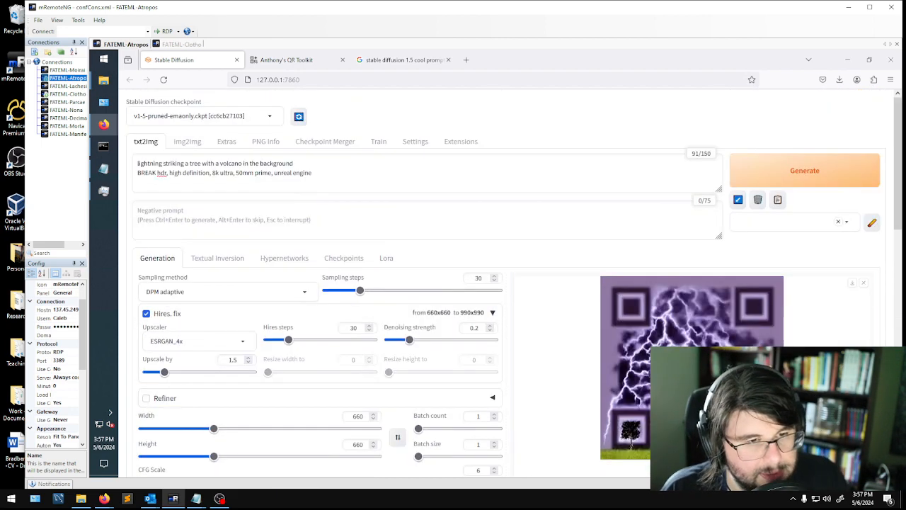
left_click(811, 165)
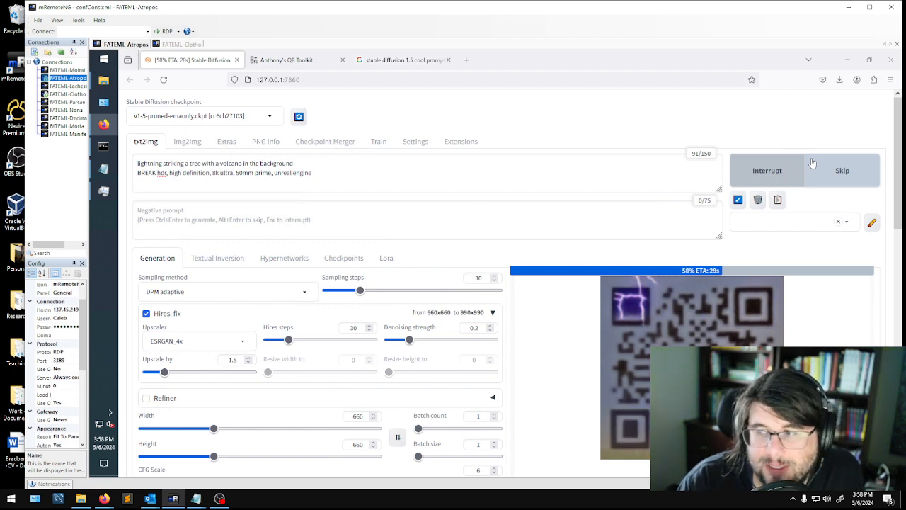
left_click(813, 164)
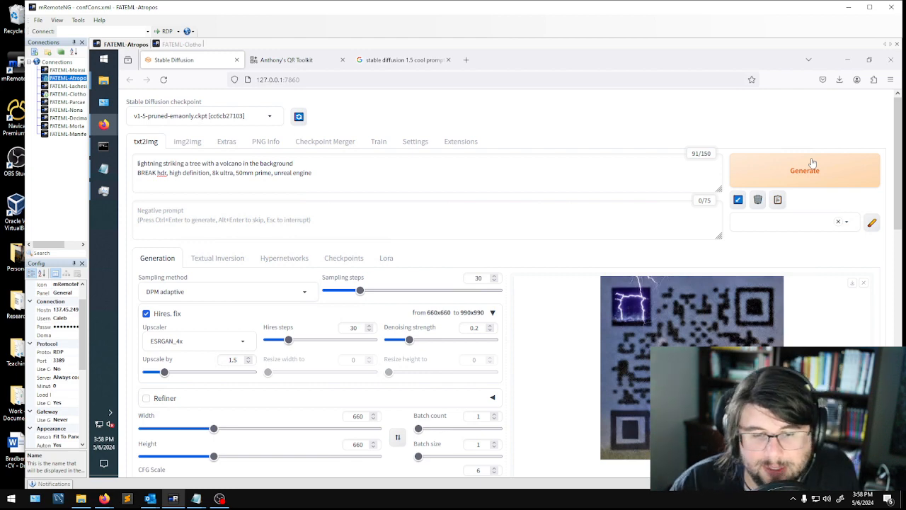
- Examine the QR image generated from the random seed at full size, and close the preview
left_click(710, 396)
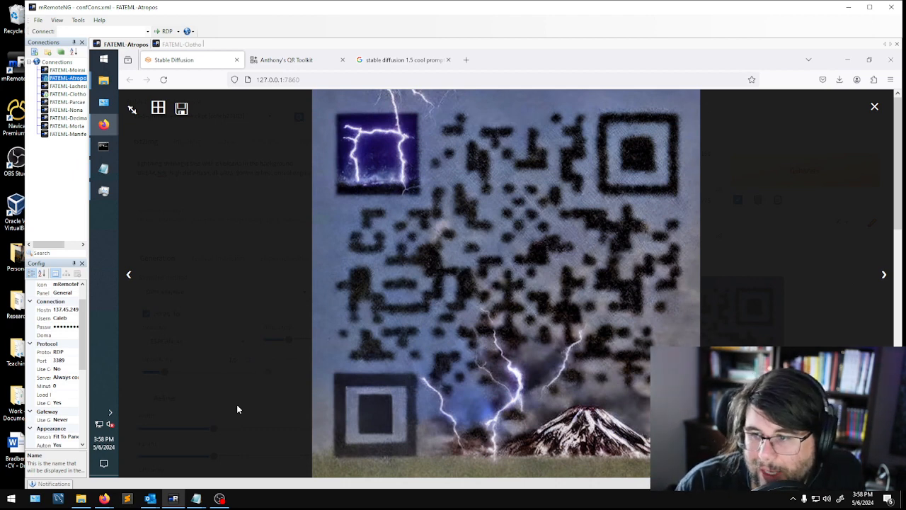
left_click(252, 429)
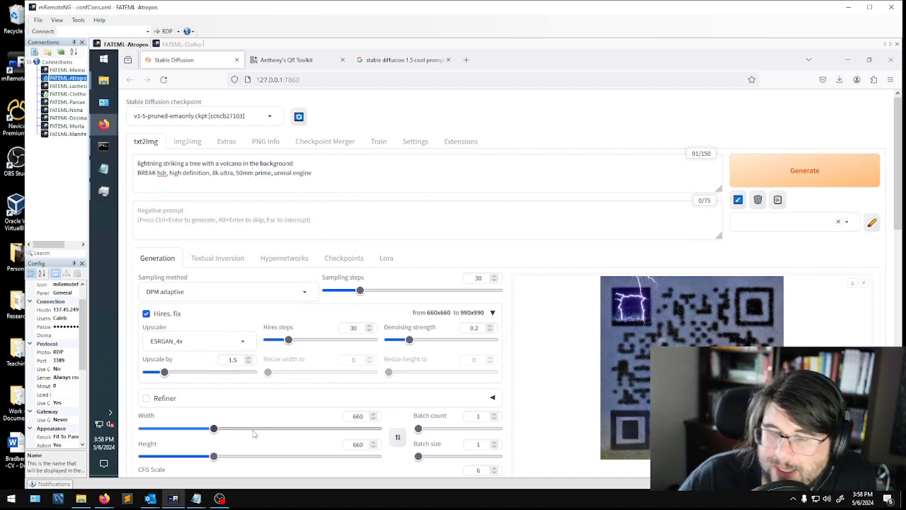
- Check the Firefox window on the FATEML-Clotho connection, and return to FATEML-Atropos
key("ctrl+Tab")
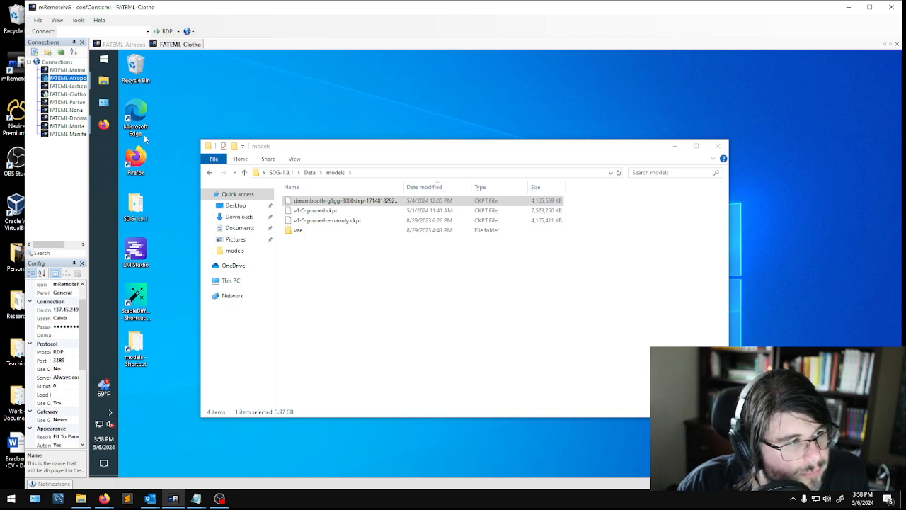
left_click(103, 124)
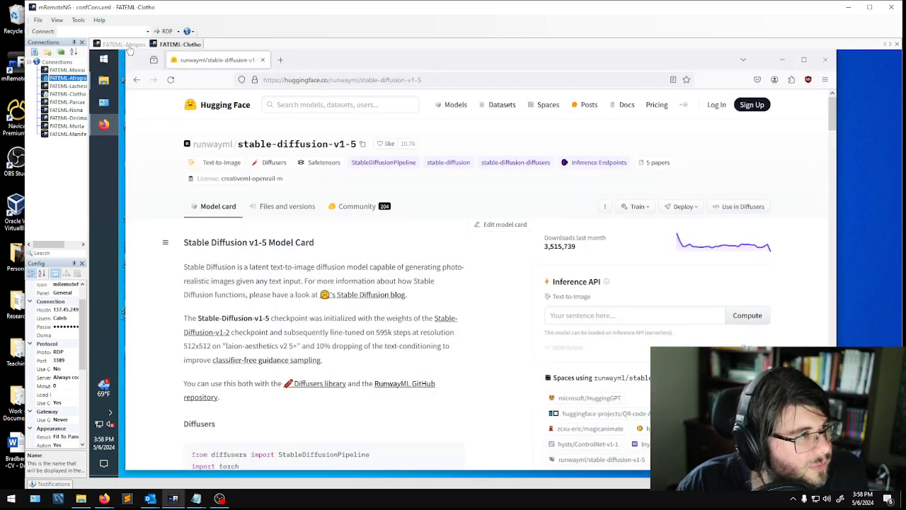
left_click(79, 79)
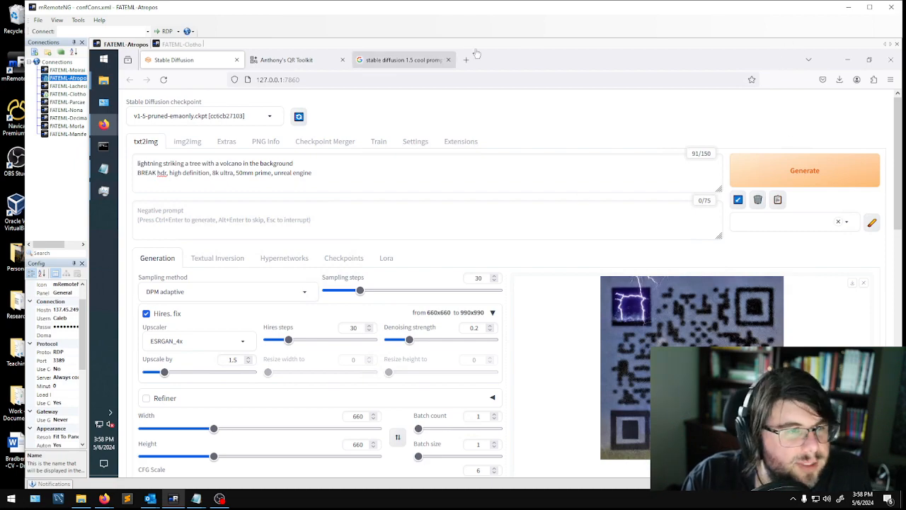
- Dock the Stable Diffusion browser window to the left half of the remote desktop and enlarge the latest QR image
key("super+Left")
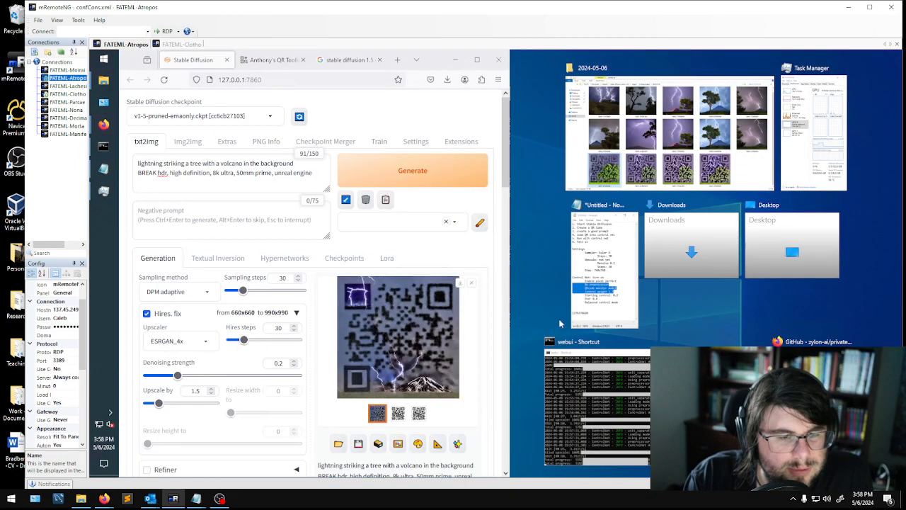
left_click(405, 322)
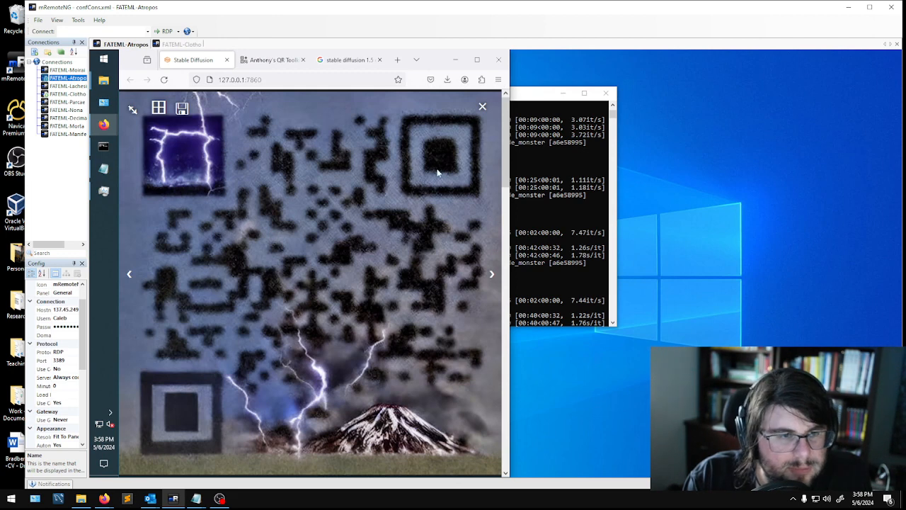